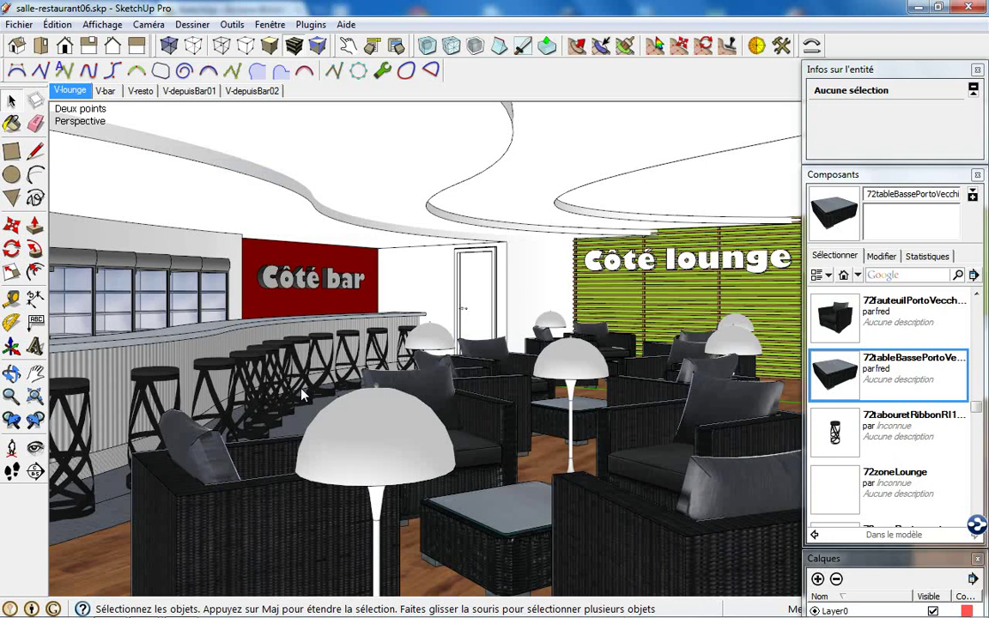
# - Inspect the lounge and bar zones, then switch to the V-resto scene
pyautogui.click(246, 510)
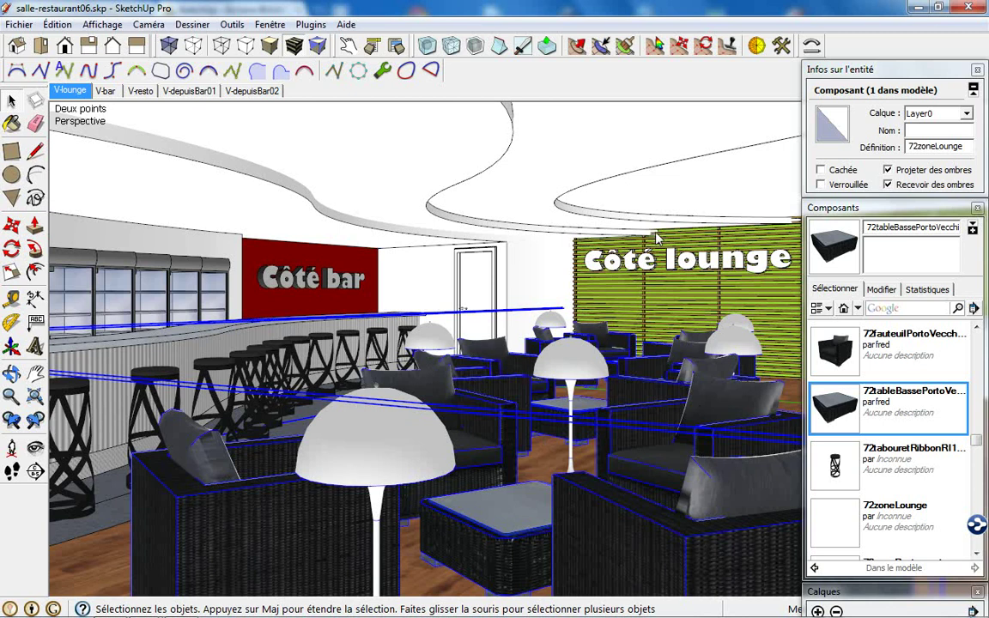
pyautogui.click(176, 342)
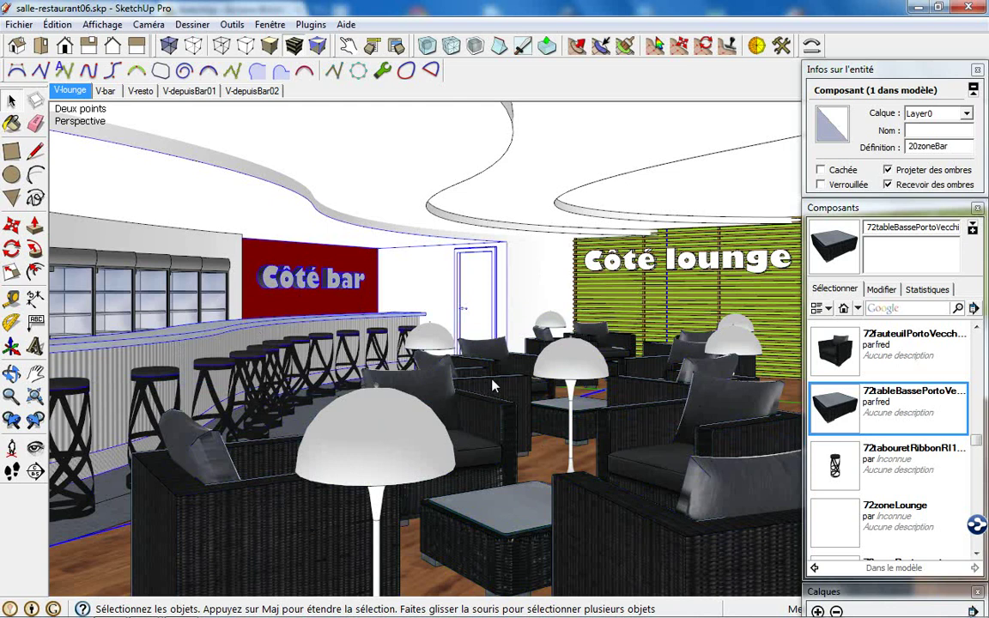
pyautogui.click(139, 91)
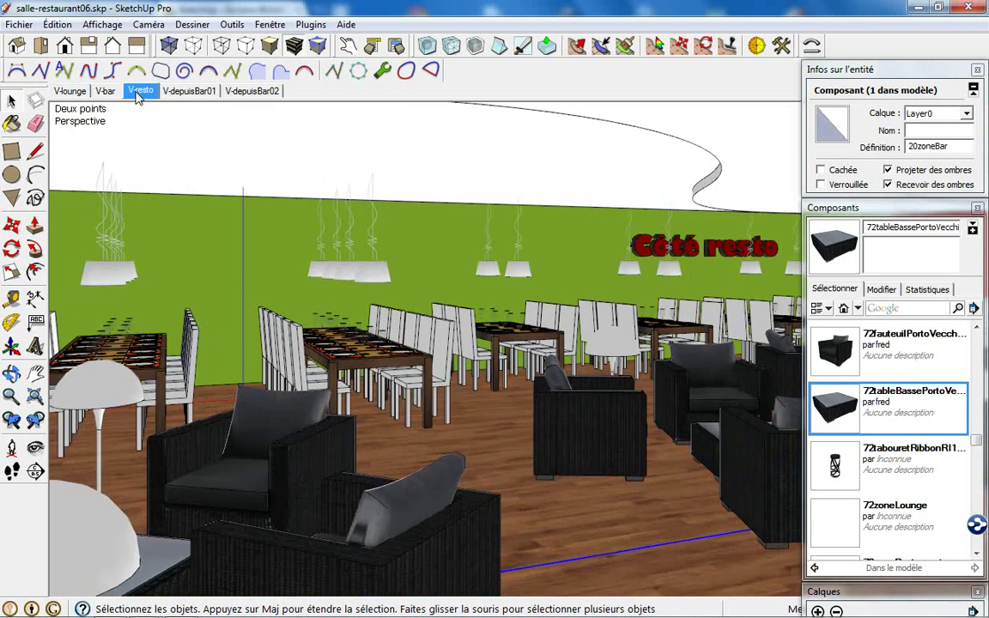
# - Select the restaurant zone and collapse Composants to reveal the Calques layer list
pyautogui.click(435, 338)
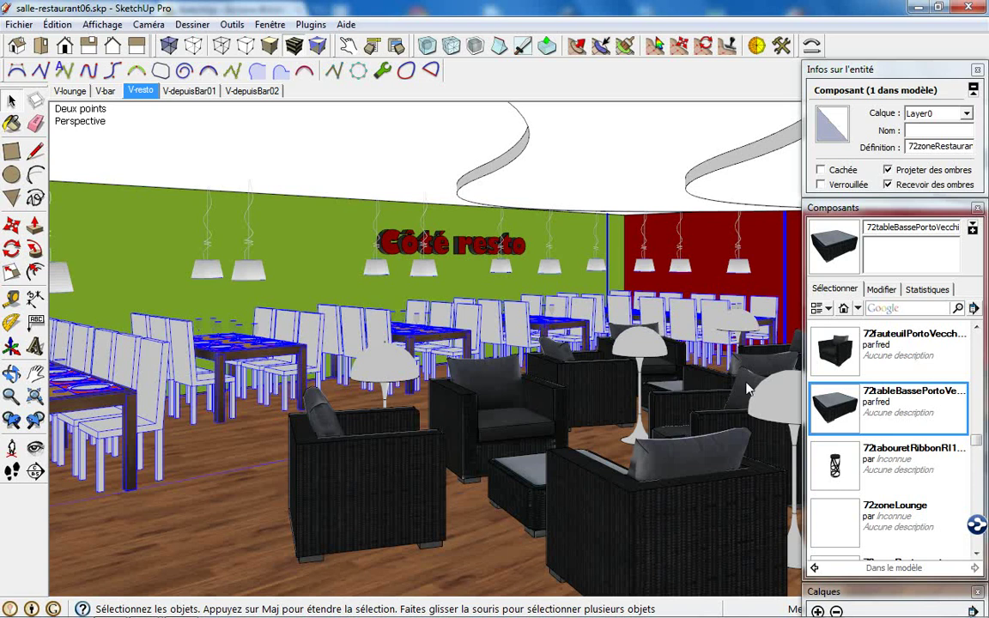
pyautogui.click(823, 209)
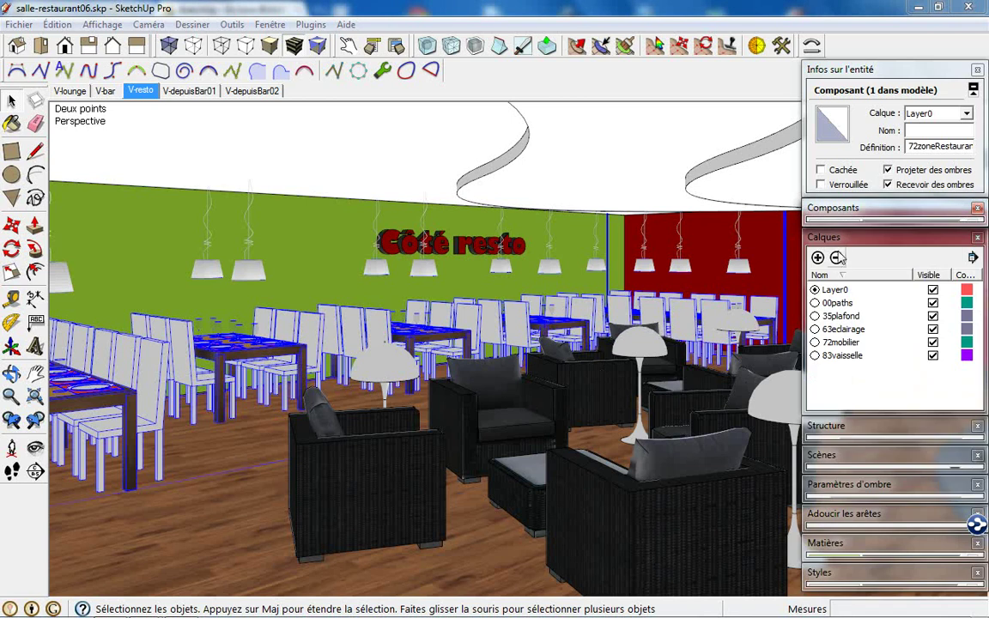
# - Hide the 35plafond ceiling layer and look down over the whole restaurant
pyautogui.click(933, 316)
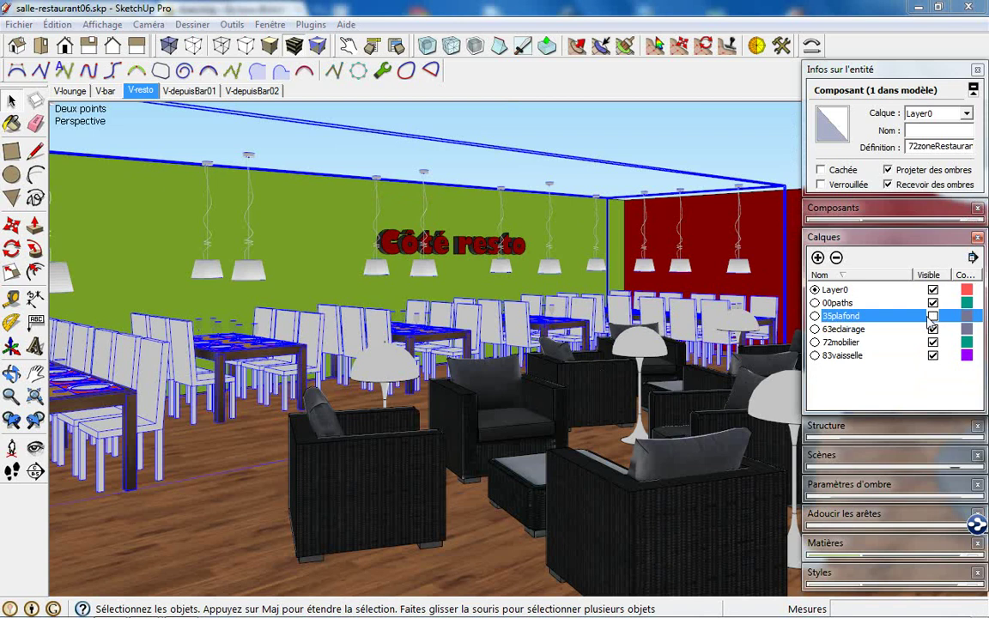
pyautogui.moveTo(542, 369); pyautogui.dragTo(547, 363, button='middle')
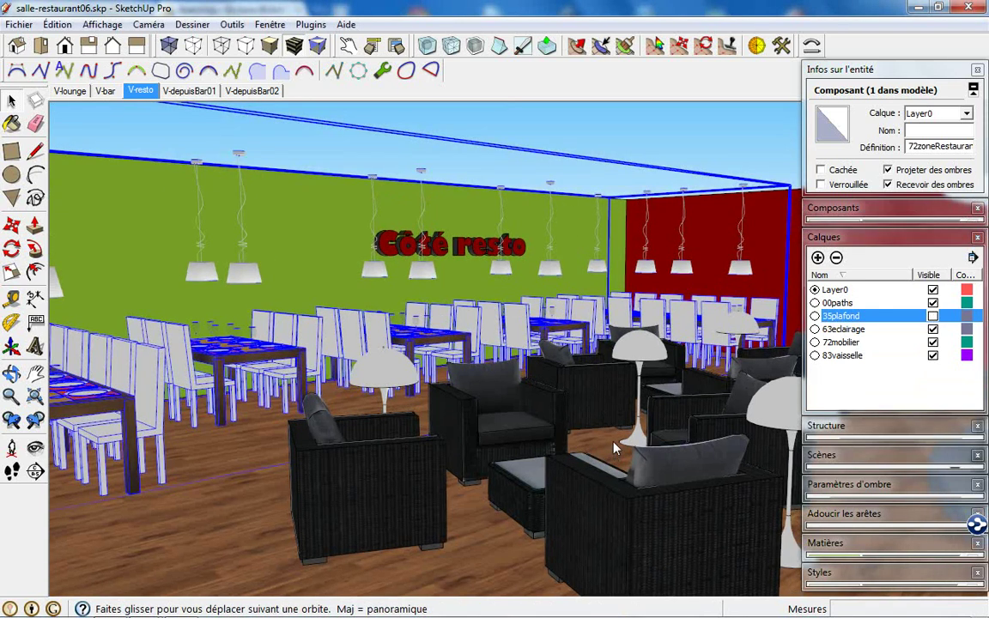
pyautogui.scroll(-5, 547, 363)
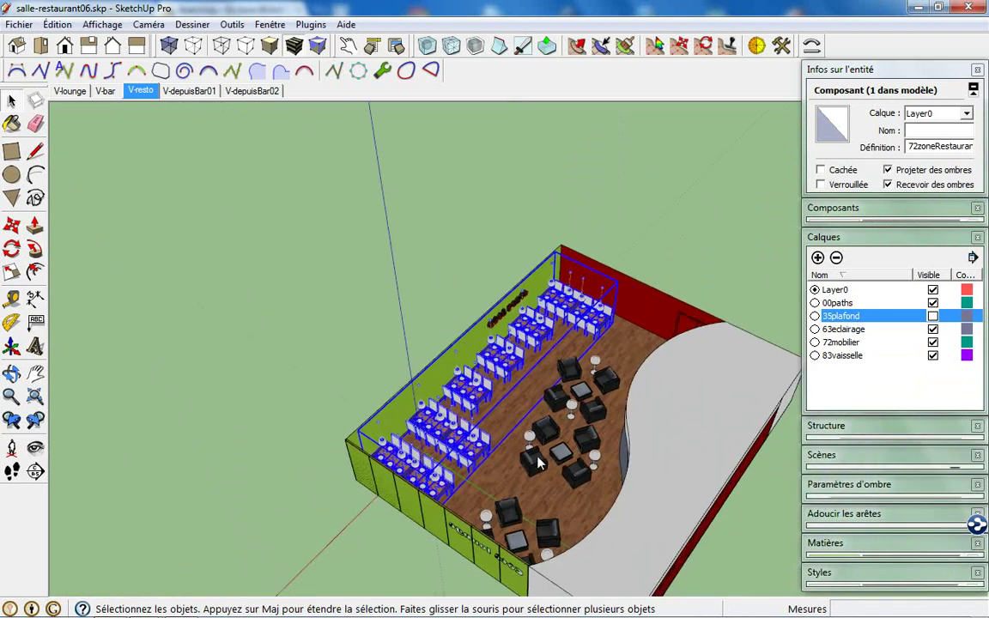
pyautogui.moveTo(547, 362); pyautogui.dragTo(856, 445, button='middle')
pyautogui.moveTo(769, 395)
pyautogui.mouseDown(button='middle')
pyautogui.moveTo(630, 341)
pyautogui.moveTo(759, 260)
pyautogui.mouseUp(button='middle')
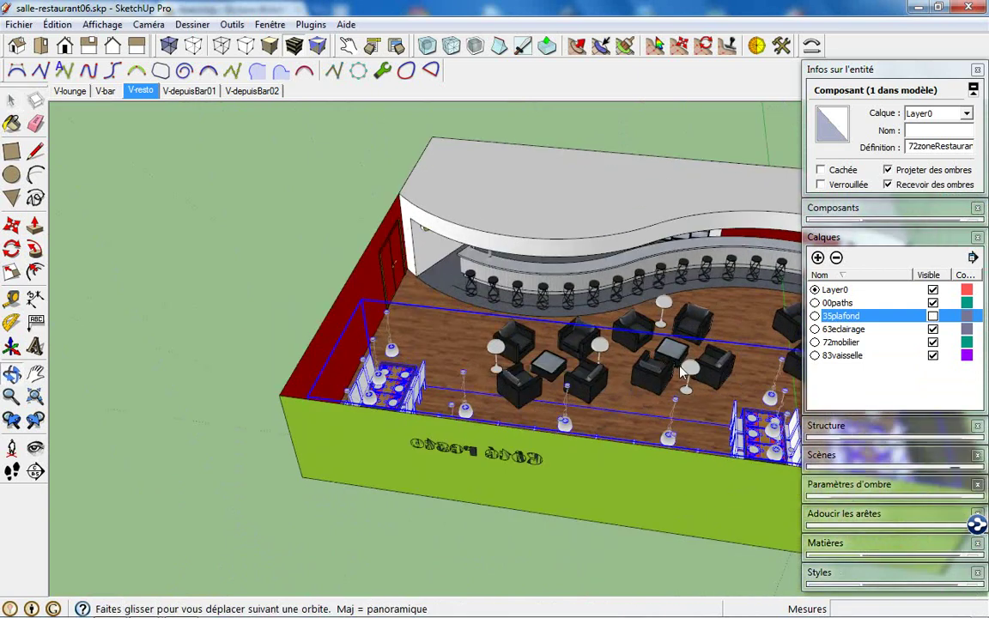
pyautogui.scroll(3, 534, 283)
pyautogui.moveTo(534, 282); pyautogui.dragTo(604, 286, button='middle')
pyautogui.scroll(2, 603, 286)
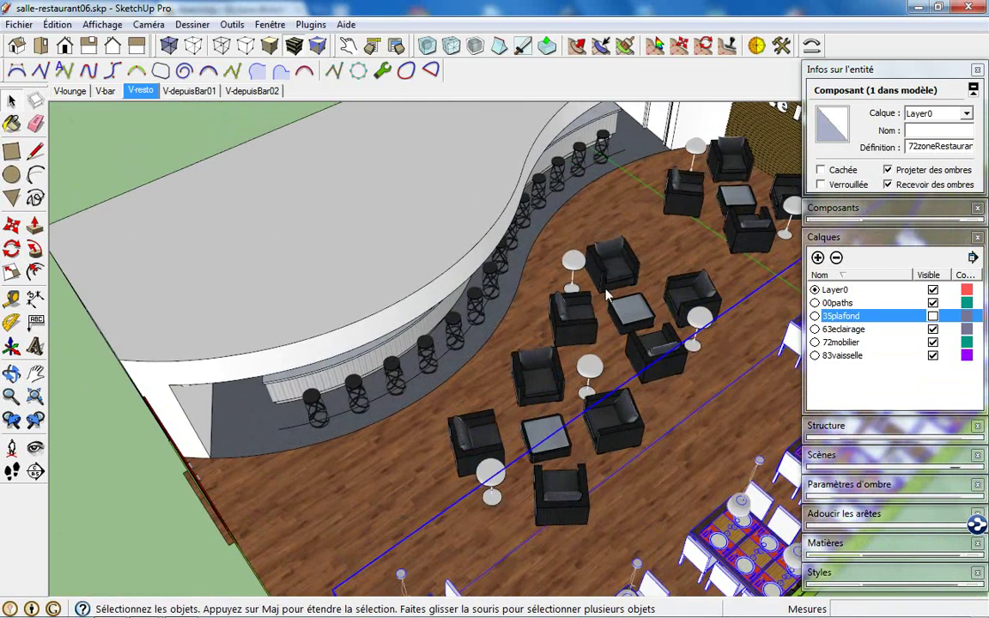
# - Select the lounge zone and orbit over the bar, lounge chairs and dining tables
pyautogui.click(589, 350)
pyautogui.moveTo(589, 351); pyautogui.dragTo(599, 359, button='middle')
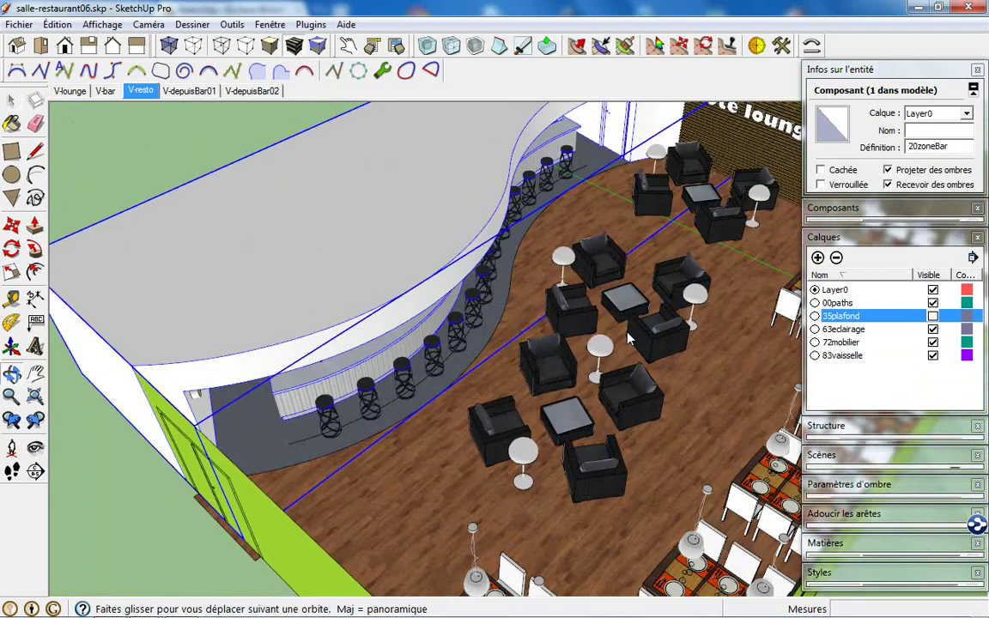
pyautogui.moveTo(282, 316); pyautogui.dragTo(441, 310, button='middle')
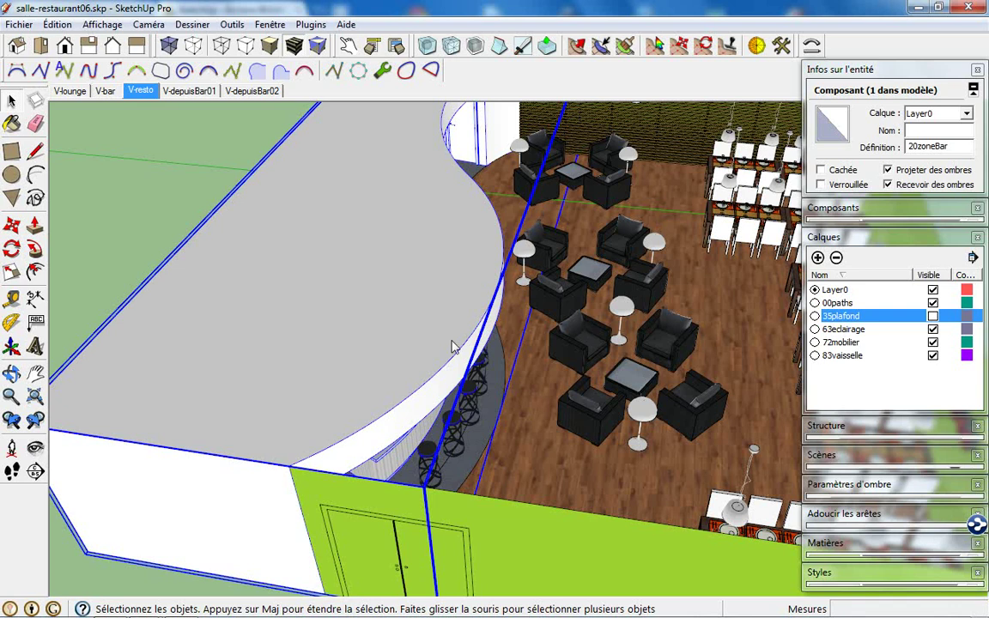
pyautogui.moveTo(331, 375); pyautogui.dragTo(596, 367, button='middle')
pyautogui.scroll(3, 584, 283)
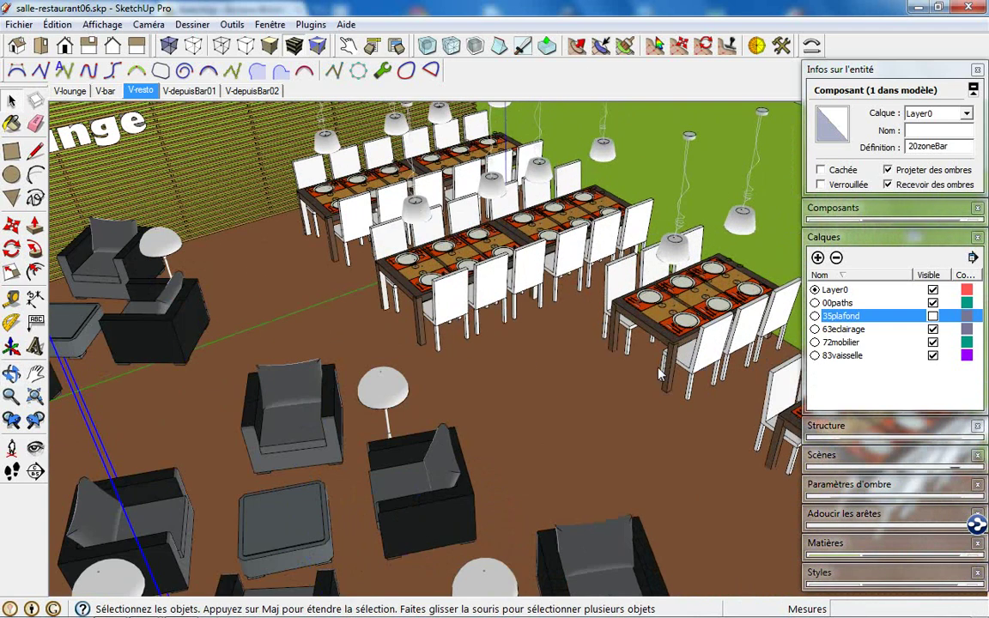
pyautogui.scroll(3, 605, 317)
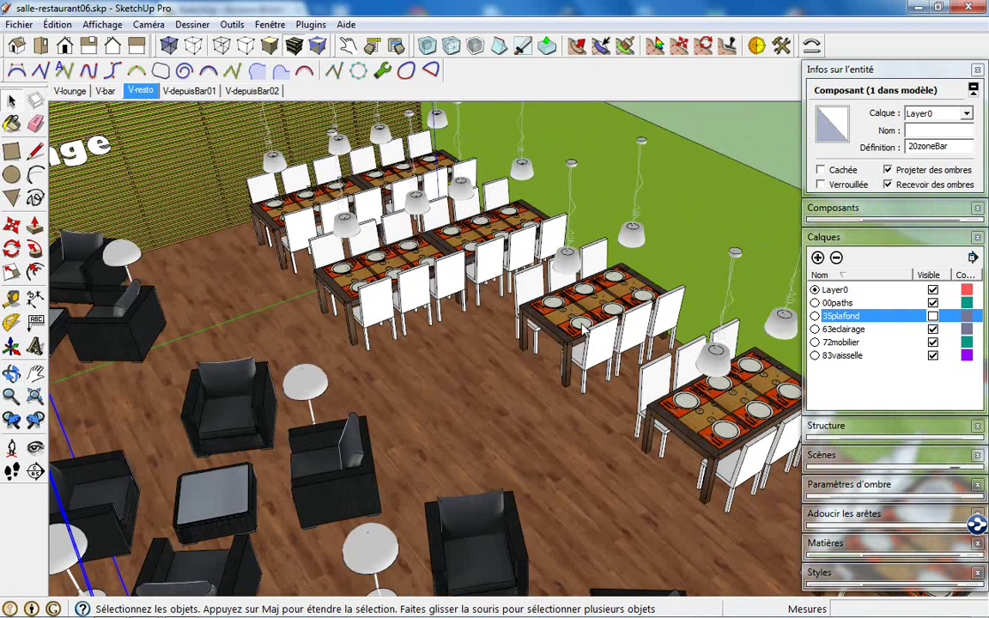
# - Open the dining-table group for editing and orbit around the tables
pyautogui.doubleClick(583, 333)
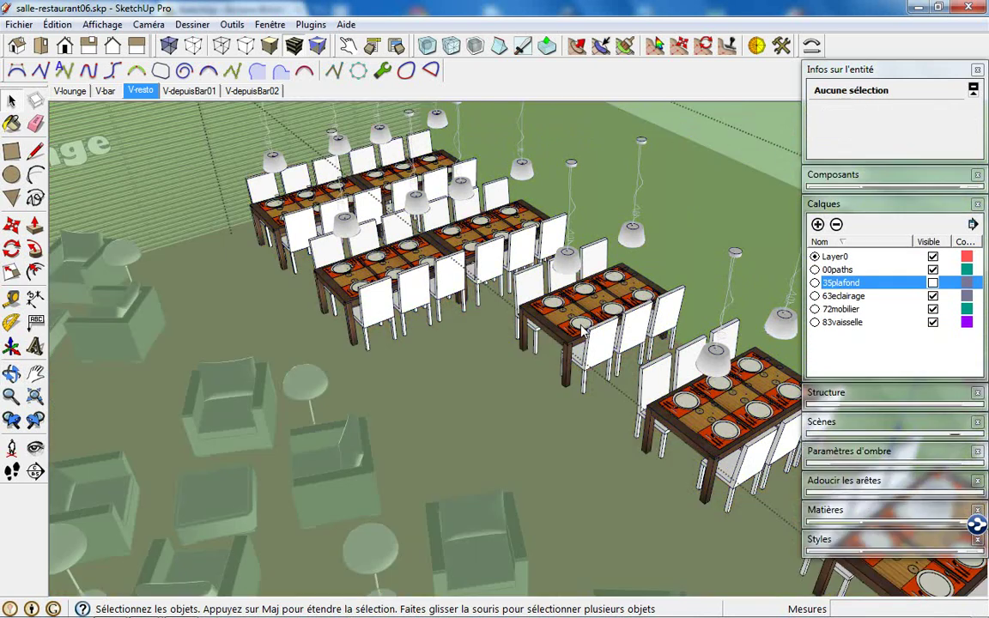
pyautogui.press('o')
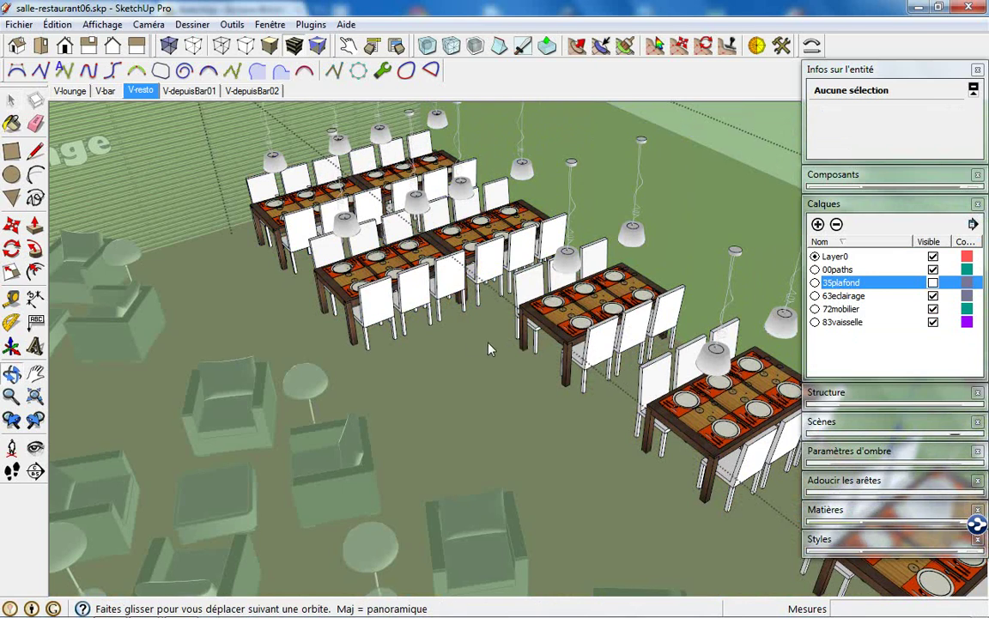
pyautogui.moveTo(469, 349); pyautogui.dragTo(618, 356)
pyautogui.press('space')
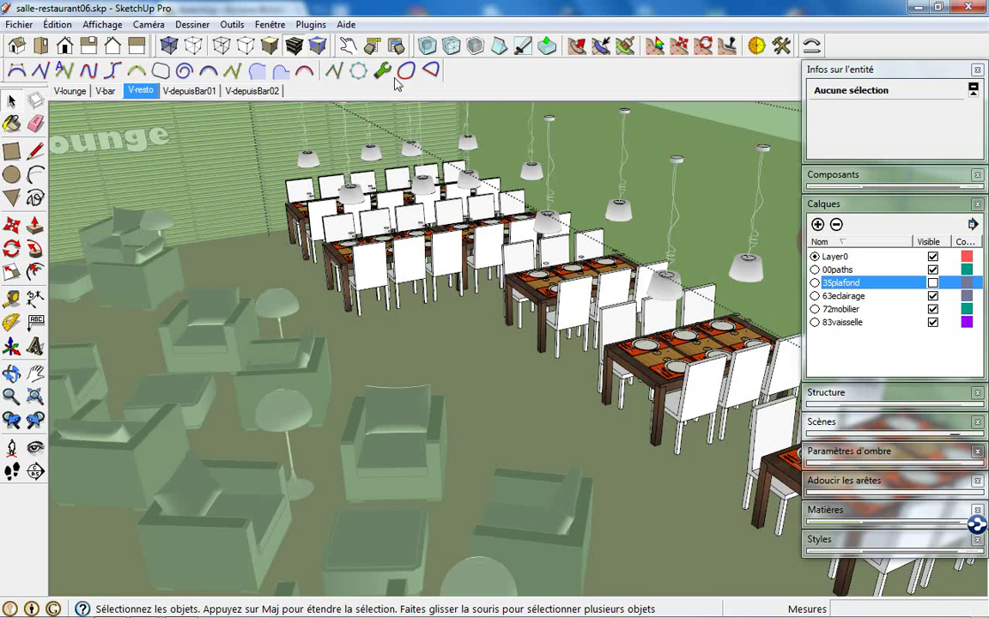
# - Hide the rest of the model and drag one table set onto the first row
pyautogui.click(103, 25)
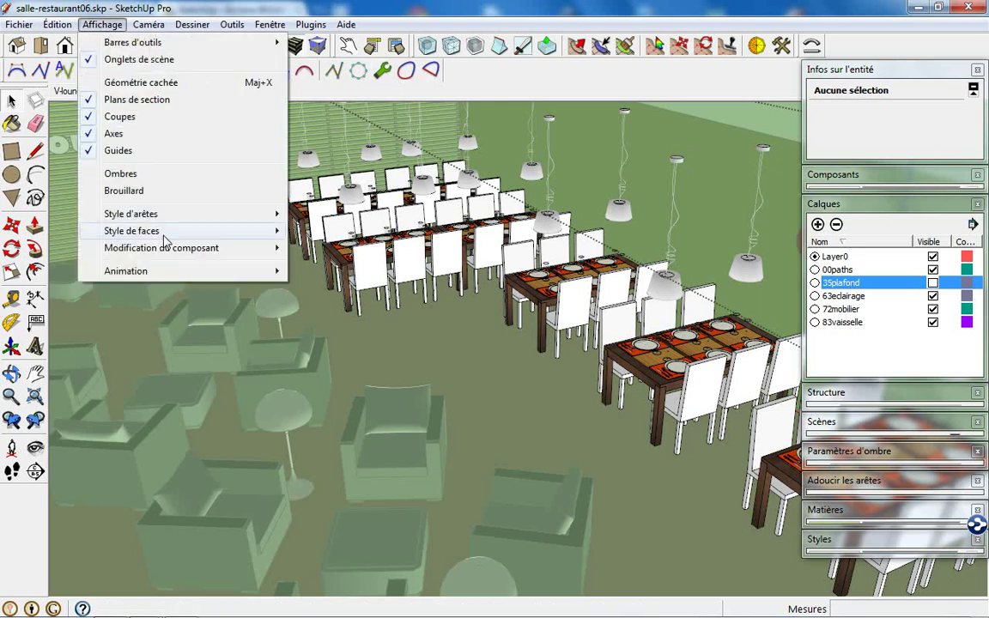
pyautogui.moveTo(162, 247)
pyautogui.click(360, 248)
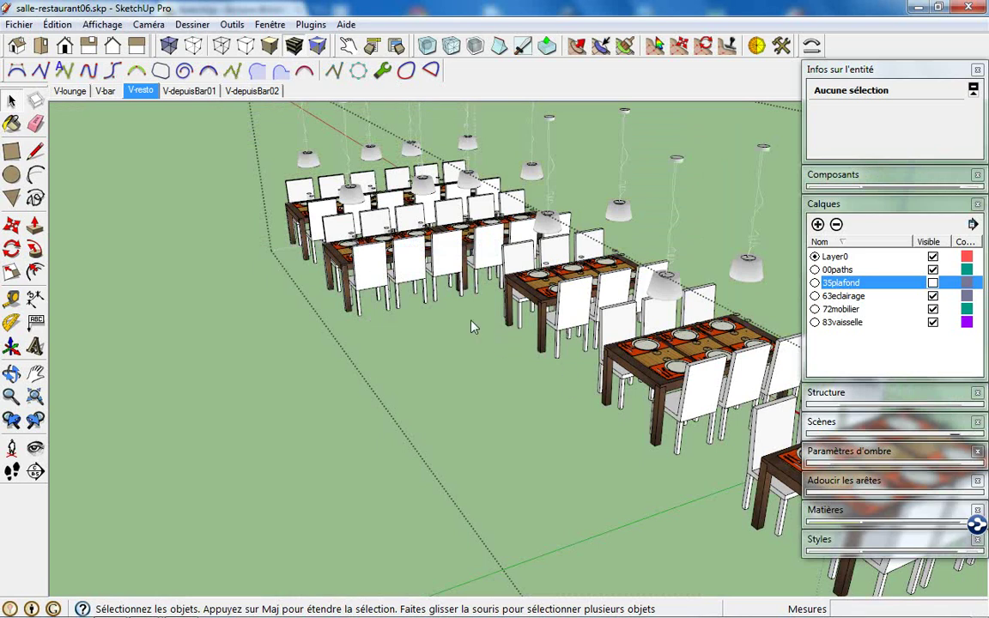
pyautogui.moveTo(573, 391)
pyautogui.mouseDown(button='middle')
pyautogui.moveTo(600, 339)
pyautogui.moveTo(581, 375)
pyautogui.mouseUp(button='middle')
pyautogui.scroll(4, 599, 339)
pyautogui.click(485, 361)
pyautogui.scroll(-4, 485, 362)
pyautogui.scroll(-2, 485, 361)
pyautogui.moveTo(359, 340); pyautogui.dragTo(444, 291)
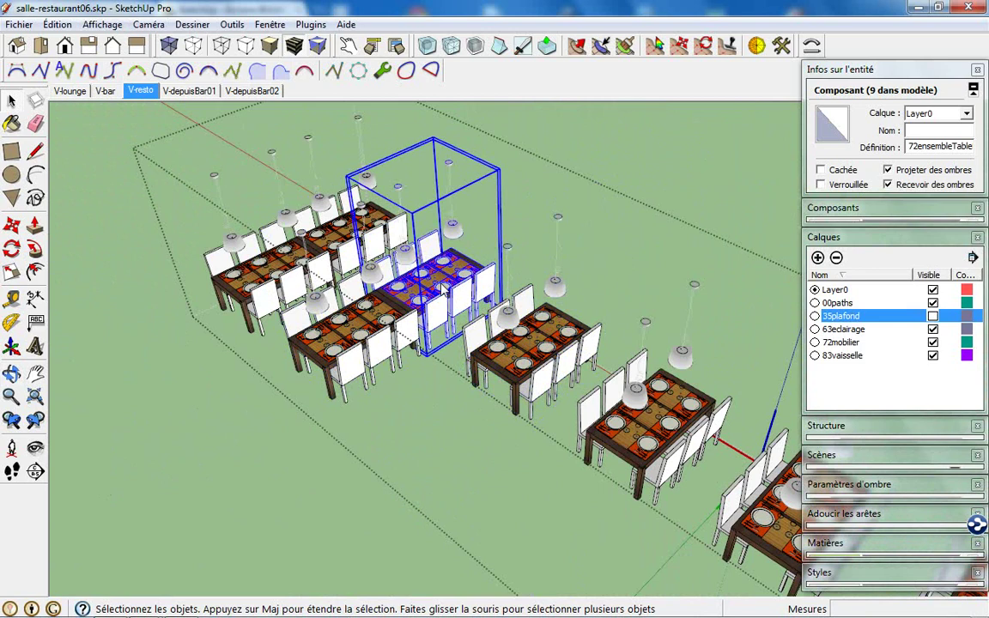
# - Undo the table move, then isolate one 72ensembleTable set for editing and zoom in
pyautogui.hotkey('ctrl', 'z')
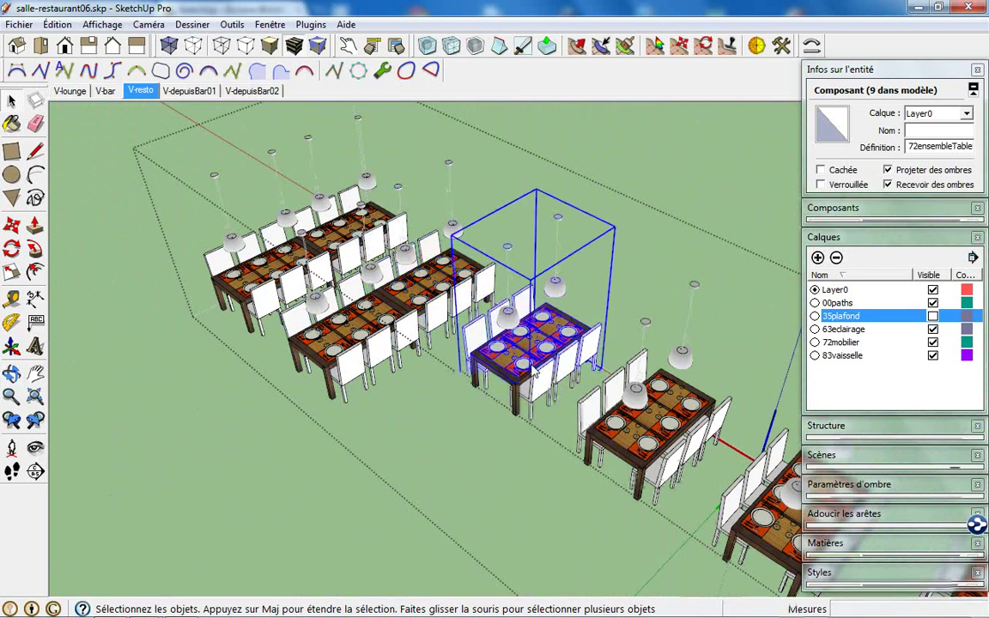
pyautogui.doubleClick(516, 365)
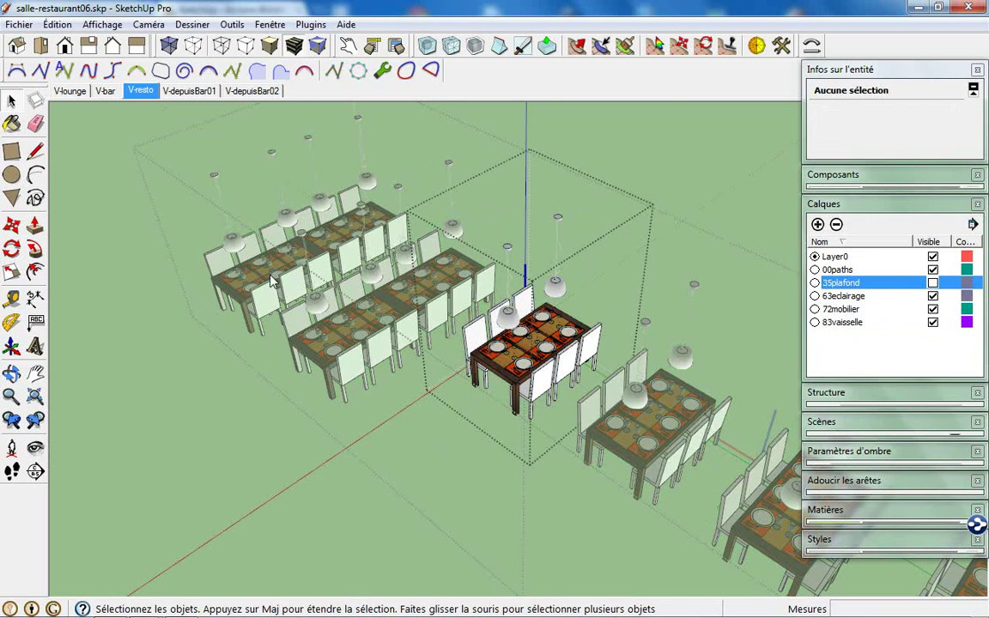
pyautogui.press('h')
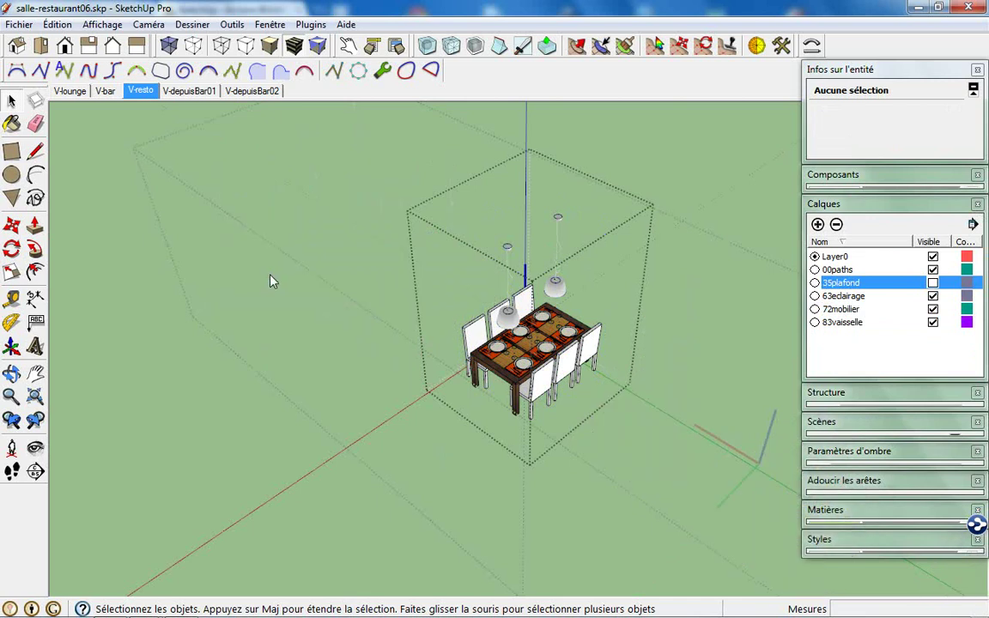
pyautogui.scroll(1, 440, 344)
pyautogui.scroll(1, 464, 348)
pyautogui.scroll(2, 498, 347)
pyautogui.scroll(2, 519, 370)
pyautogui.moveTo(519, 369)
pyautogui.mouseDown(button='middle')
pyautogui.moveTo(530, 199)
pyautogui.moveTo(530, 298)
pyautogui.moveTo(591, 249)
pyautogui.moveTo(407, 311)
pyautogui.moveTo(485, 297)
pyautogui.mouseUp(button='middle')
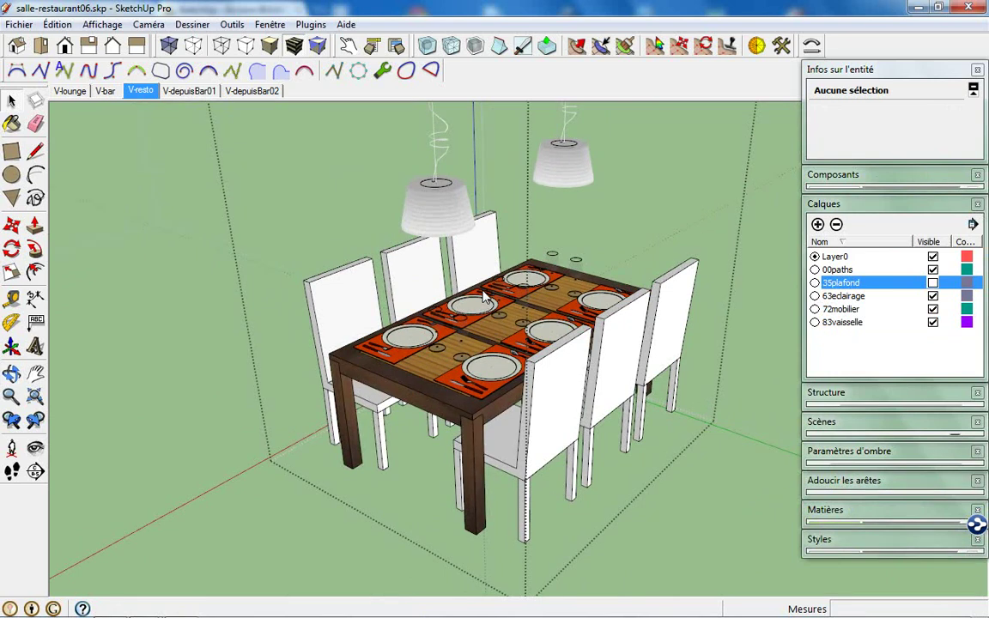
# - Move and turn the front chair, undoing one rotation attempt
pyautogui.click(543, 421)
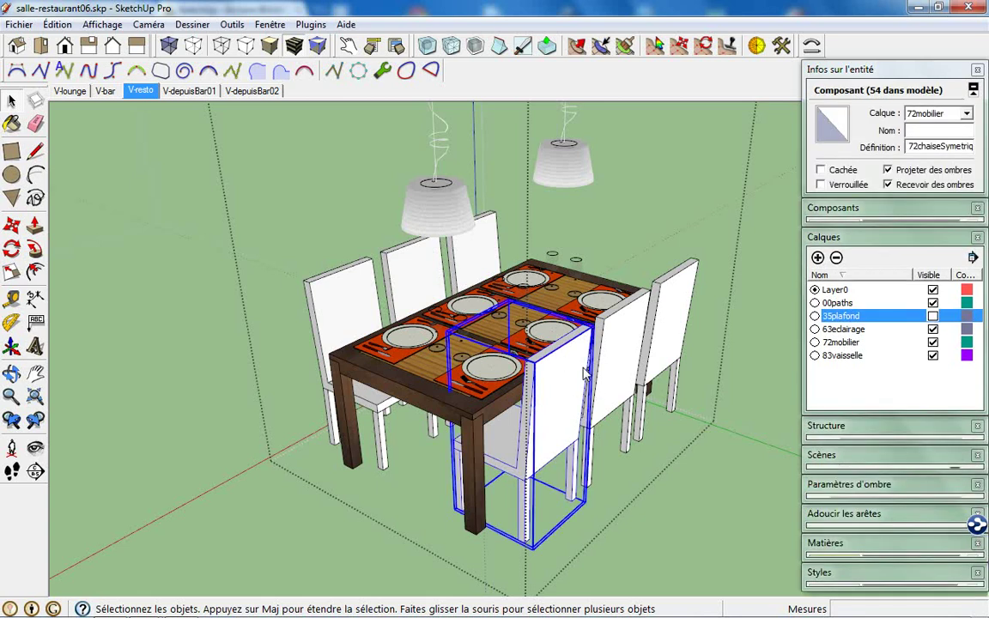
pyautogui.click(12, 225)
pyautogui.click(369, 478)
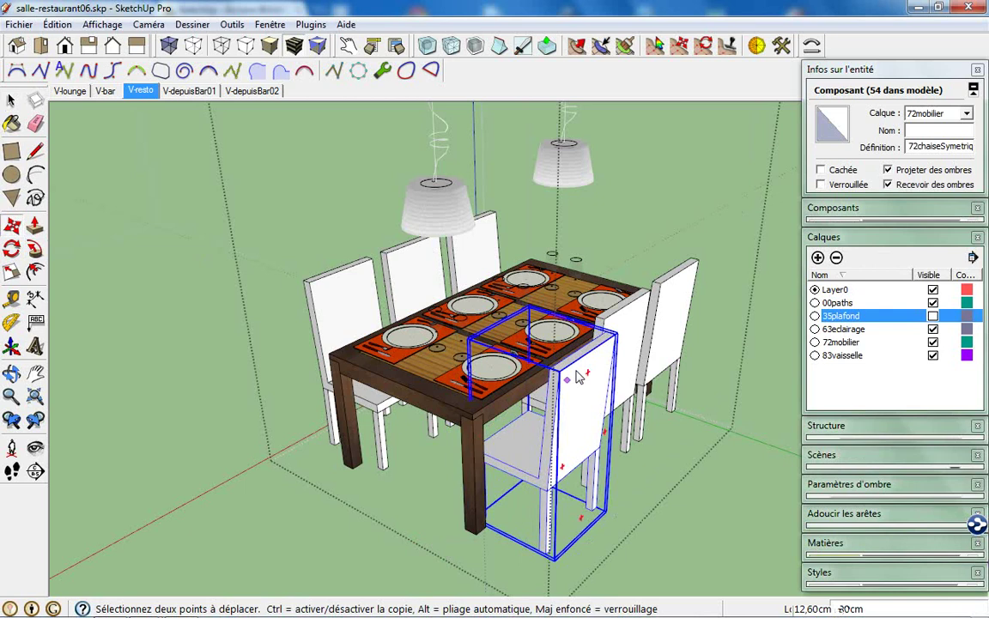
pyautogui.moveTo(584, 351)
pyautogui.mouseDown(button='middle')
pyautogui.moveTo(507, 397)
pyautogui.moveTo(584, 414)
pyautogui.mouseUp(button='middle')
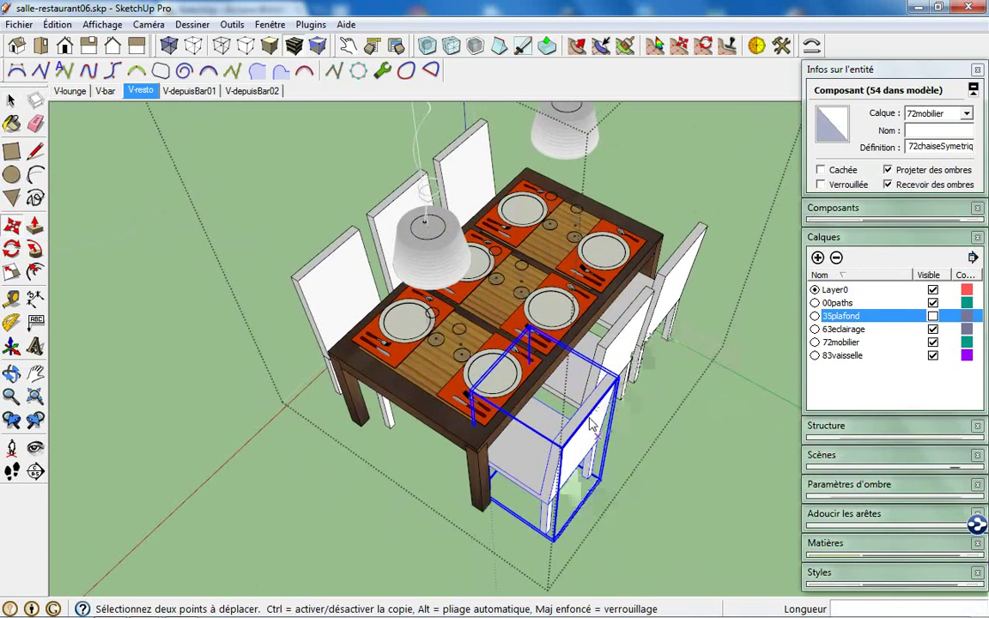
pyautogui.click(584, 414)
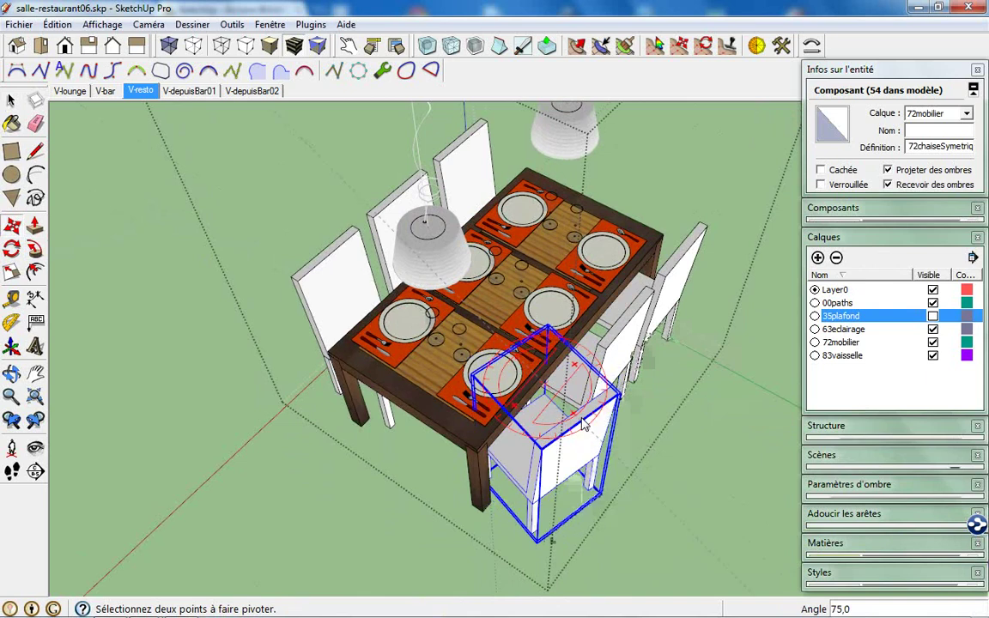
pyautogui.press('m')
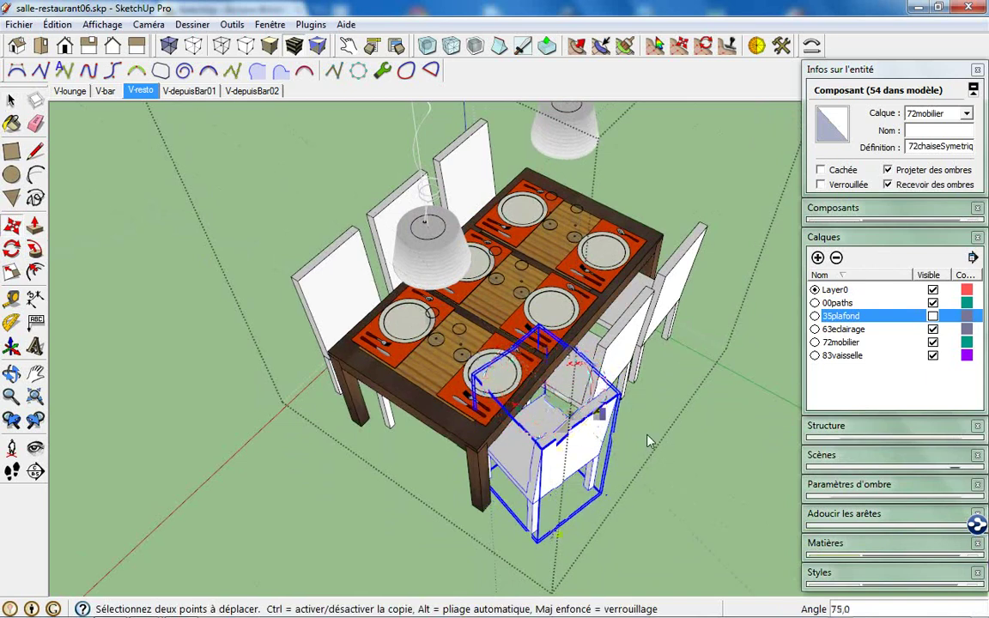
pyautogui.press('space')
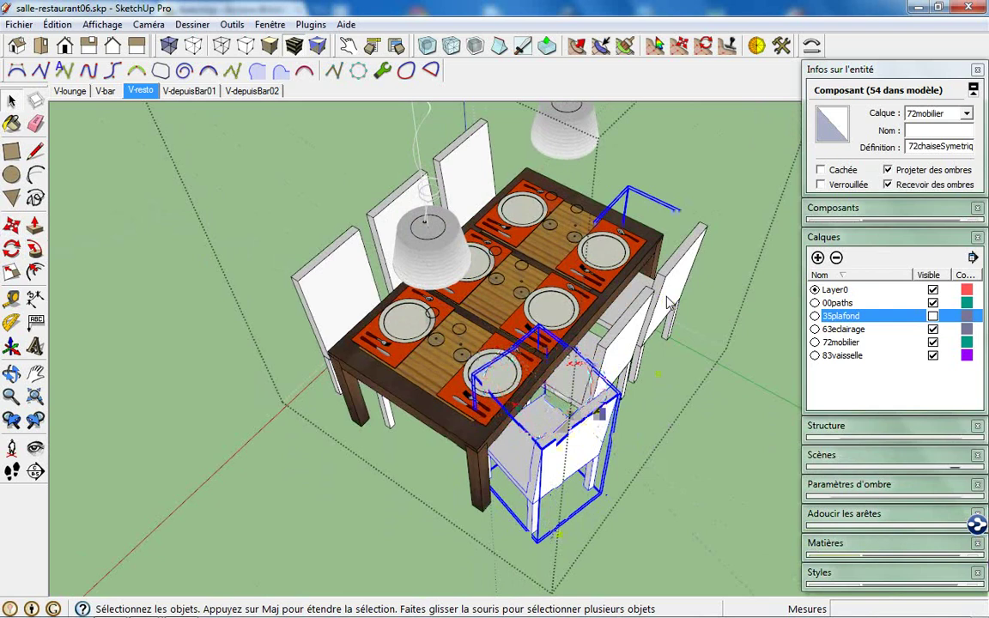
pyautogui.press('m')
pyautogui.hotkey('ctrl', 'z')
pyautogui.press('q')
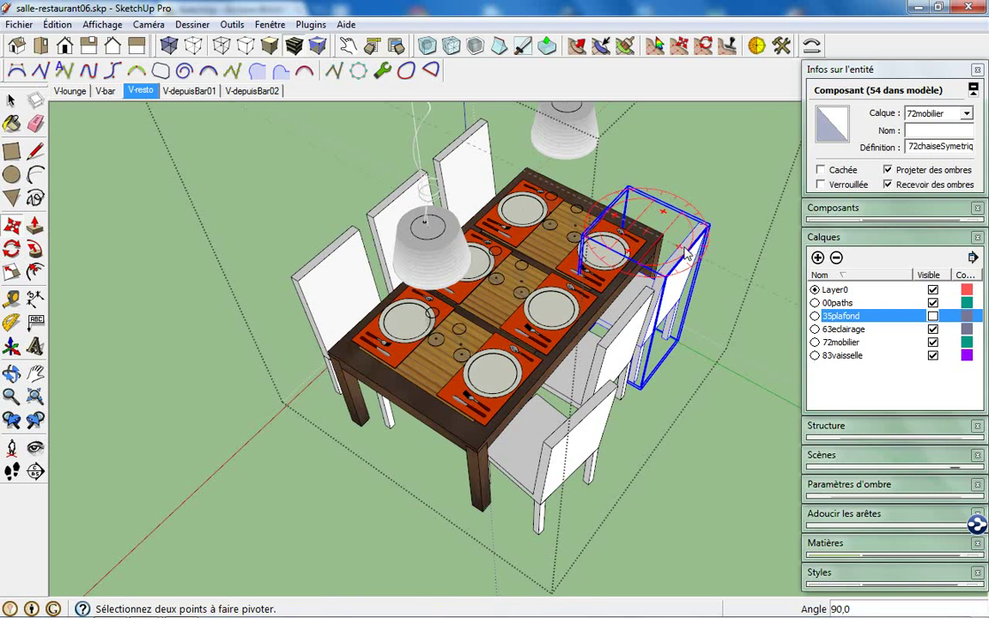
pyautogui.press('m')
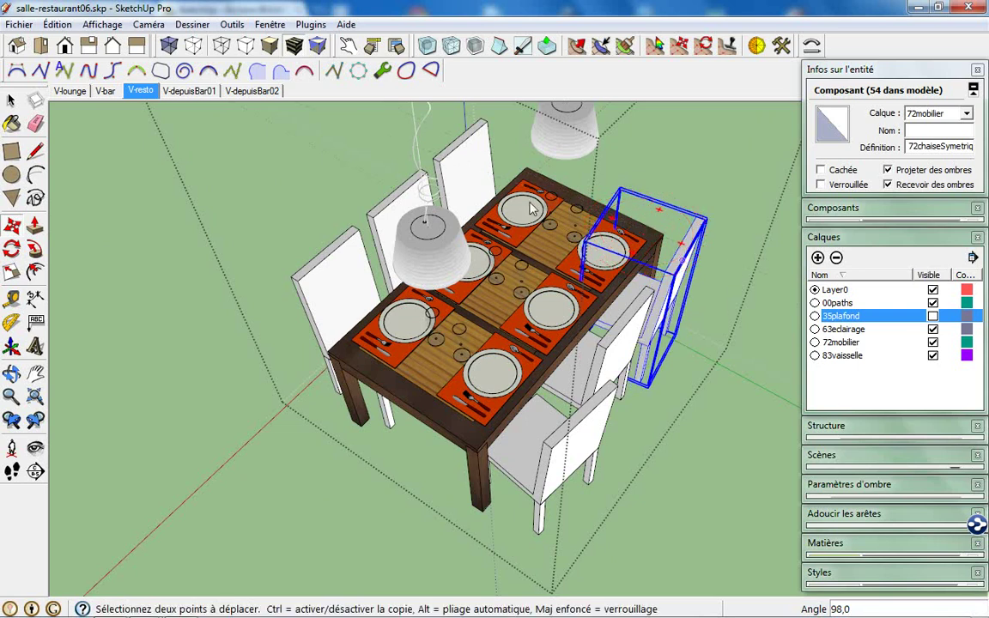
pyautogui.press('space')
# - Rotate the back chair 180° so it faces the table
pyautogui.click(470, 178)
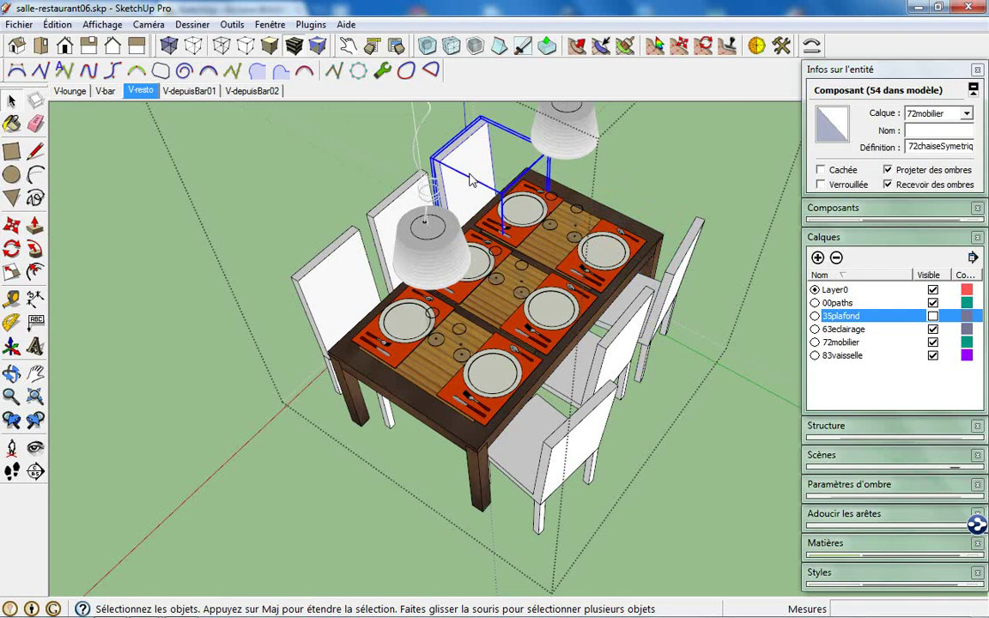
pyautogui.press('m')
pyautogui.press('q')
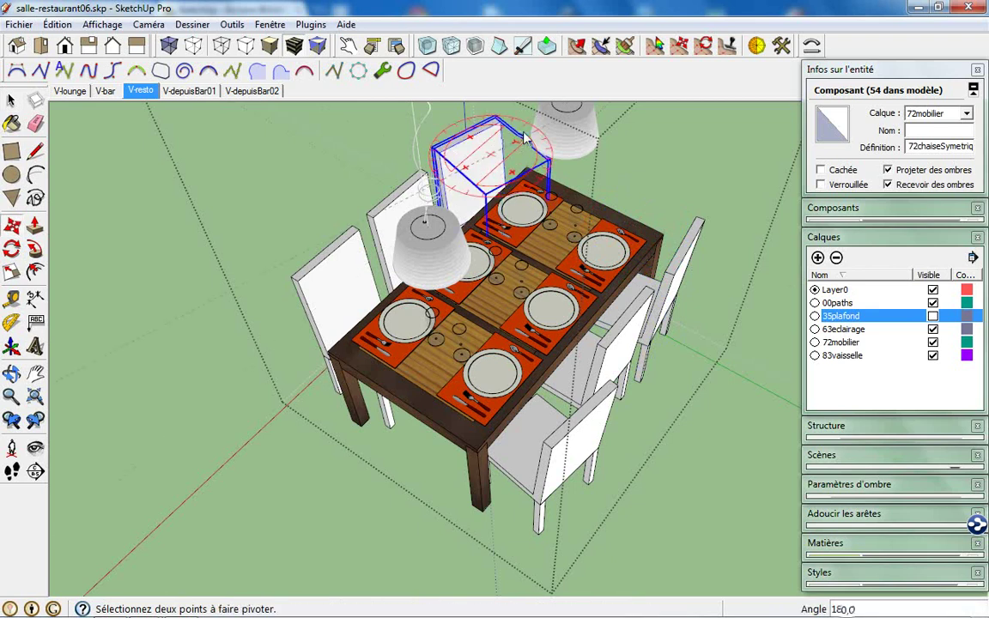
pyautogui.click(526, 138)
pyautogui.press('m')
pyautogui.press('space')
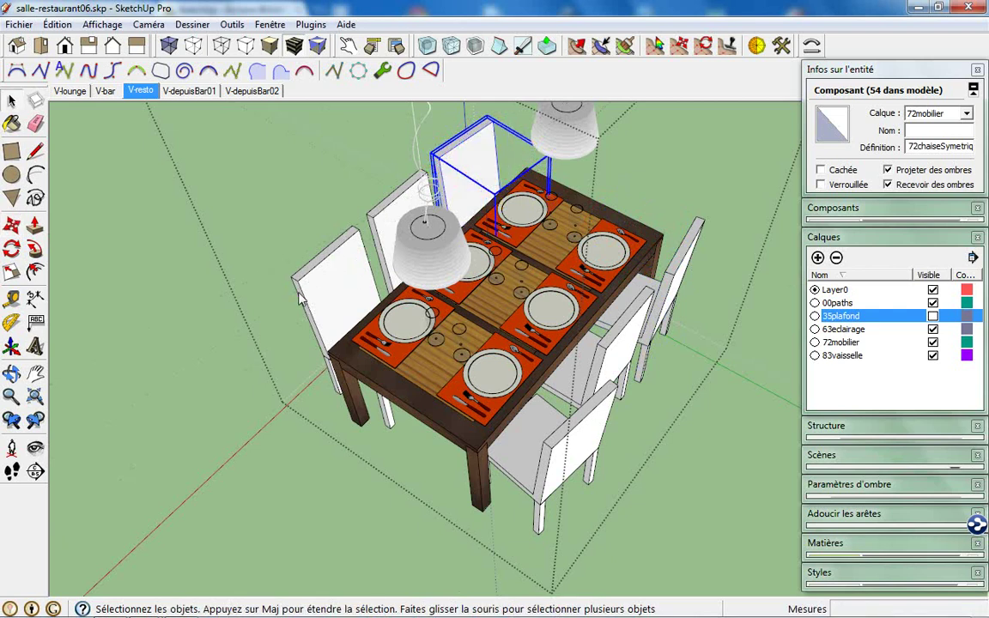
# - Turn the left-end chair toward the table and exit the table set's editing
pyautogui.click(317, 297)
pyautogui.press('m')
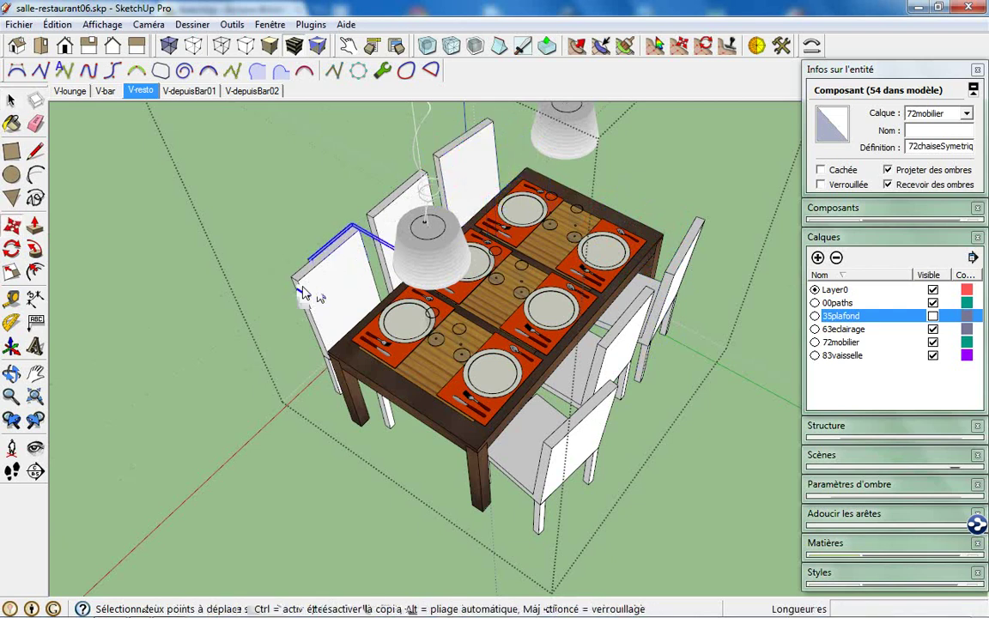
pyautogui.press('q')
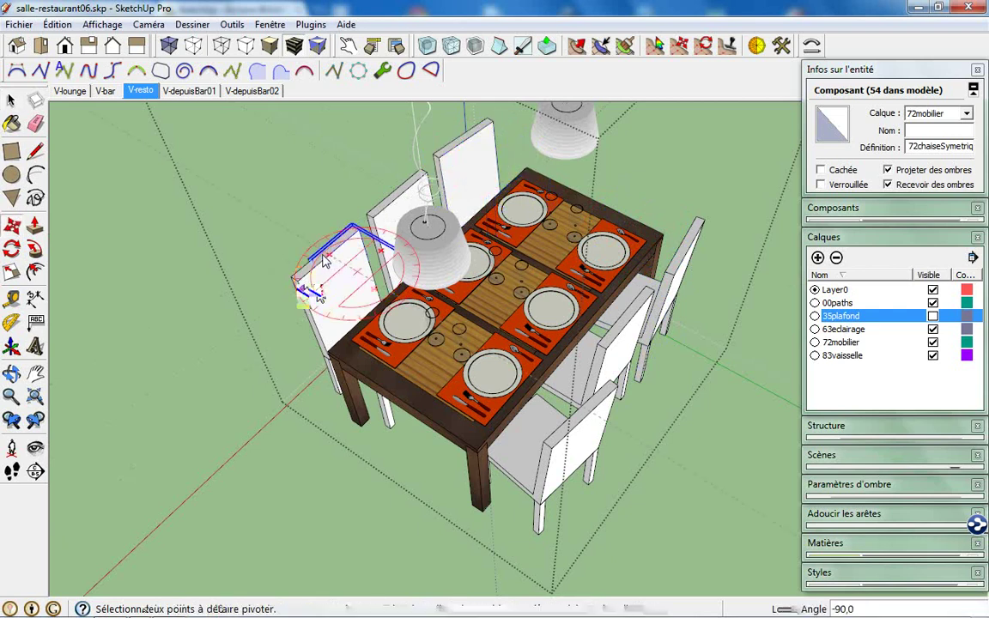
pyautogui.press('m')
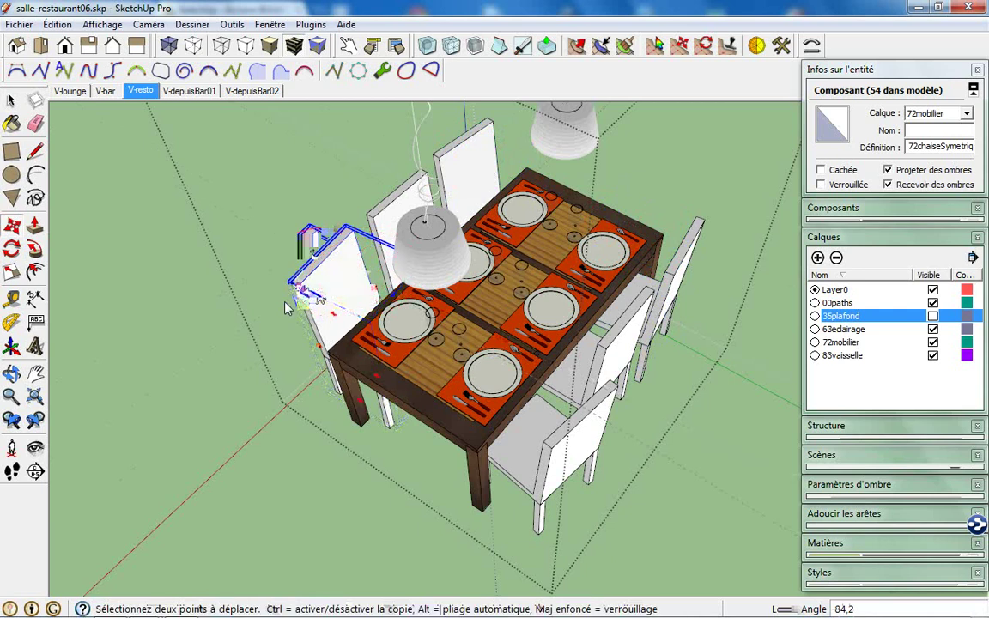
pyautogui.press('space')
pyautogui.click(199, 321)
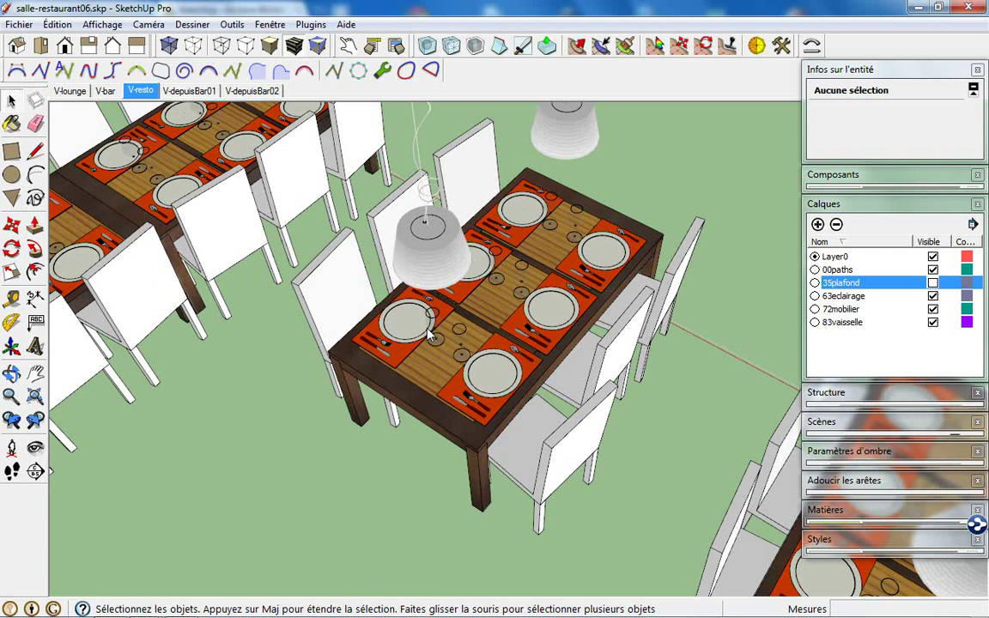
# - Select the dining table set and enter it to reach the front chair
pyautogui.click(504, 397)
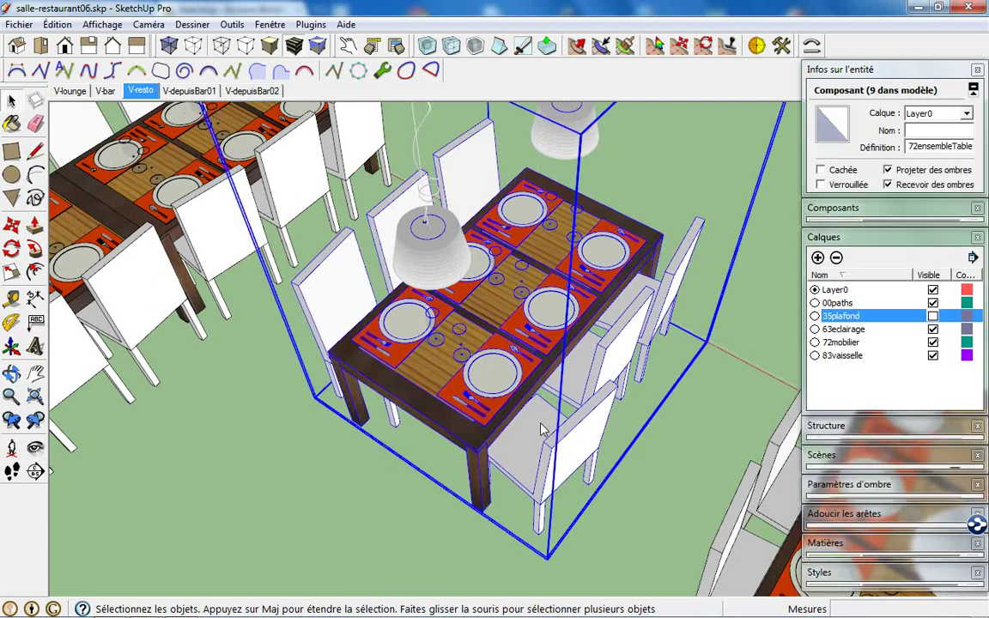
pyautogui.doubleClick(546, 434)
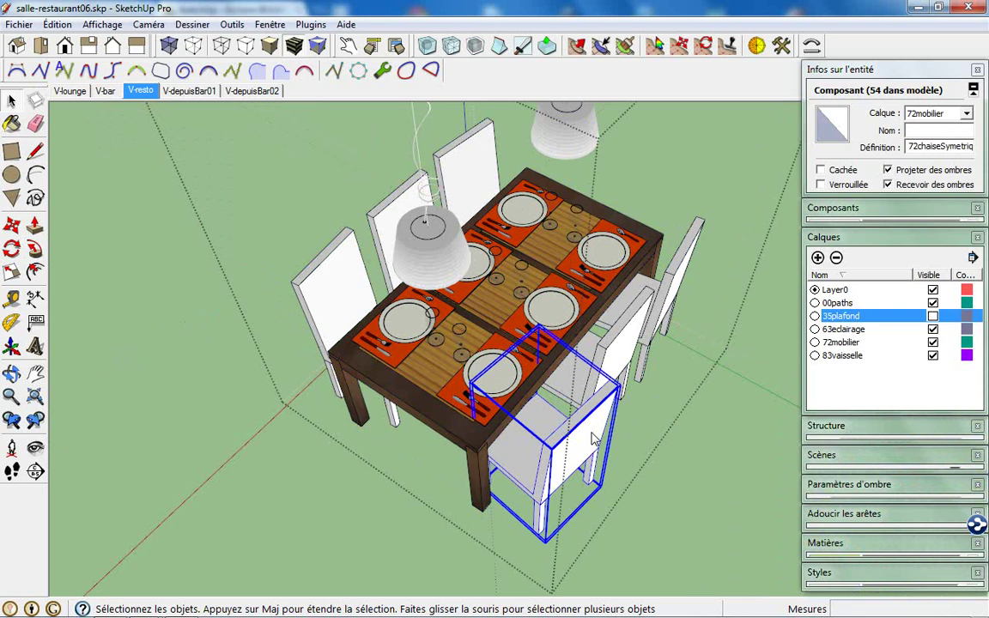
# - Open the chair component, zoom in close, and pick the backrest's top edge
pyautogui.doubleClick(539, 436)
pyautogui.moveTo(540, 436); pyautogui.dragTo(616, 331, button='middle')
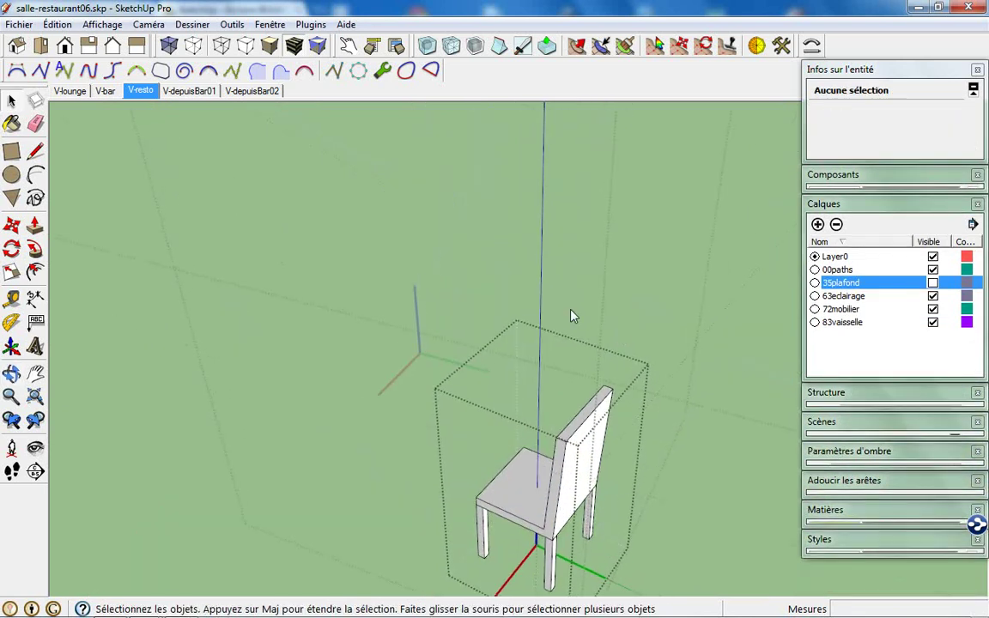
pyautogui.moveTo(562, 476); pyautogui.dragTo(541, 468, button='middle')
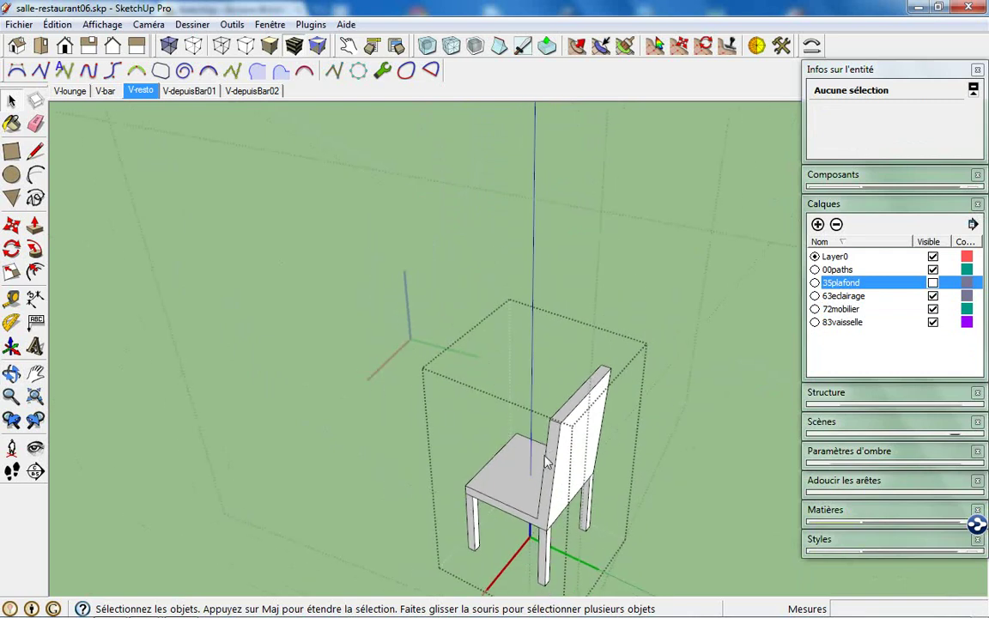
pyautogui.scroll(2, 541, 464)
pyautogui.scroll(2, 532, 430)
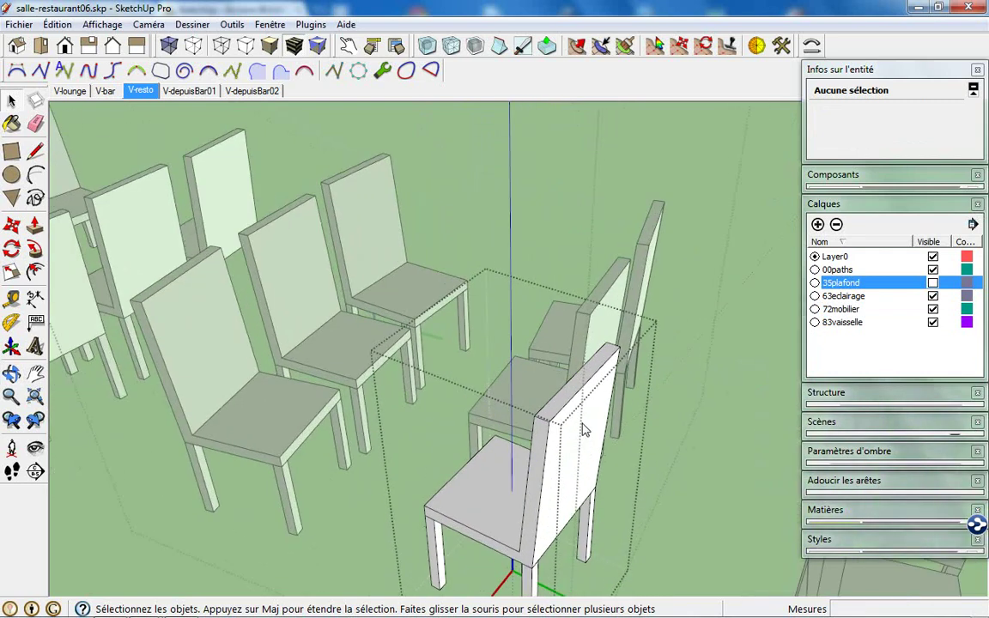
pyautogui.scroll(2, 567, 404)
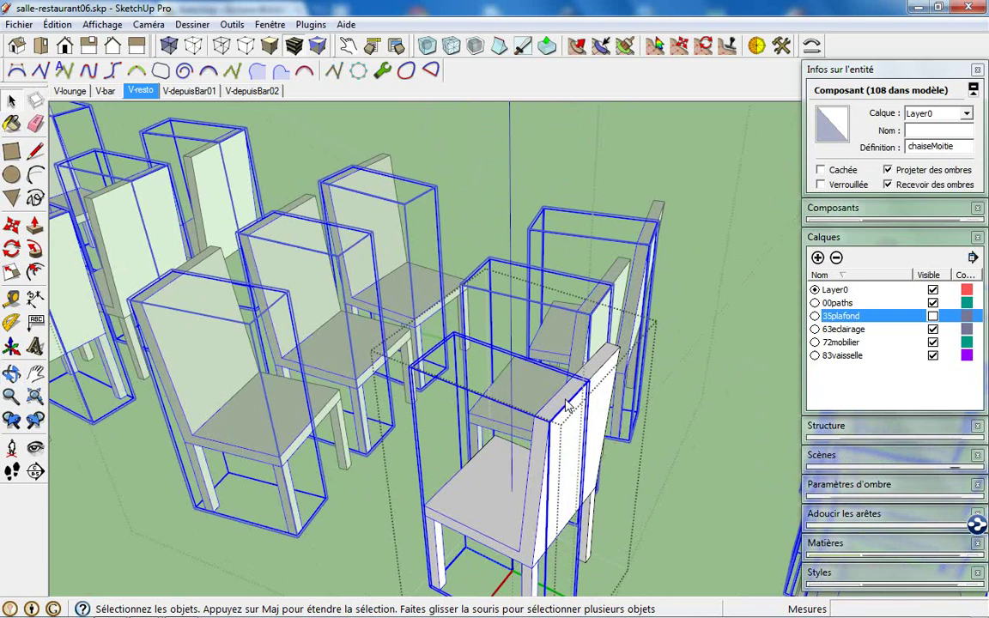
pyautogui.click(506, 402)
pyautogui.moveTo(380, 325)
pyautogui.mouseDown(button='middle')
pyautogui.moveTo(371, 302)
pyautogui.moveTo(771, 421)
pyautogui.moveTo(694, 374)
pyautogui.mouseUp(button='middle')
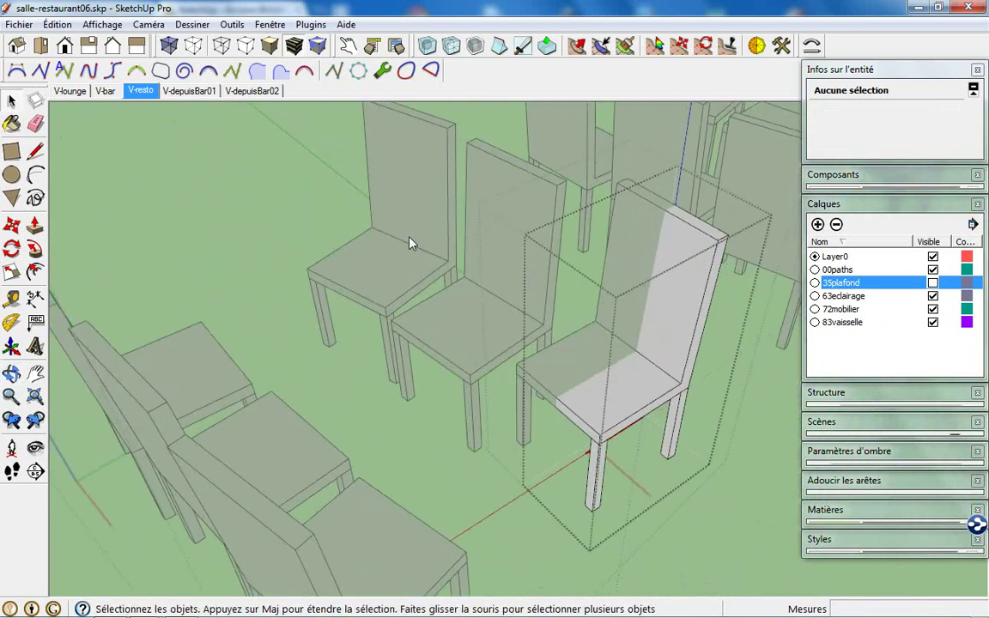
pyautogui.scroll(-3, 377, 229)
pyautogui.scroll(3, 412, 246)
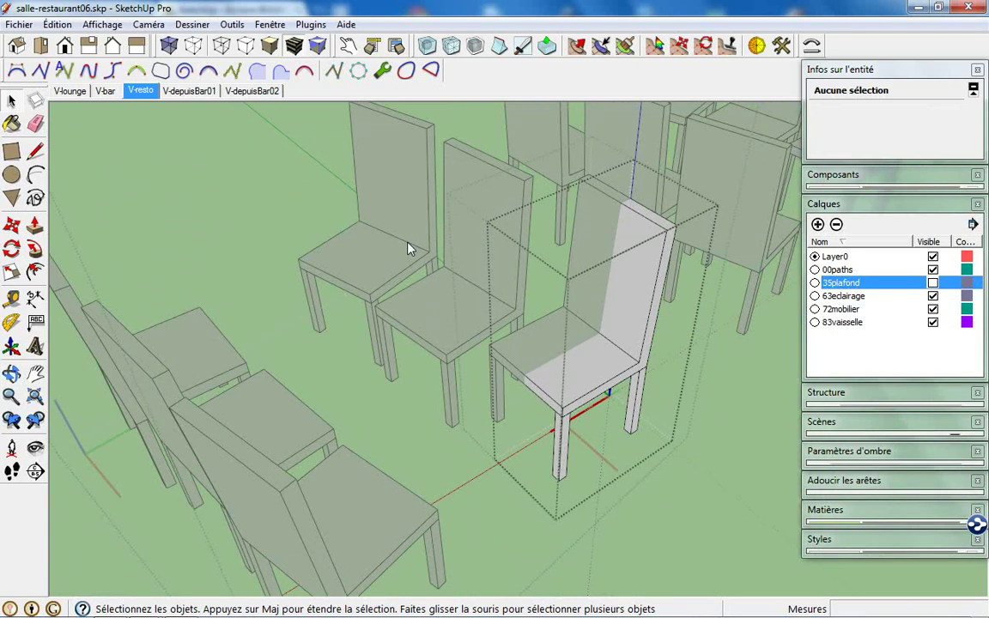
pyautogui.click(675, 231)
pyautogui.scroll(1, 679, 236)
# - Move the backrest's top edge 5 cm back along the green axis
pyautogui.scroll(2, 665, 237)
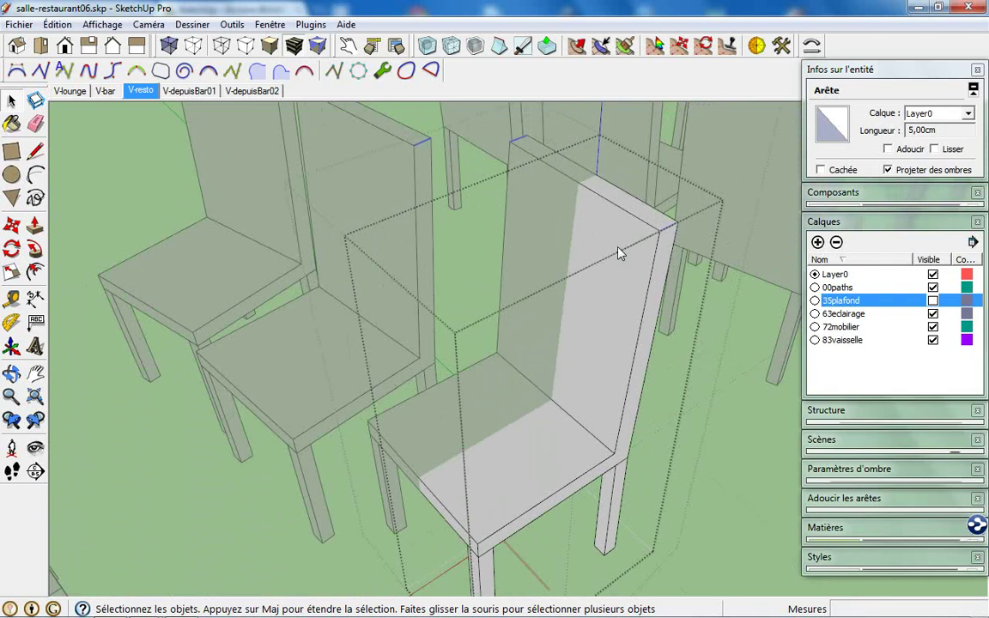
pyautogui.press('m')
pyautogui.click(660, 237)
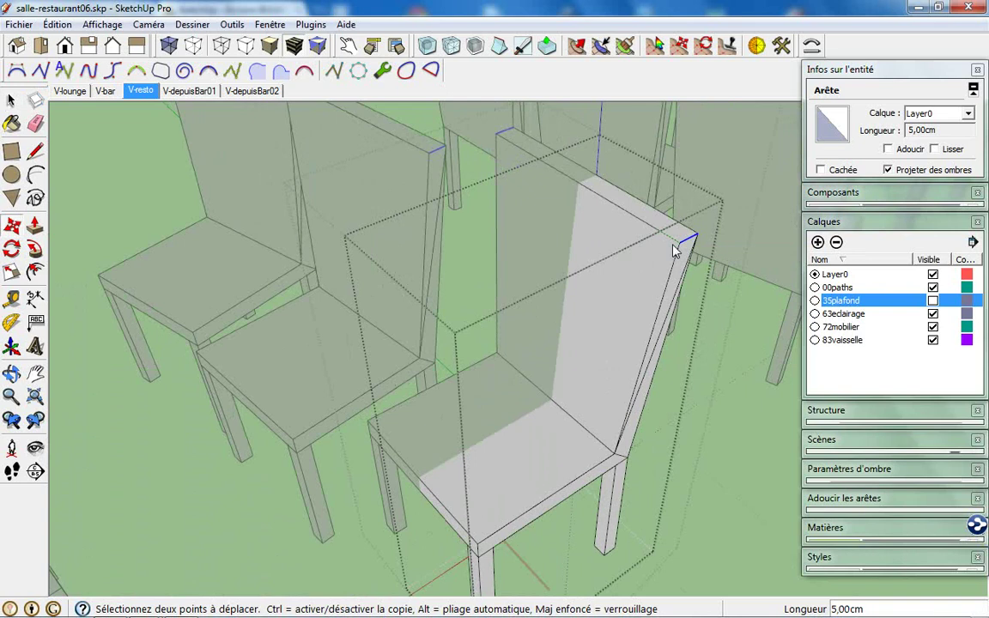
pyautogui.click(672, 246)
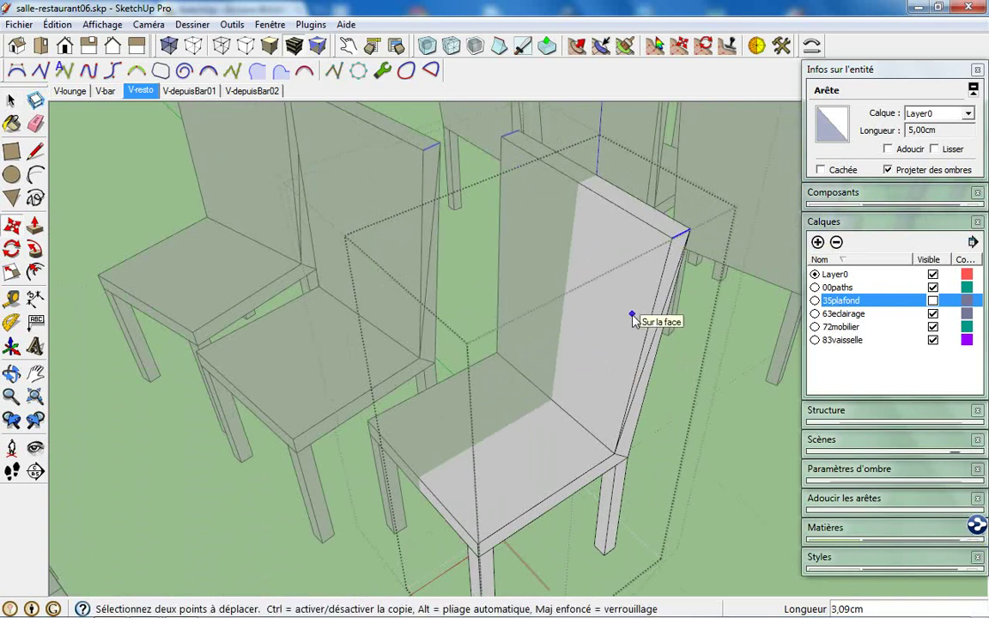
# - Measure from the seat corner and adjust the backrest's top corner point
pyautogui.moveTo(629, 398); pyautogui.dragTo(596, 393, button='middle')
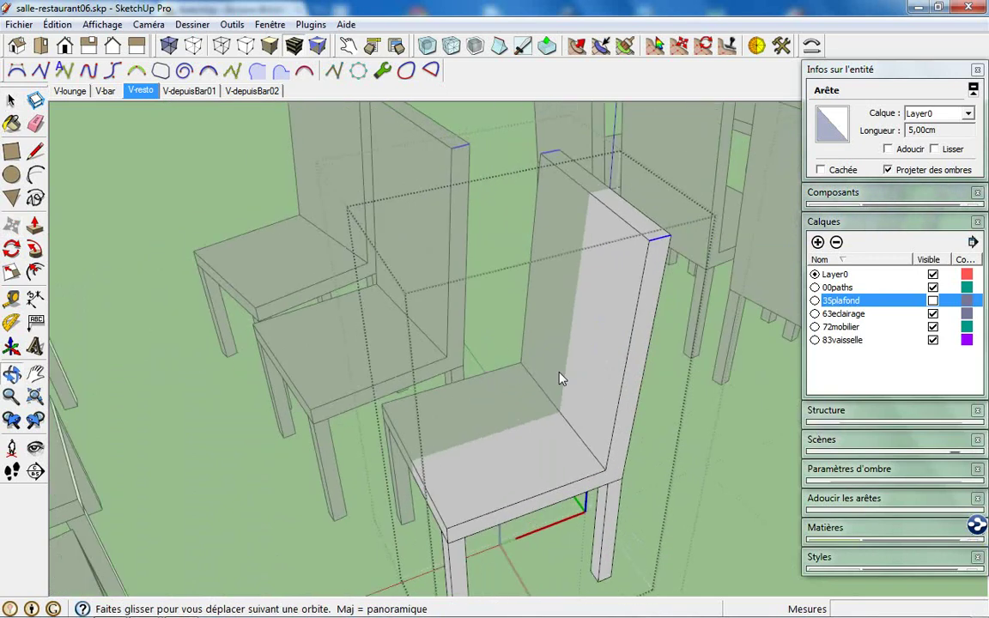
pyautogui.click(609, 463)
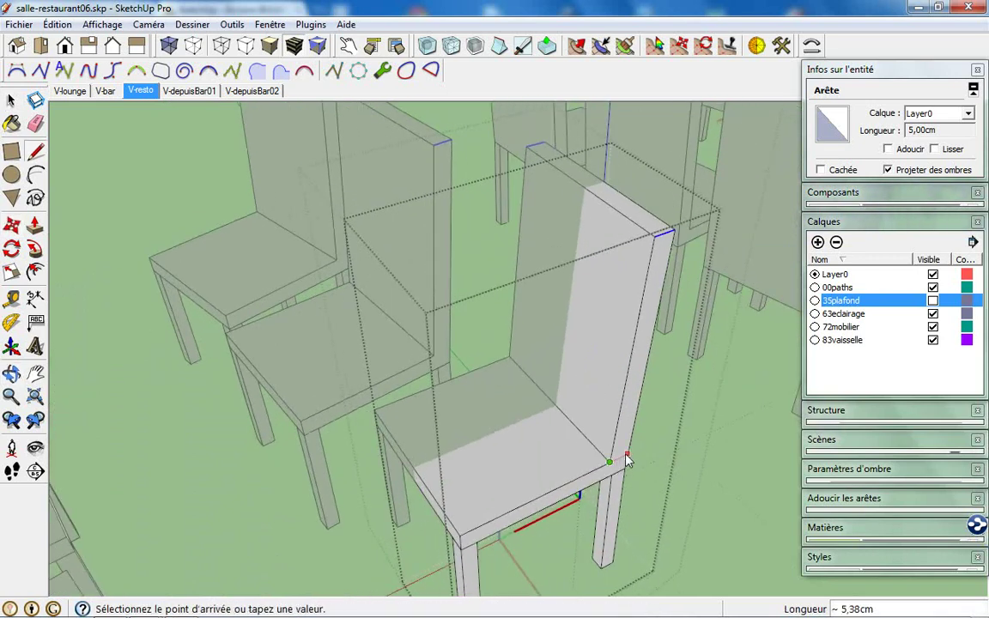
pyautogui.click(627, 457)
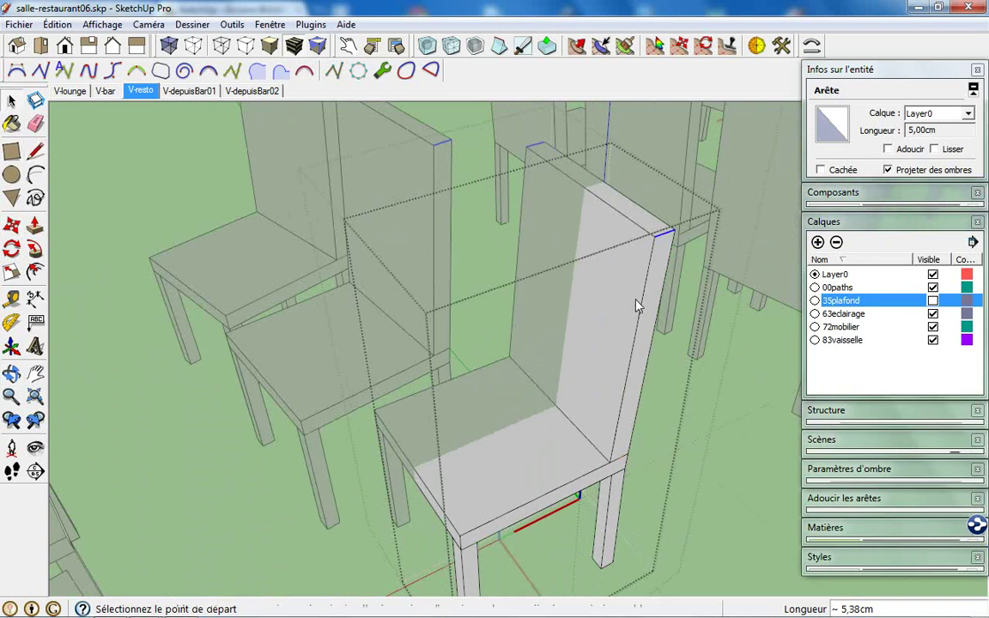
pyautogui.press('m')
pyautogui.click(659, 245)
pyautogui.click(662, 228)
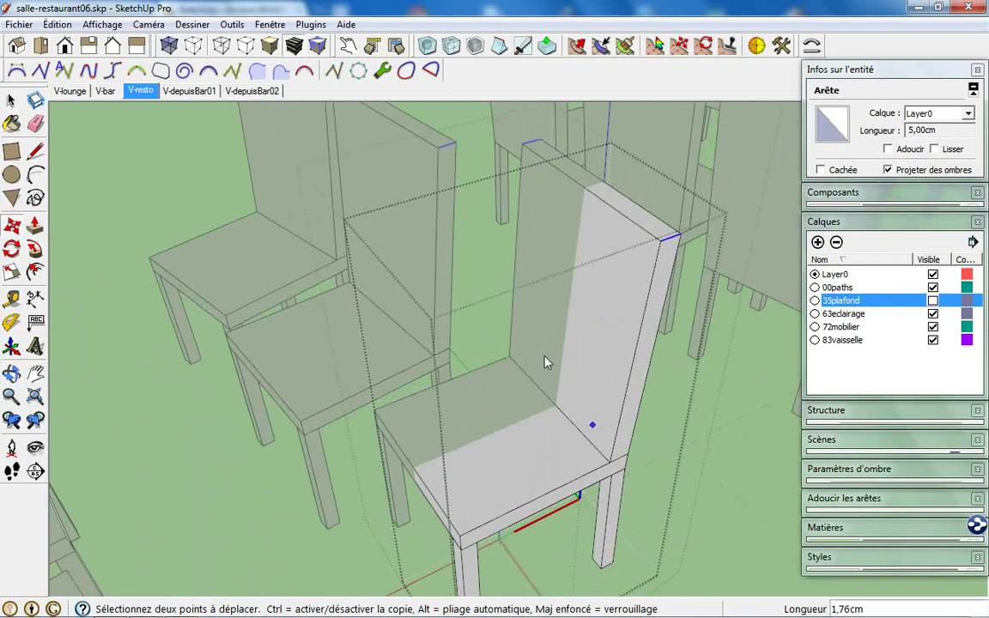
pyautogui.press('space')
pyautogui.scroll(-2, 511, 332)
pyautogui.scroll(1, 513, 397)
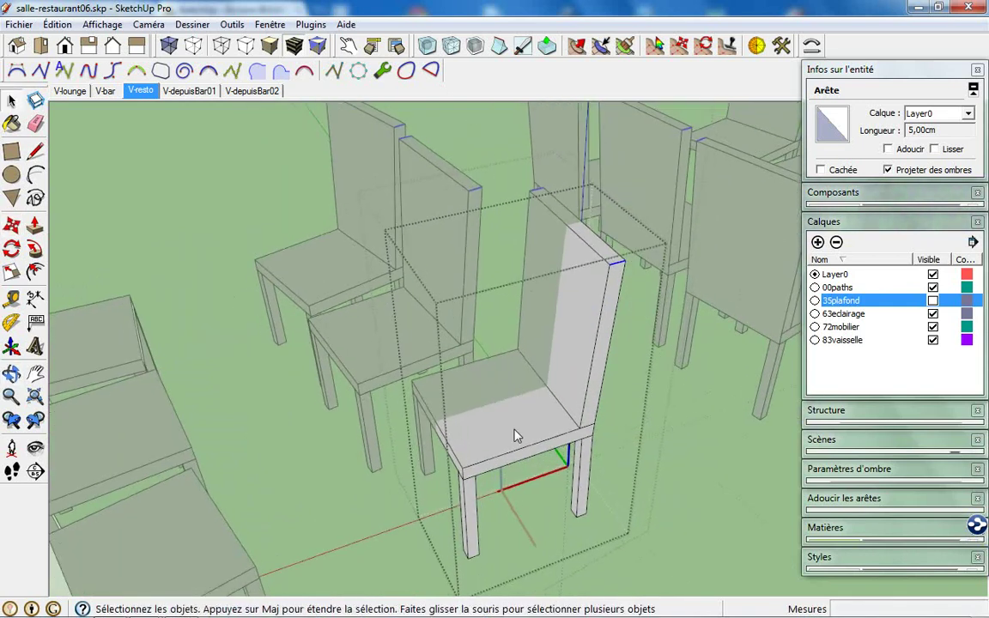
pyautogui.scroll(2, 514, 431)
pyautogui.scroll(1, 524, 436)
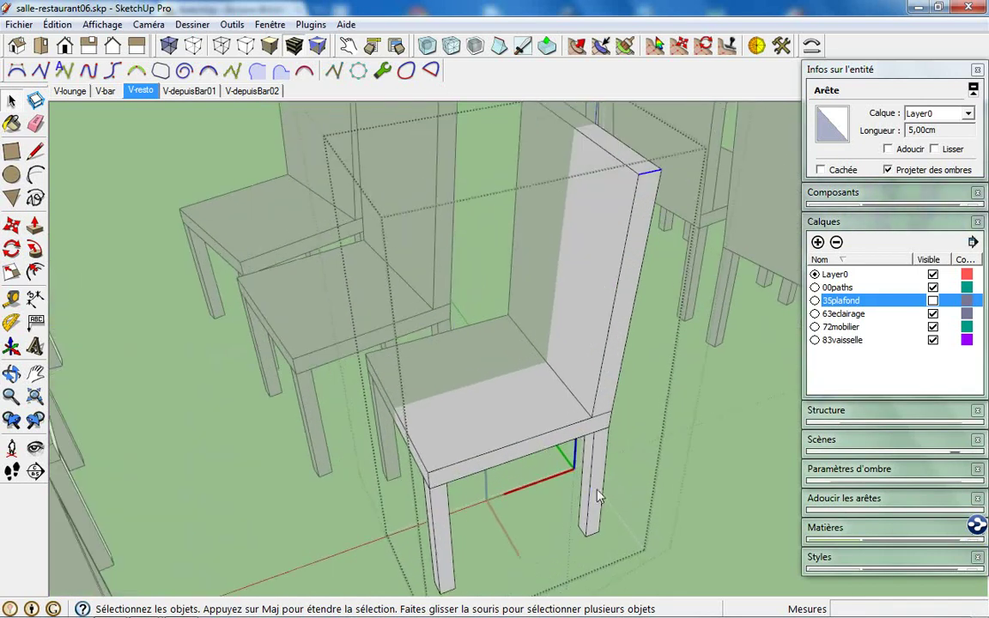
# - Open the leg component and shift the leg-bottom edges 5 cm outward
pyautogui.doubleClick(596, 487)
pyautogui.click(517, 467)
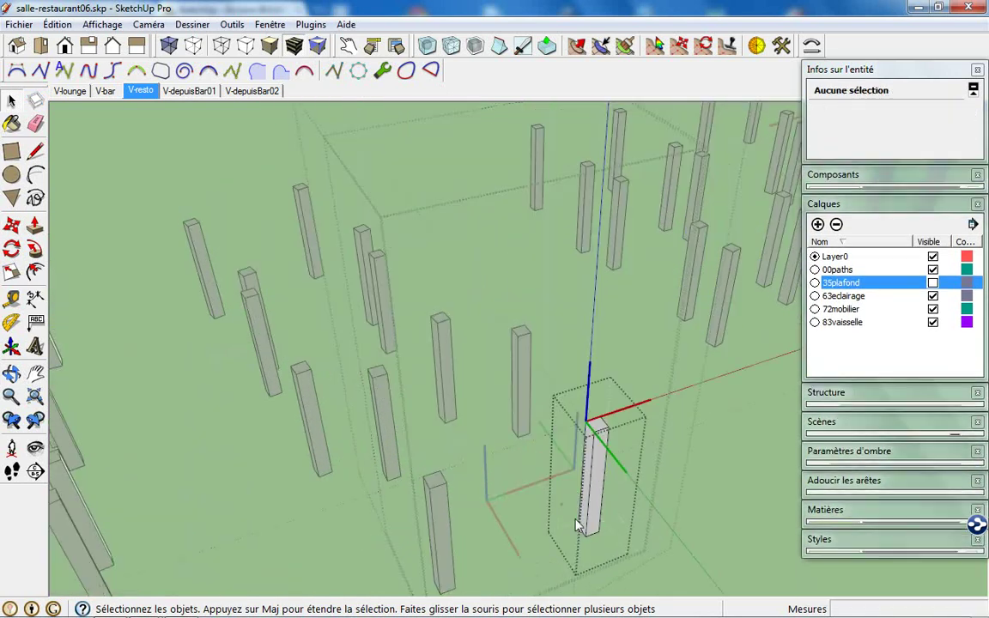
pyautogui.moveTo(571, 501); pyautogui.dragTo(631, 539)
pyautogui.press('m')
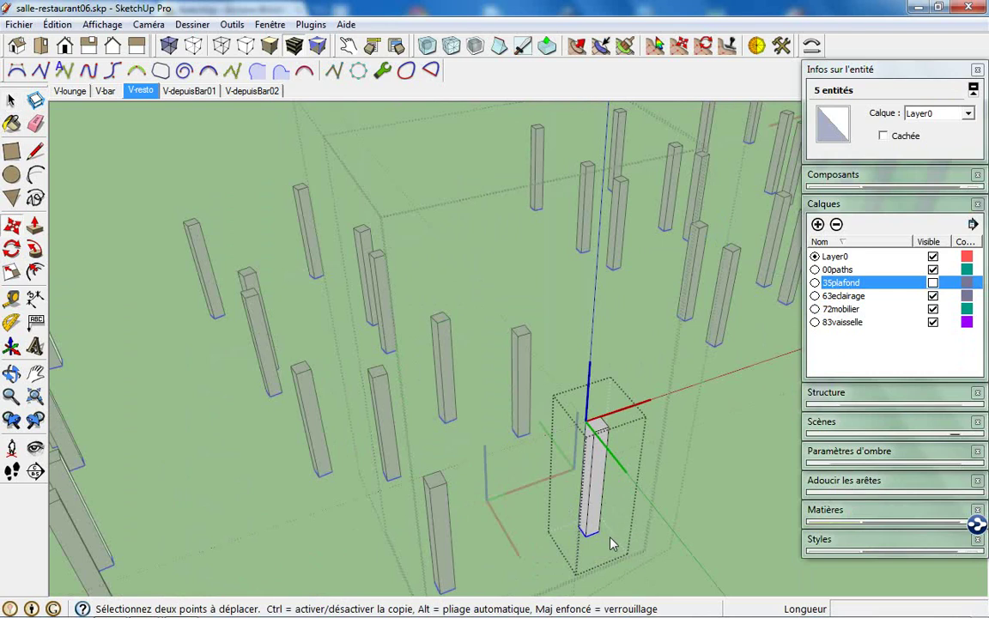
pyautogui.click(592, 532)
pyautogui.write('5')
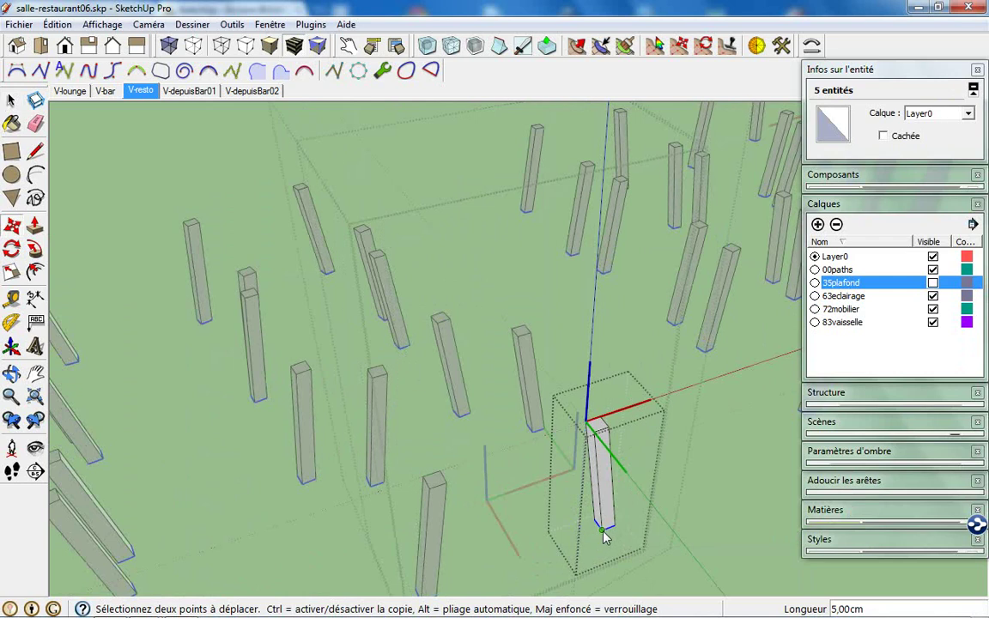
pyautogui.moveTo(585, 433)
pyautogui.mouseDown(button='middle')
pyautogui.moveTo(270, 436)
pyautogui.moveTo(278, 439)
pyautogui.mouseUp(button='middle')
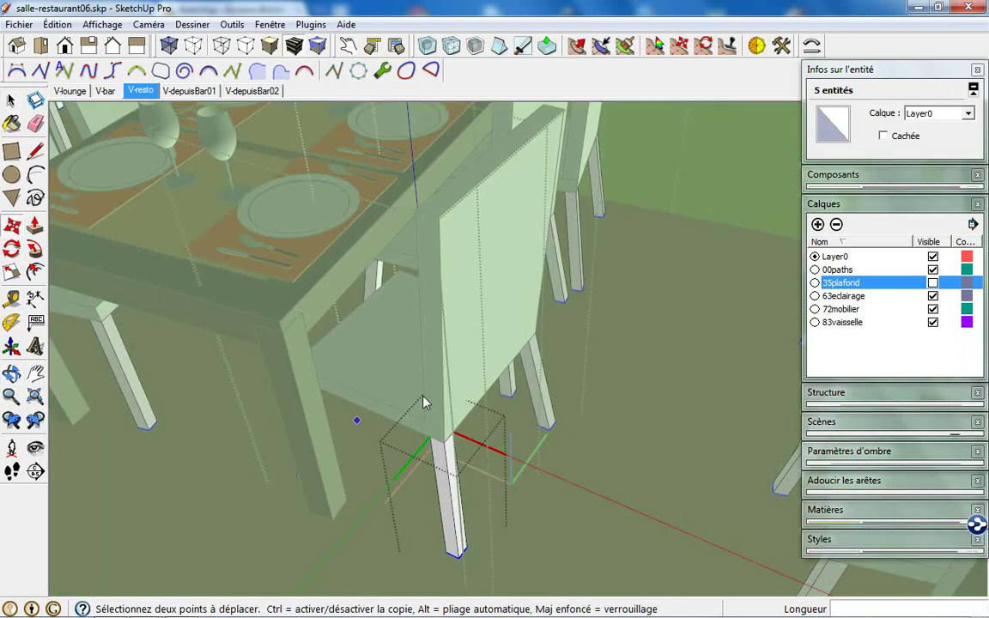
pyautogui.moveTo(411, 378)
pyautogui.mouseDown(button='middle')
pyautogui.moveTo(335, 352)
pyautogui.moveTo(344, 378)
pyautogui.mouseUp(button='middle')
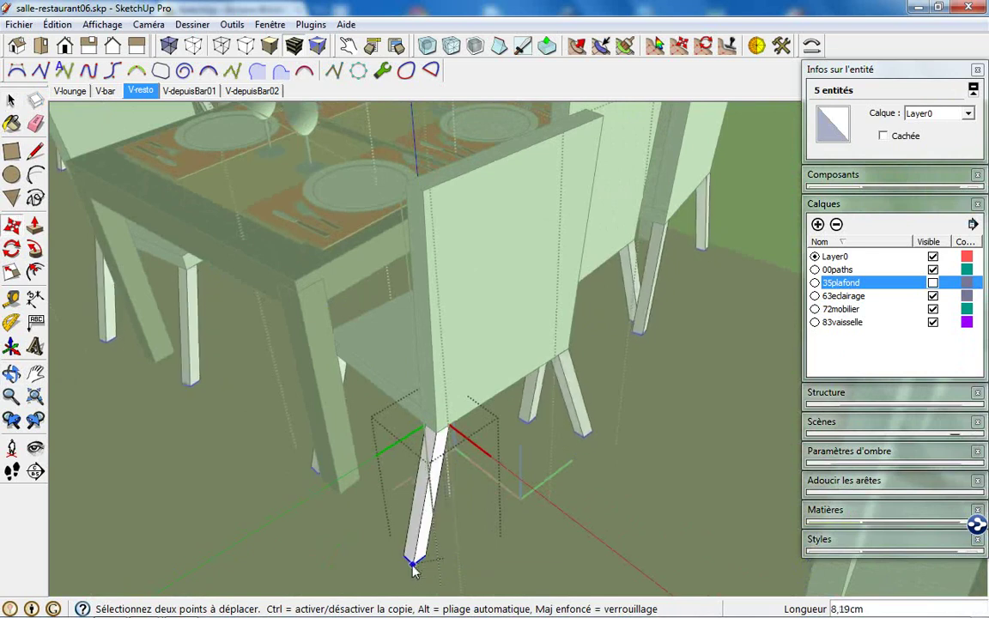
pyautogui.write('5')
pyautogui.press('Return')
# - Orbit around the chair to check the slanted legs and clear the selection
pyautogui.click(469, 577)
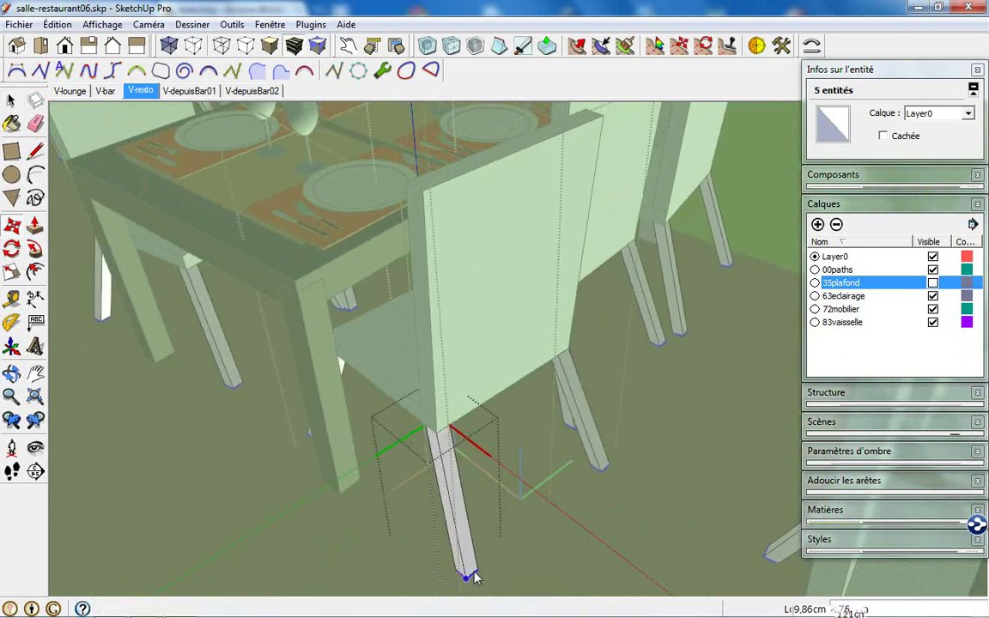
pyautogui.moveTo(471, 449)
pyautogui.mouseDown(button='middle')
pyautogui.moveTo(525, 417)
pyautogui.moveTo(680, 386)
pyautogui.mouseUp(button='middle')
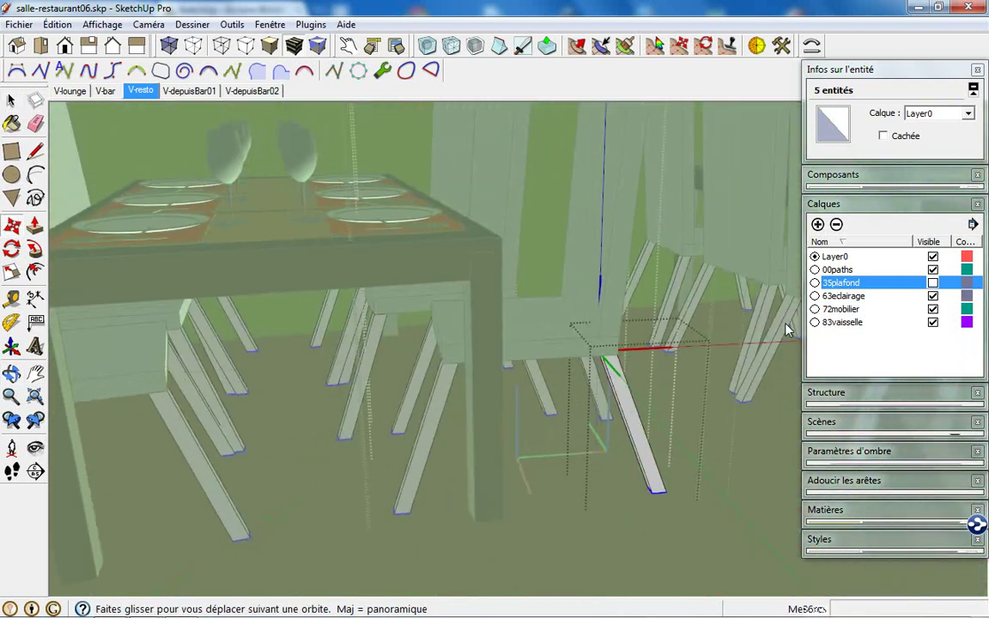
pyautogui.click(620, 525)
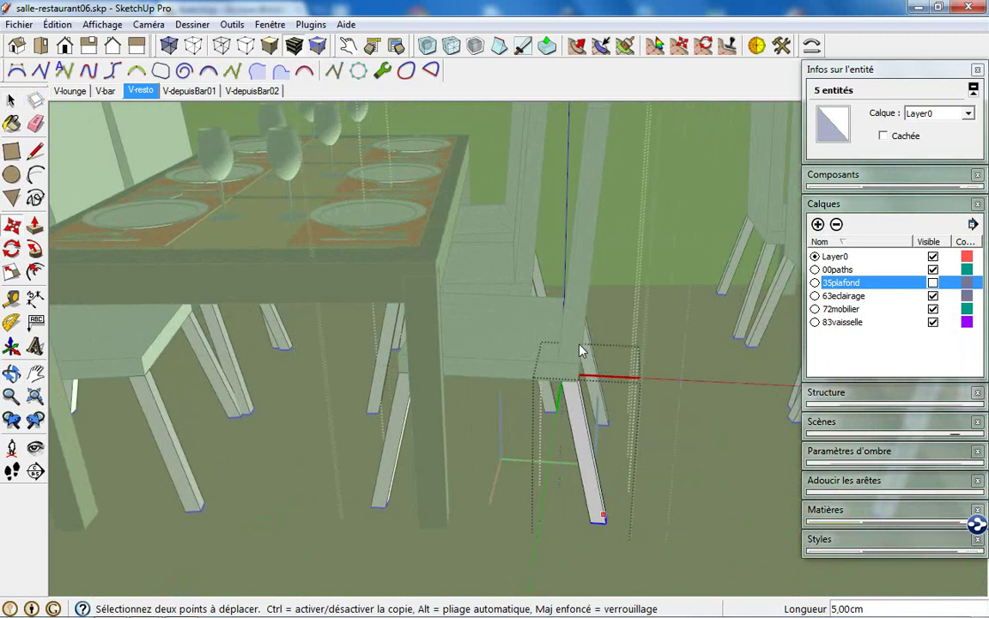
pyautogui.moveTo(522, 309); pyautogui.dragTo(486, 447, button='middle')
pyautogui.press('space')
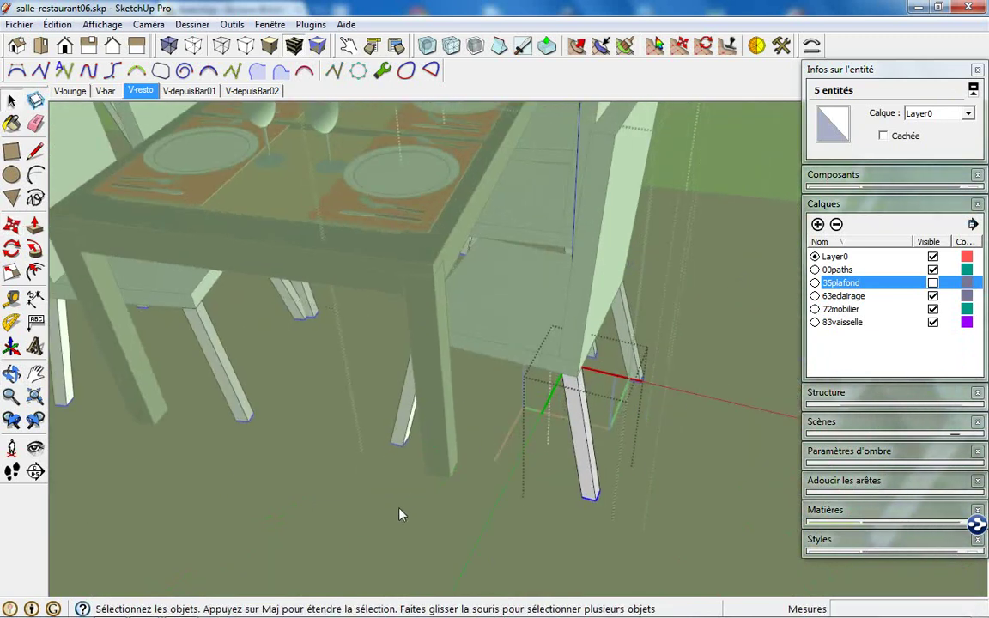
pyautogui.click(356, 455)
pyautogui.moveTo(373, 445)
pyautogui.mouseDown(button='middle')
pyautogui.moveTo(467, 416)
pyautogui.moveTo(607, 455)
pyautogui.mouseUp(button='middle')
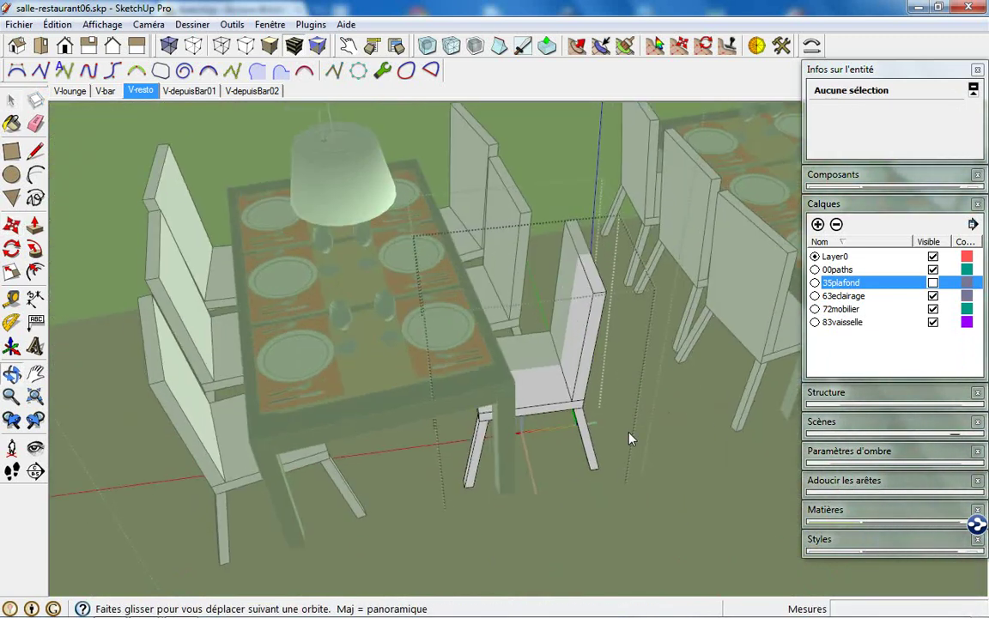
# - Exit the half-chair component's editing context and select a dining chair beside the table
pyautogui.moveTo(591, 345); pyautogui.dragTo(606, 362, button='middle')
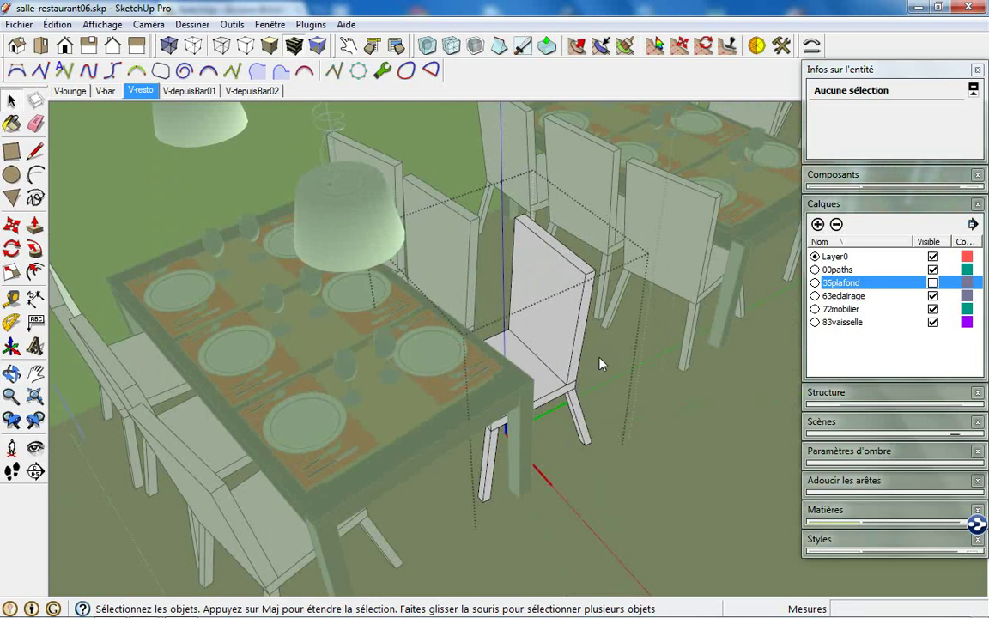
pyautogui.click(508, 315)
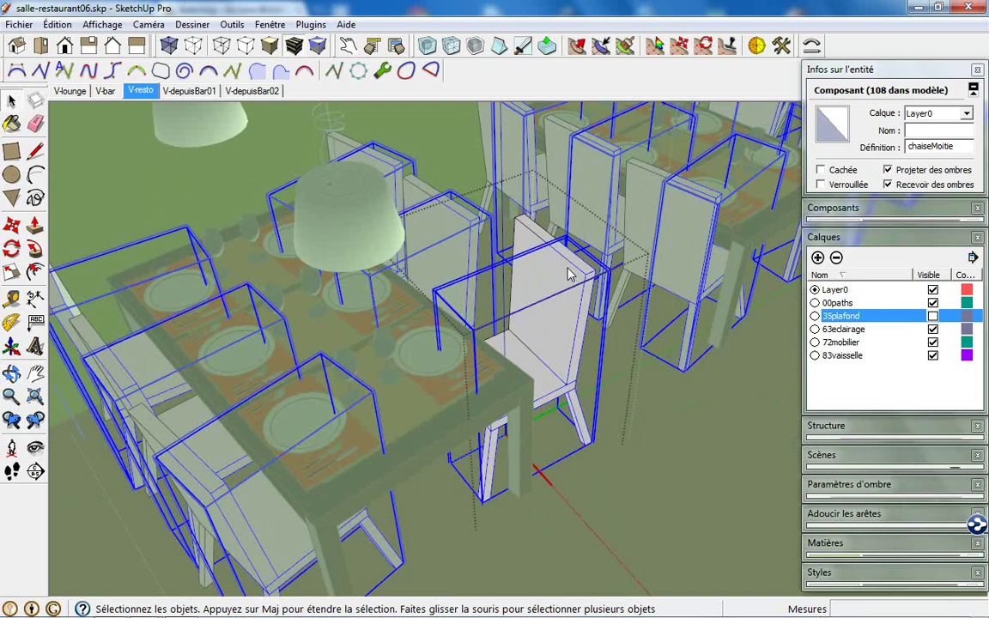
pyautogui.click(666, 469)
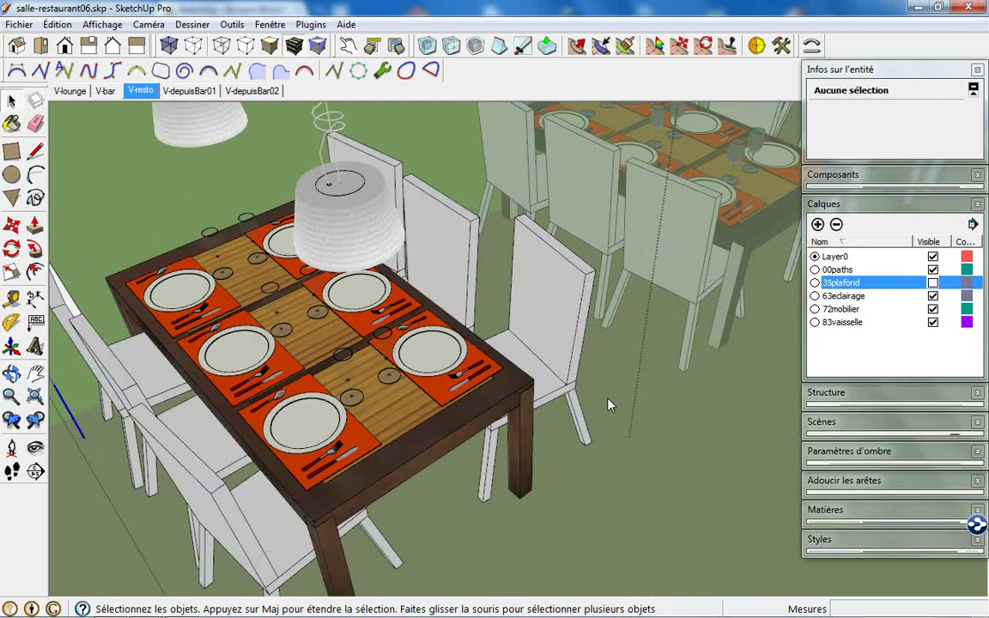
pyautogui.click(553, 336)
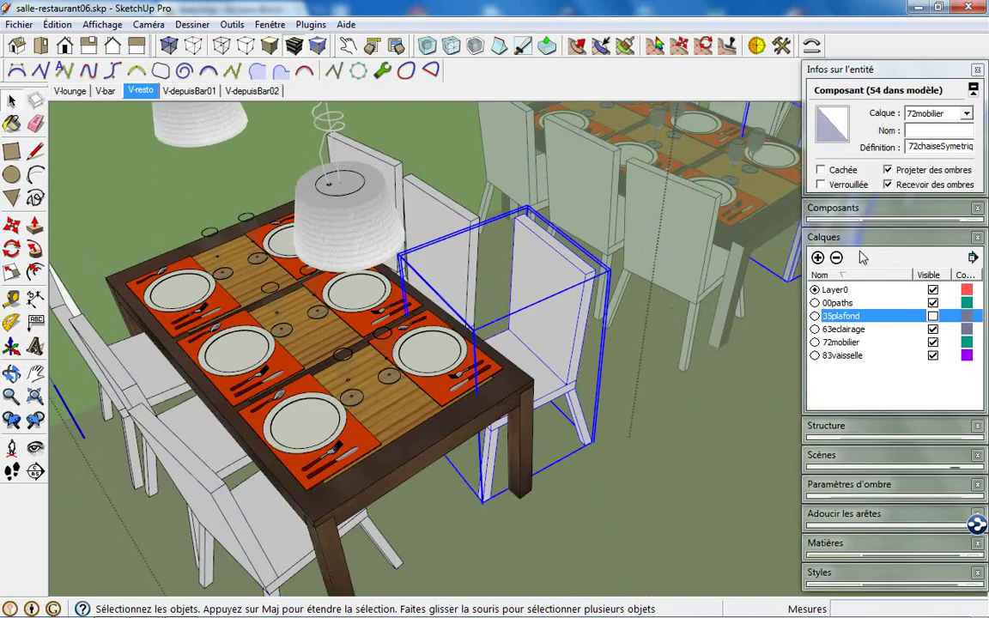
# - In Entity Info, append 2 to the chair's Définition name, making it 72chaiseSymetrique2
pyautogui.moveTo(938, 147); pyautogui.dragTo(987, 151)
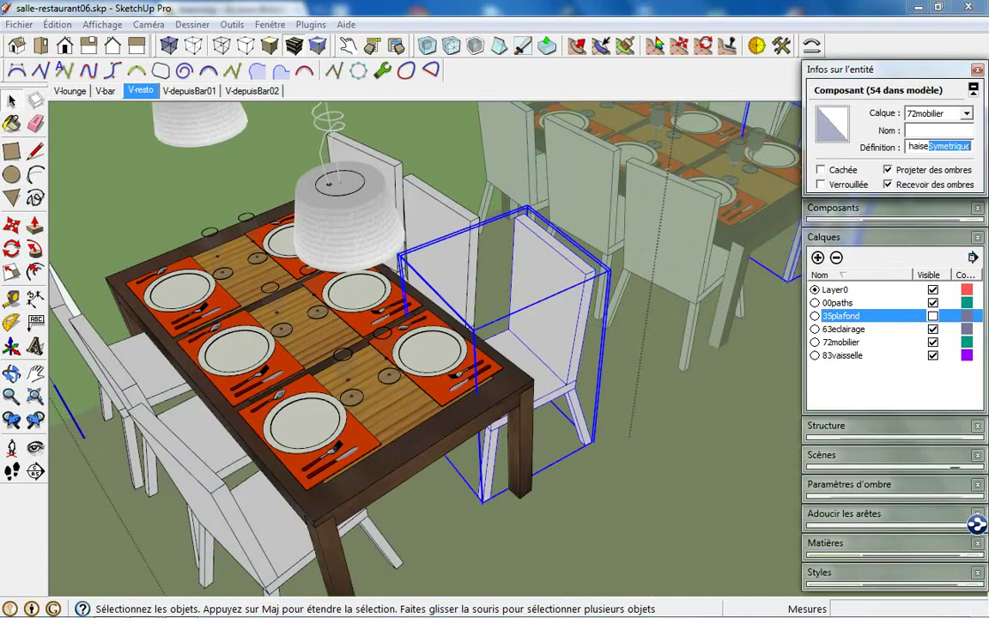
pyautogui.press('Return')
pyautogui.click(970, 148)
pyautogui.write('2')
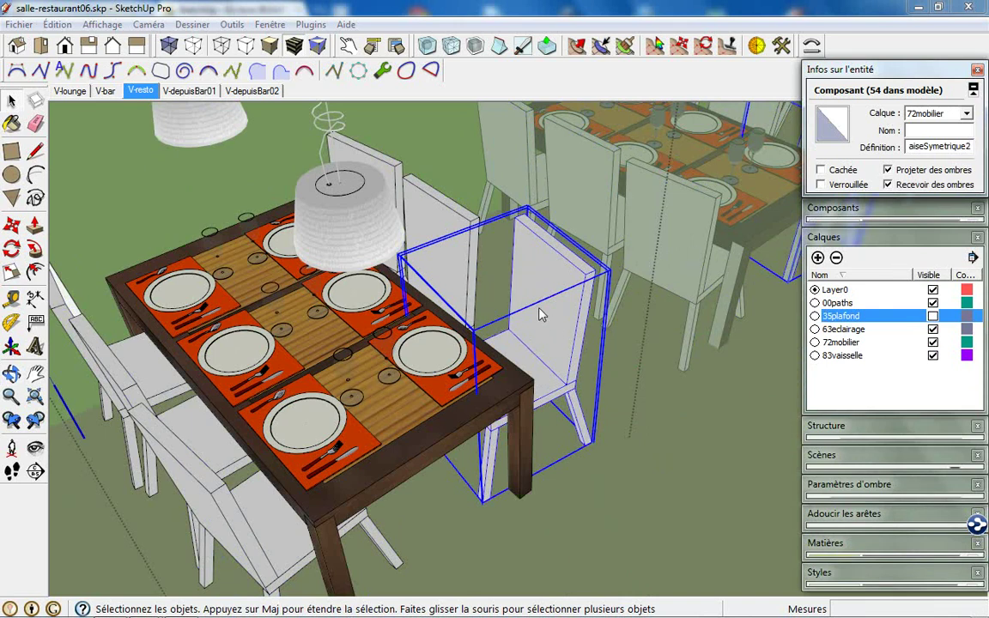
# - Save the chair component as 72chaiseSymetrique2.skp into Bibliothèques > 72-mobilier sam
pyautogui.rightClick(544, 261)
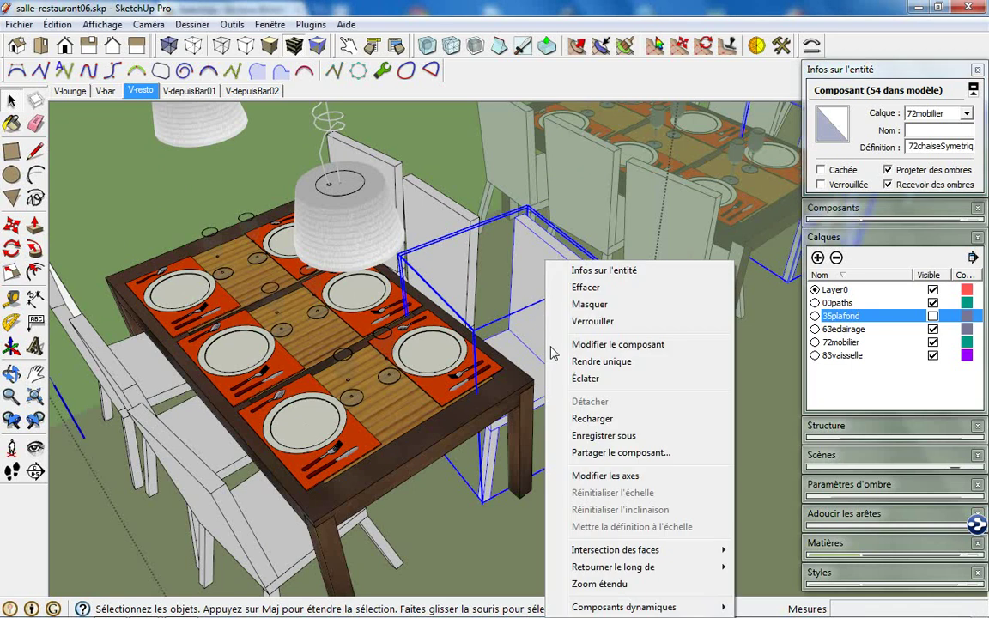
pyautogui.click(596, 436)
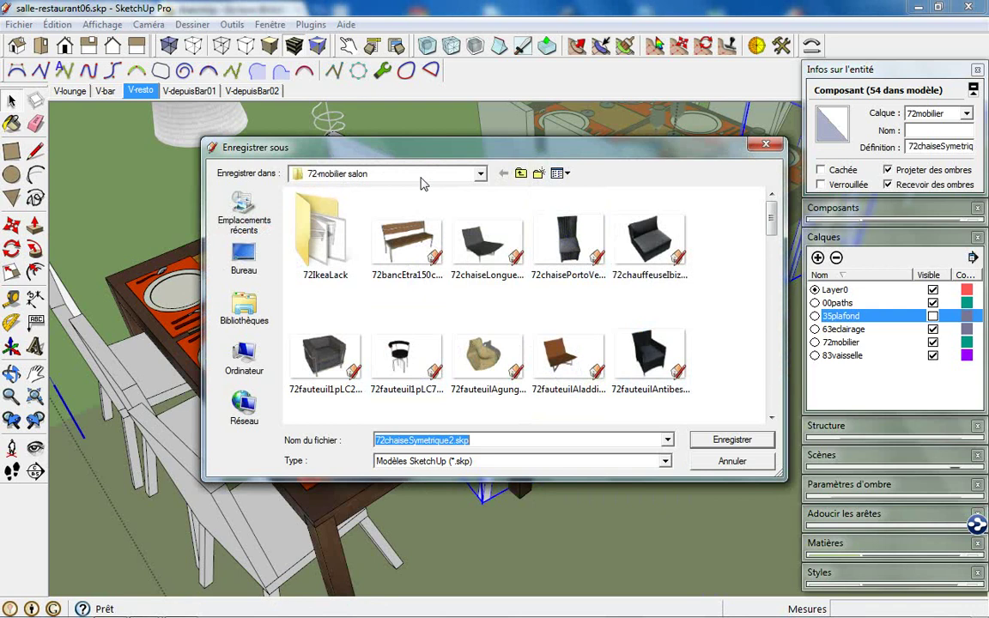
pyautogui.click(520, 175)
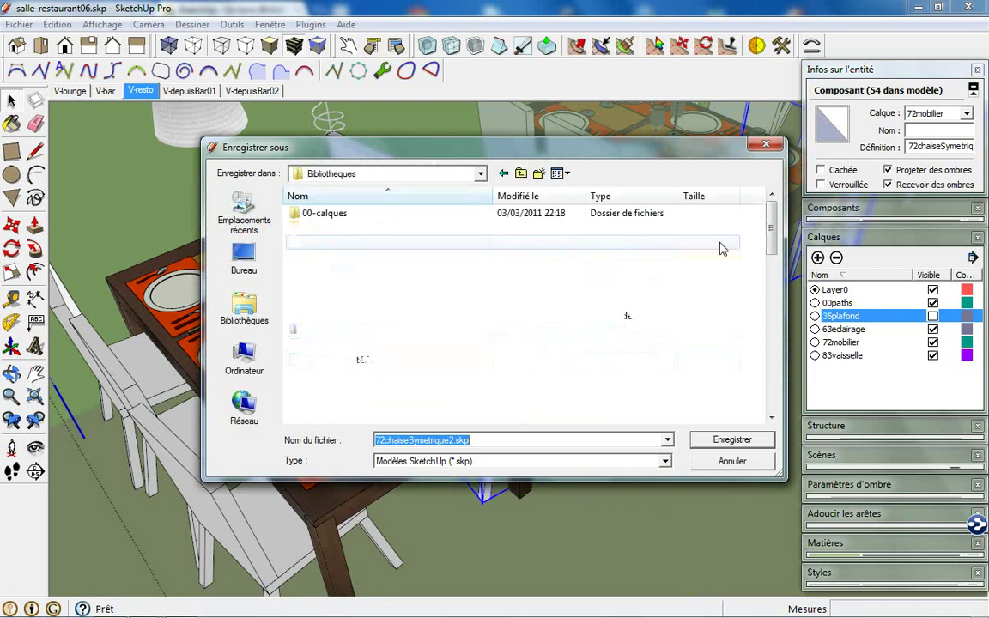
pyautogui.moveTo(771, 240); pyautogui.dragTo(774, 344)
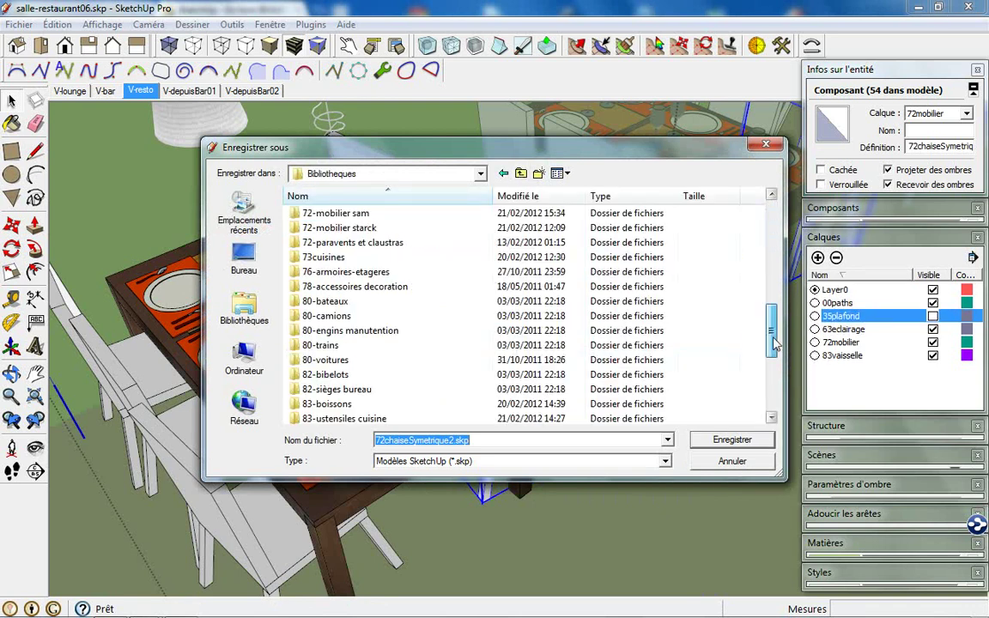
pyautogui.doubleClick(335, 242)
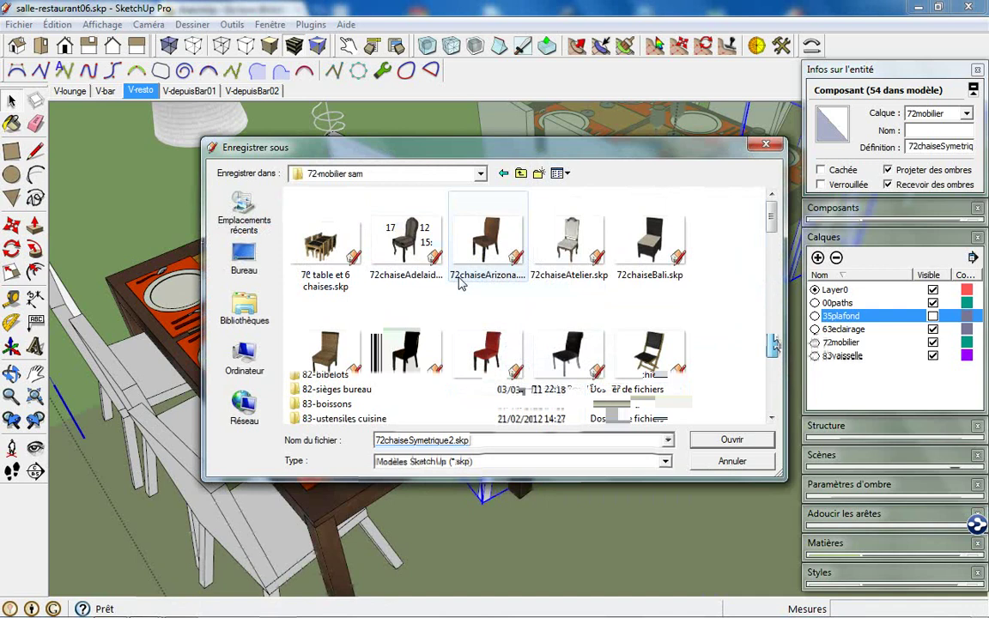
pyautogui.click(714, 439)
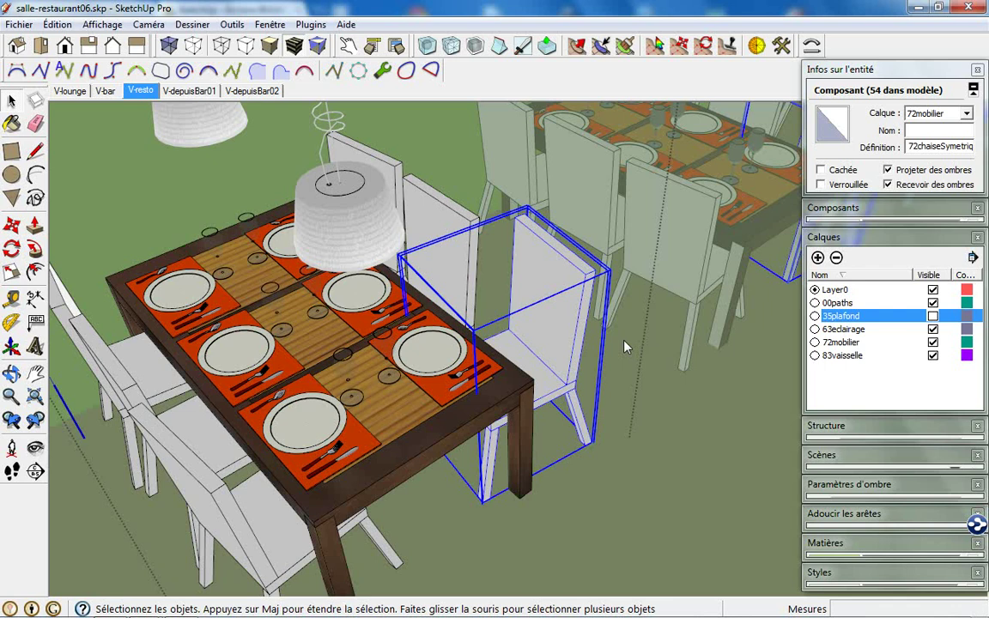
# - Reload the dining chair component from 72chaiseArizona.skp, swapping in the brown chair
pyautogui.rightClick(544, 322)
pyautogui.click(602, 427)
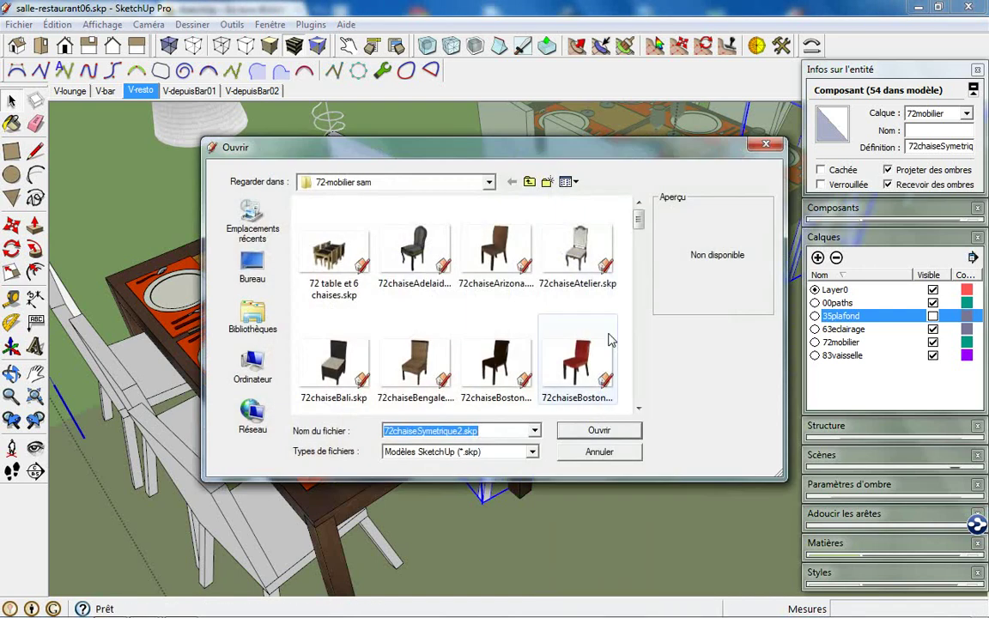
pyautogui.click(498, 249)
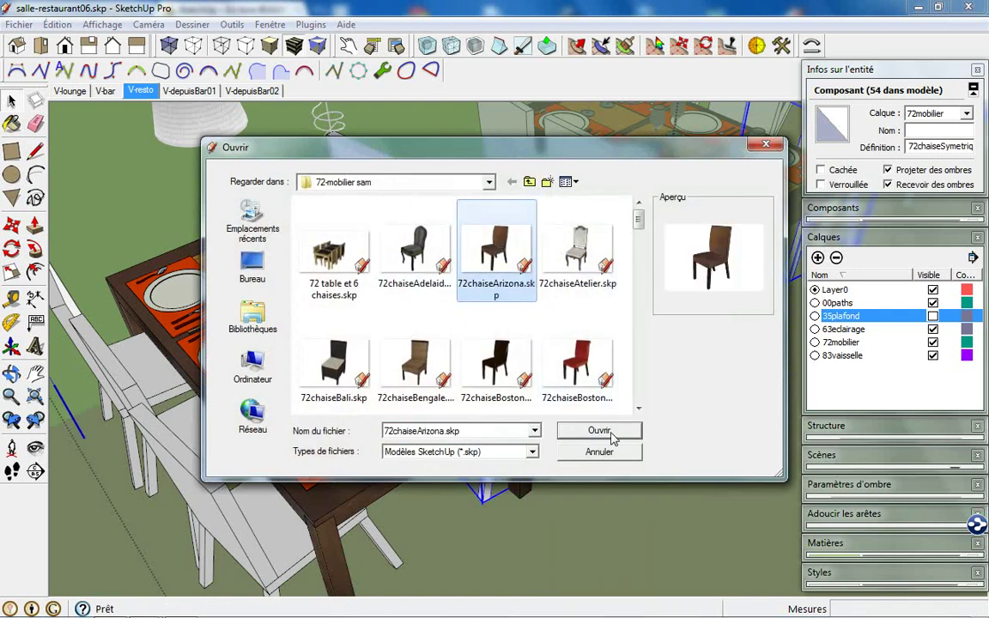
pyautogui.click(600, 432)
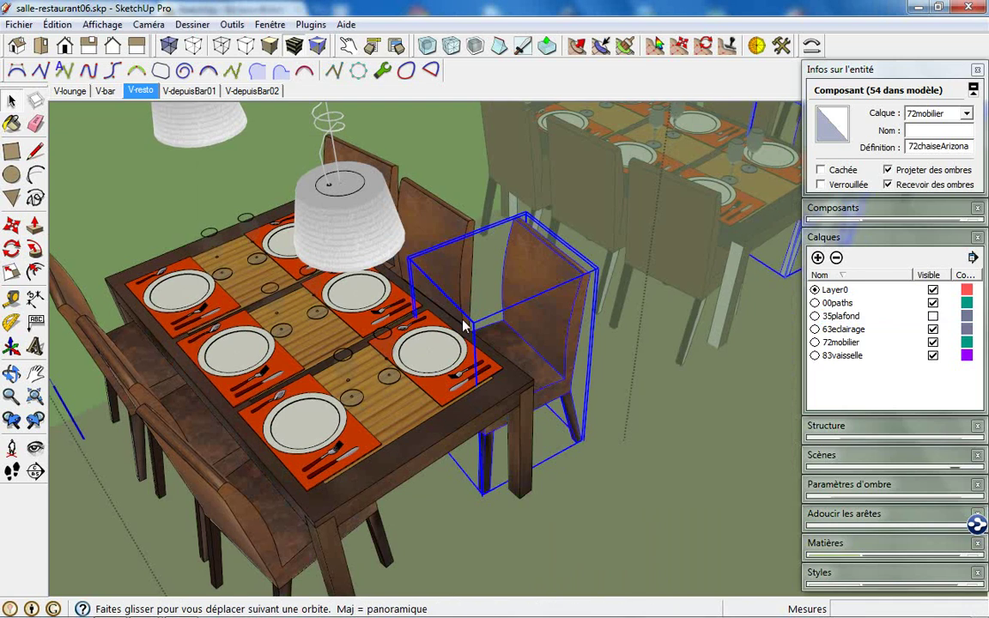
# - Orbit out over the restaurant and start reloading the chair from another file
pyautogui.moveTo(606, 438); pyautogui.dragTo(447, 344, button='middle')
pyautogui.scroll(-4, 424, 313)
pyautogui.scroll(-3, 423, 314)
pyautogui.moveTo(423, 309)
pyautogui.mouseDown(button='middle')
pyautogui.moveTo(339, 387)
pyautogui.moveTo(386, 343)
pyautogui.moveTo(472, 309)
pyautogui.moveTo(439, 261)
pyautogui.mouseUp(button='middle')
pyautogui.scroll(4, 386, 344)
pyautogui.rightClick(440, 261)
pyautogui.click(506, 419)
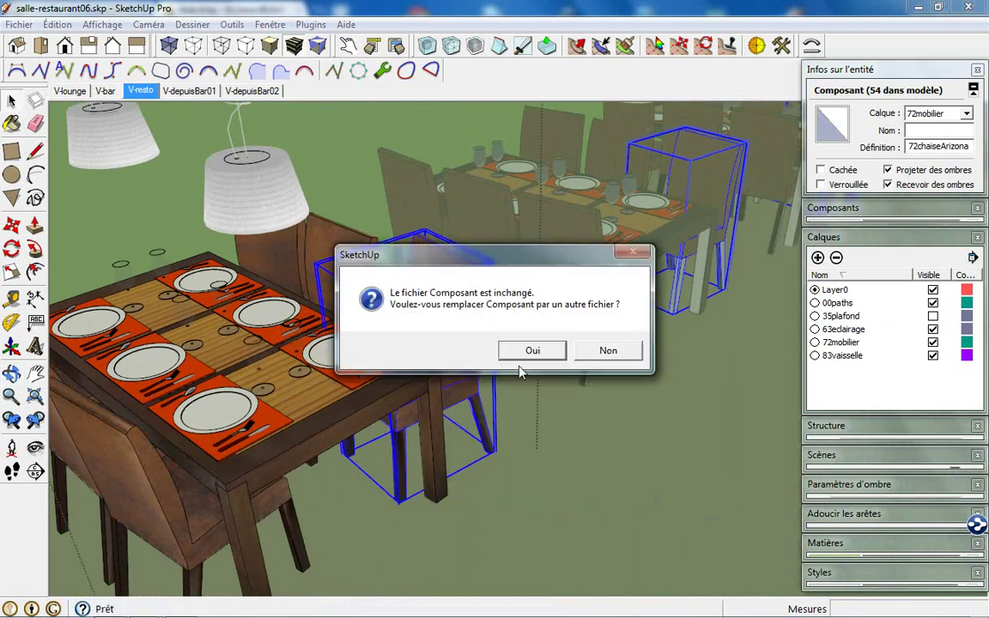
# - Replace the Arizona chairs with the 72chaiseGustavia chair file
pyautogui.click(473, 335)
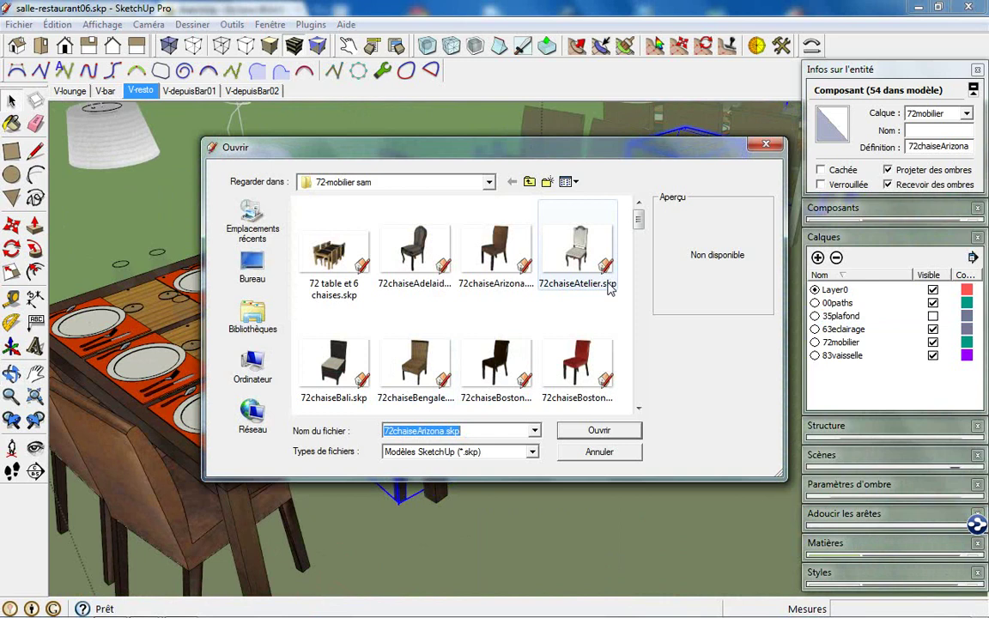
pyautogui.moveTo(638, 219); pyautogui.dragTo(638, 259)
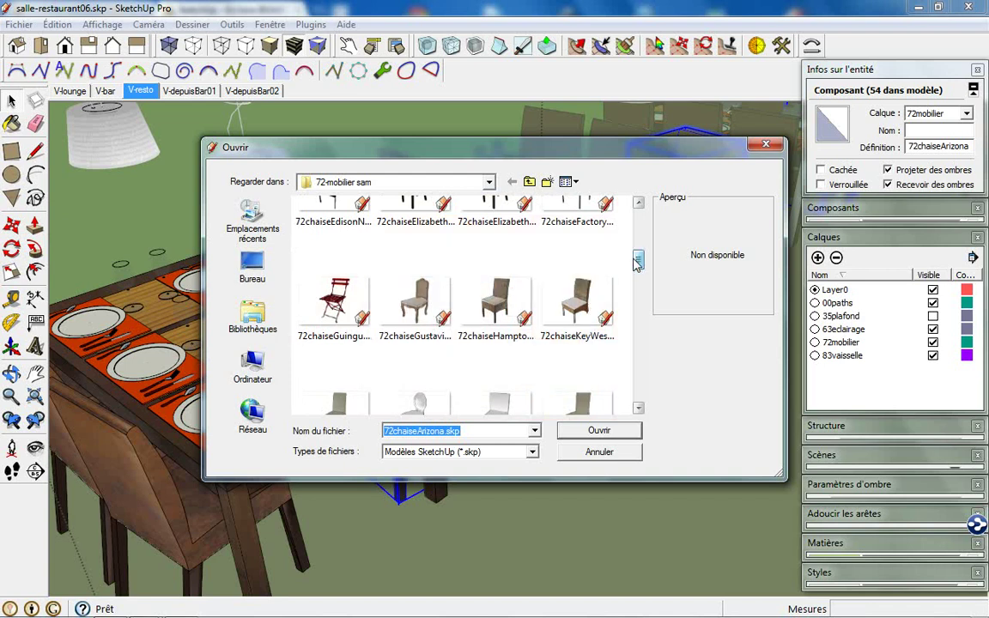
pyautogui.click(392, 278)
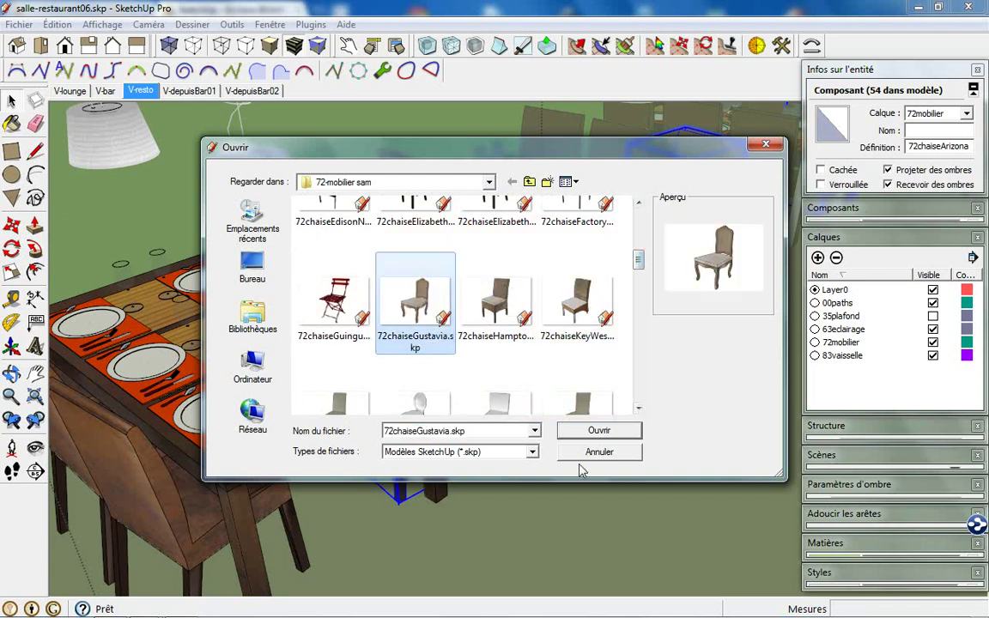
pyautogui.click(599, 434)
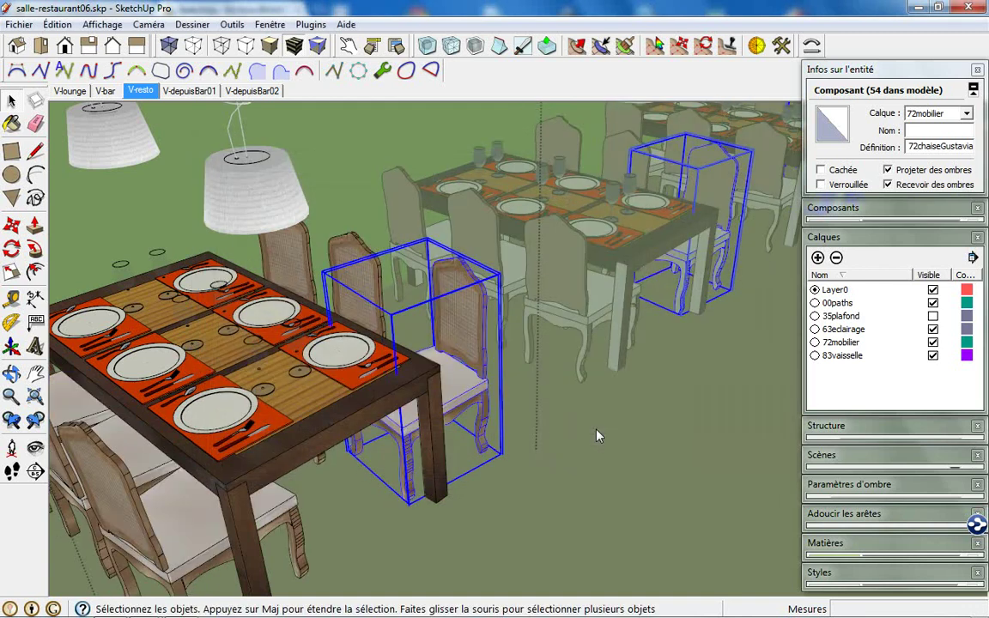
# - Orbit around the tables and deselect the two dining chairs
pyautogui.moveTo(413, 408)
pyautogui.mouseDown(button='middle')
pyautogui.moveTo(414, 362)
pyautogui.moveTo(583, 462)
pyautogui.moveTo(415, 552)
pyautogui.moveTo(459, 512)
pyautogui.moveTo(410, 397)
pyautogui.mouseUp(button='middle')
pyautogui.scroll(-2, 528, 407)
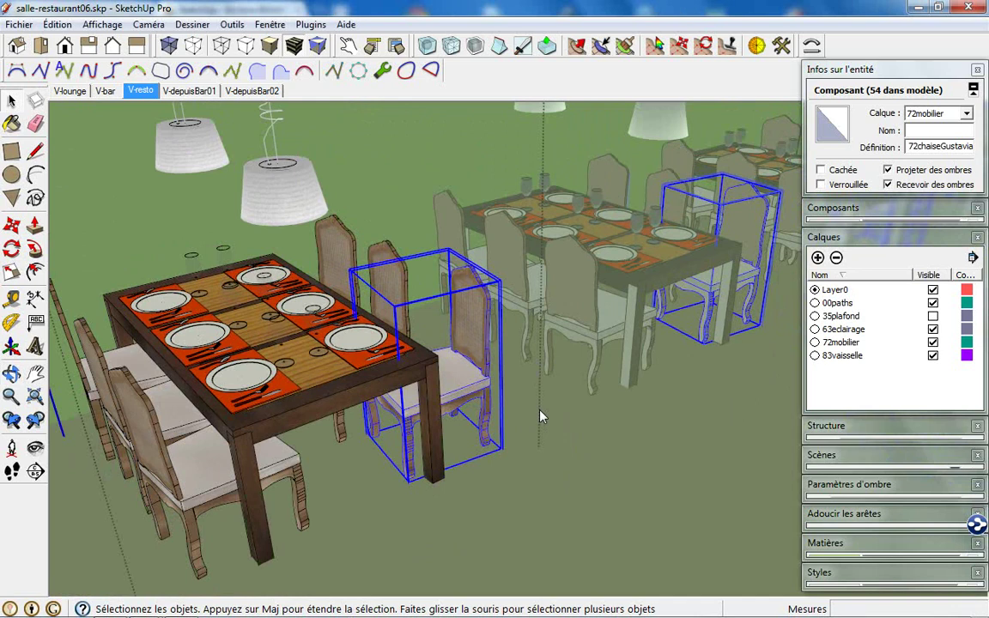
pyautogui.click(562, 398)
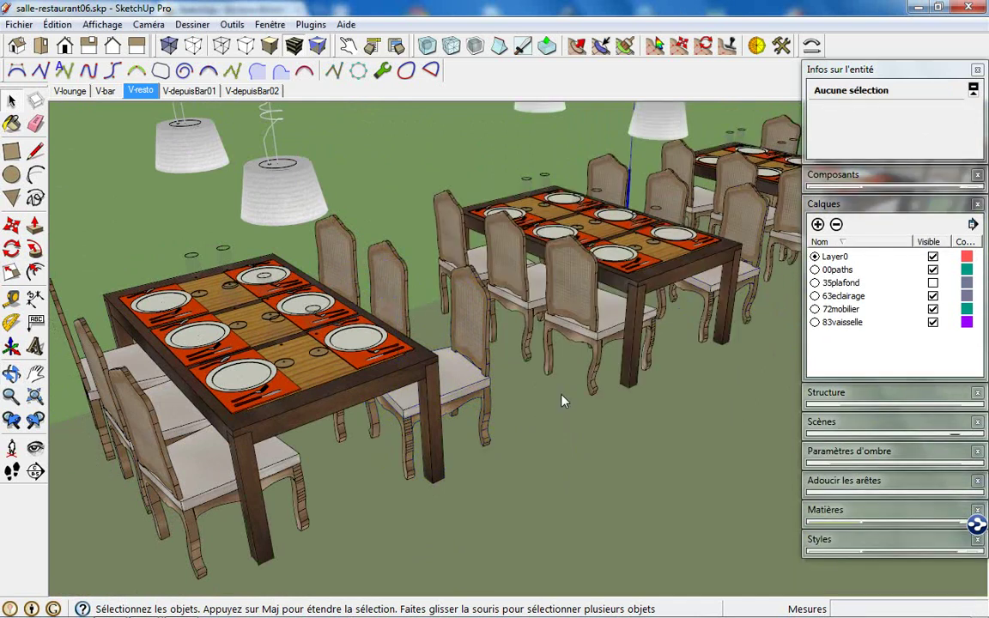
# - Orbit the view, collapse Calques and expand Composants to list the in-model components
pyautogui.moveTo(544, 360); pyautogui.dragTo(595, 374, button='middle')
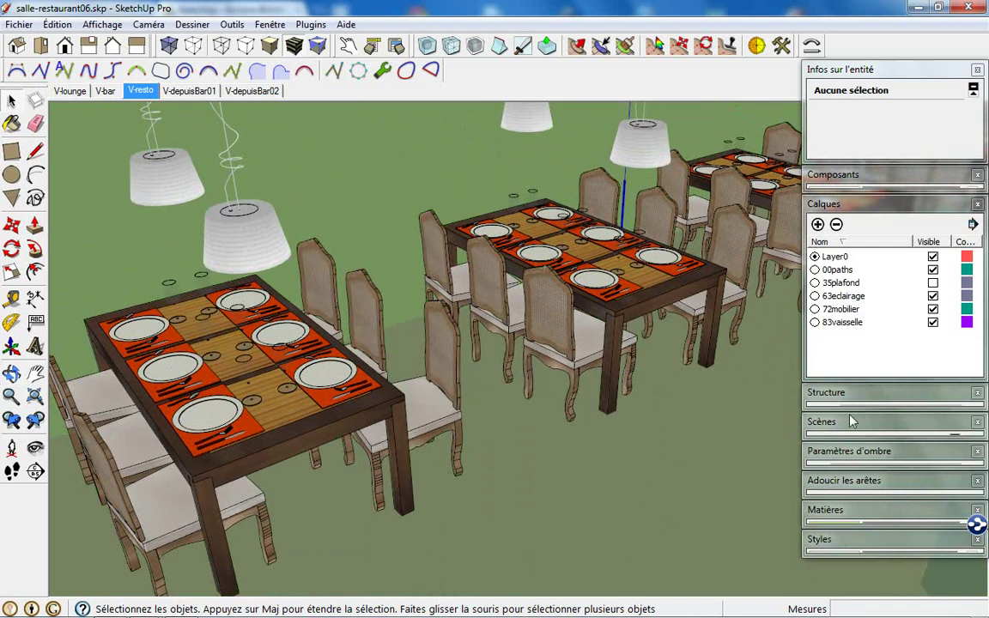
pyautogui.click(856, 206)
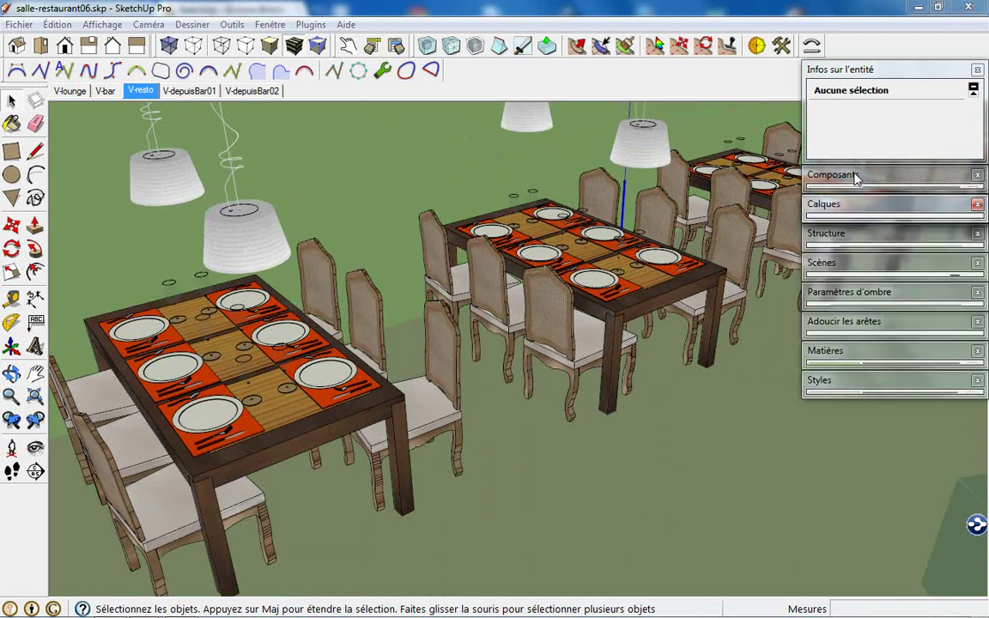
pyautogui.click(856, 176)
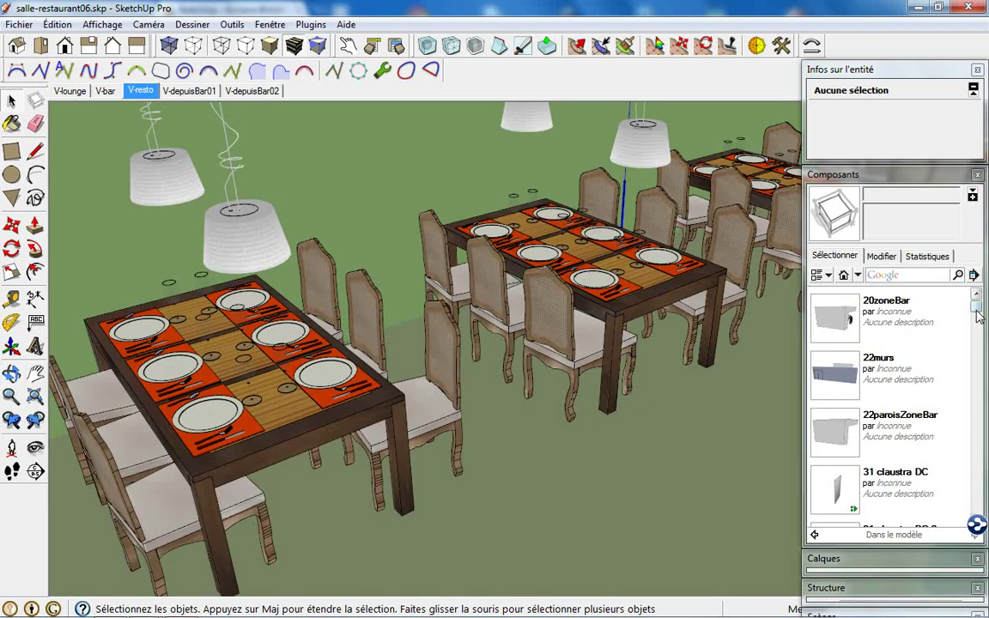
pyautogui.click(979, 342)
pyautogui.moveTo(979, 340); pyautogui.dragTo(979, 319)
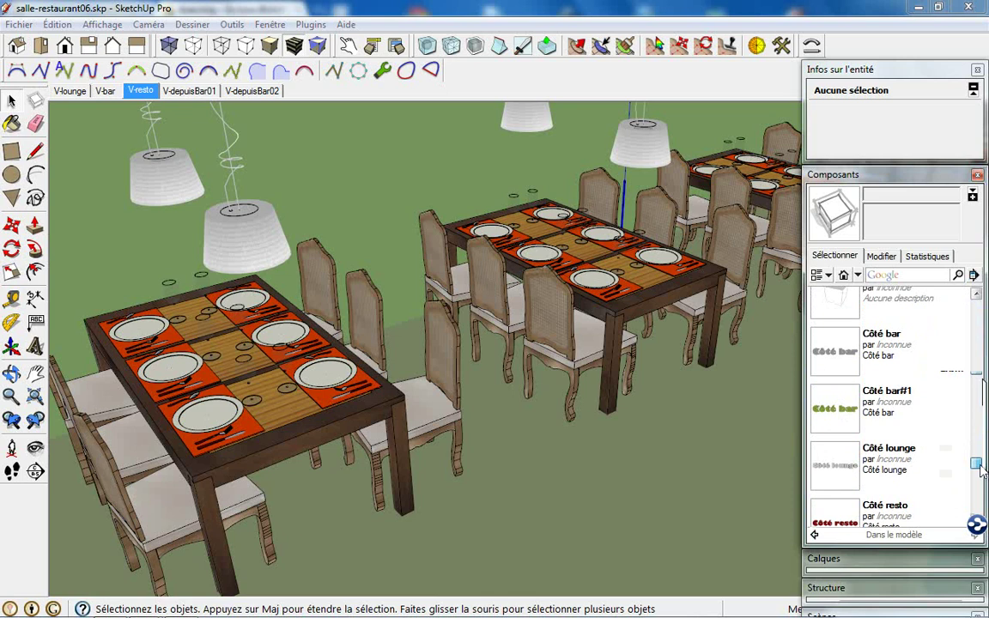
# - In Composants, browse Bibliothèques > 72-mobilier sam and pick the 72chaiseSymetrique chair
pyautogui.click(857, 275)
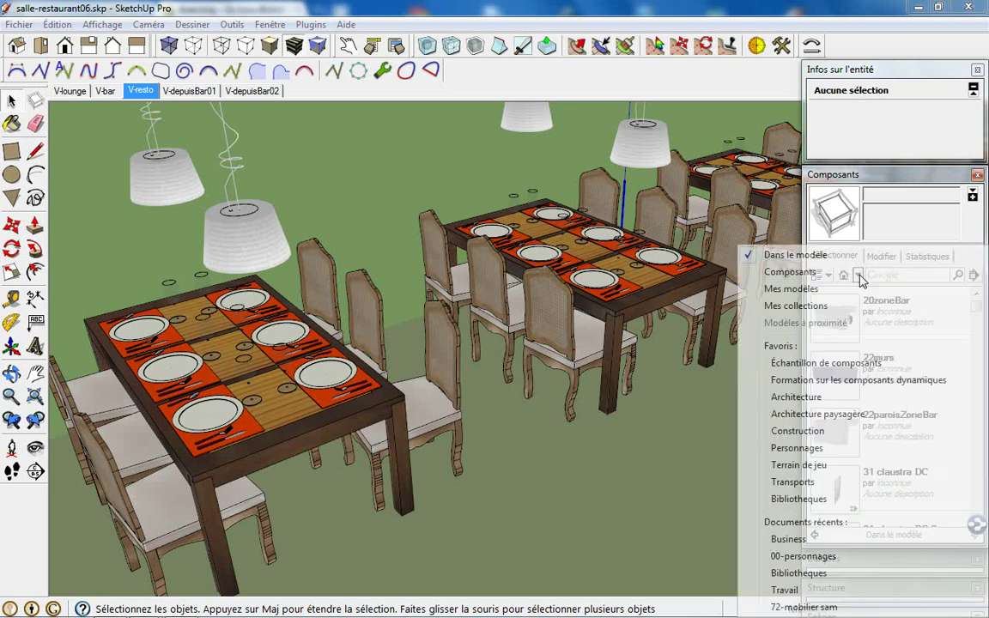
pyautogui.click(798, 499)
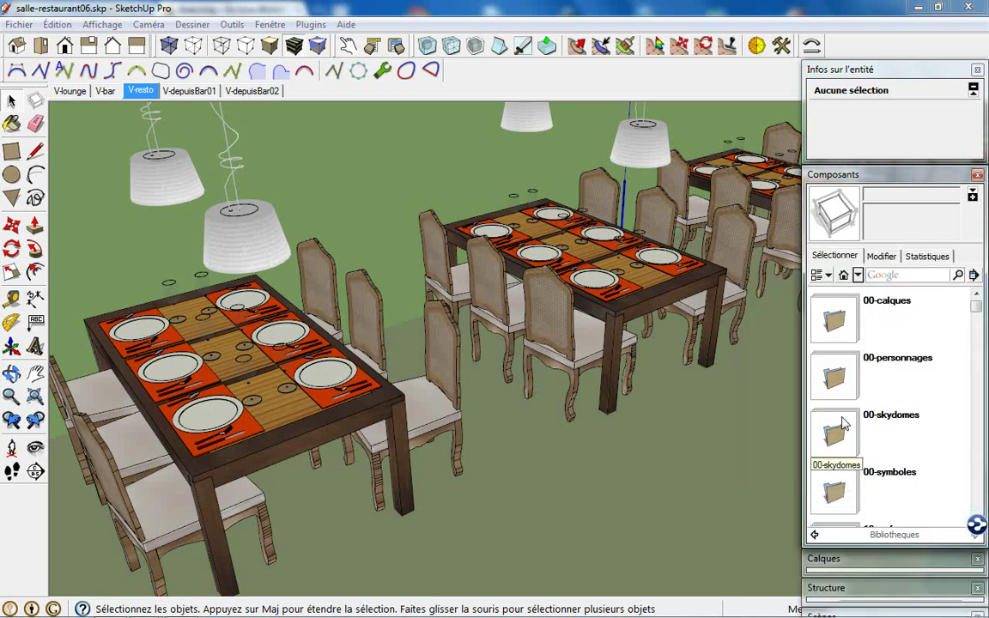
pyautogui.moveTo(977, 306); pyautogui.dragTo(979, 394)
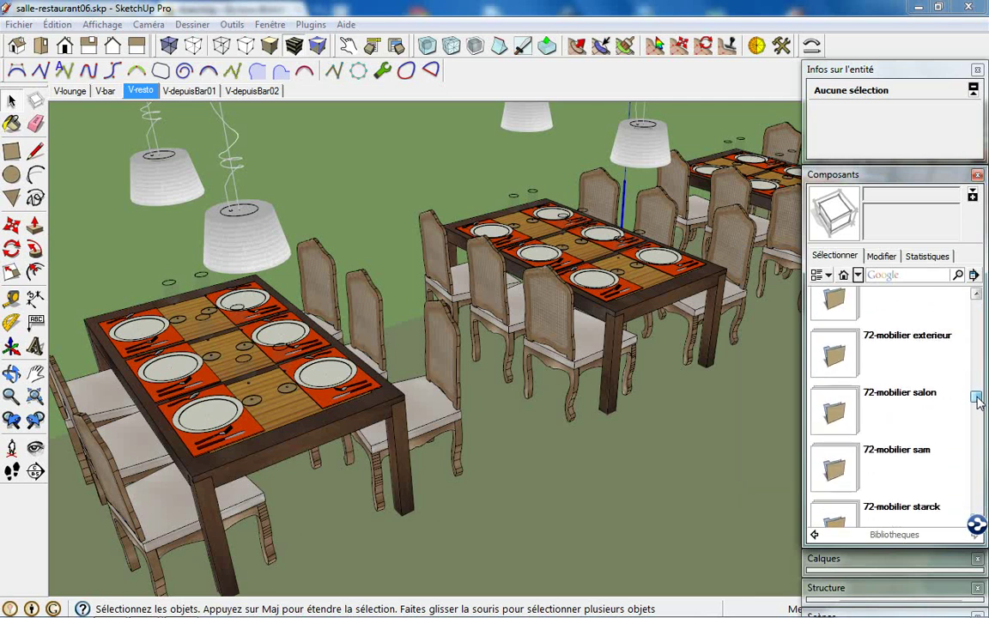
pyautogui.moveTo(979, 395); pyautogui.dragTo(977, 429)
pyautogui.click(846, 431)
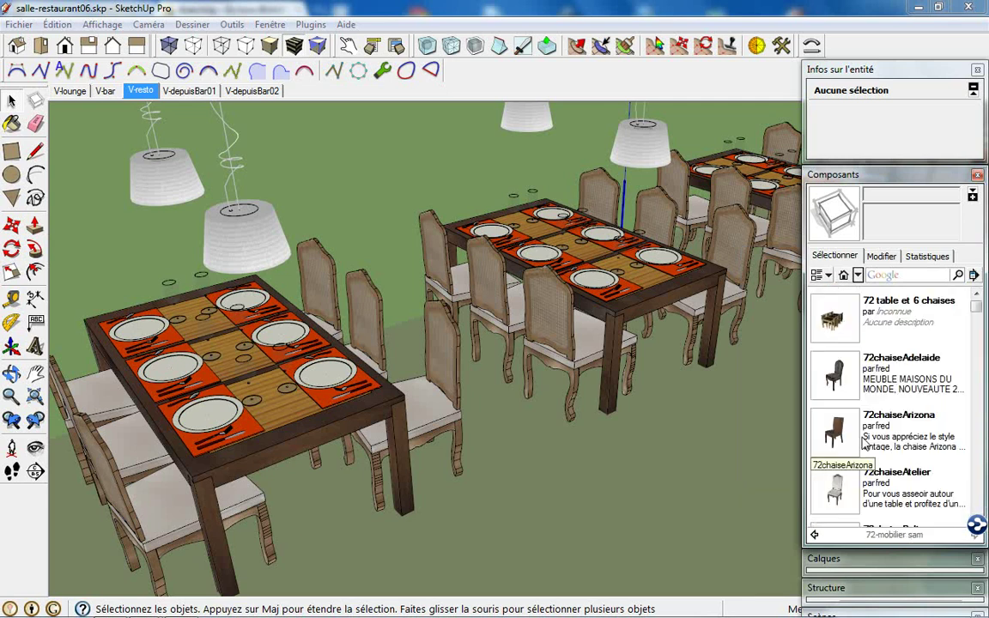
pyautogui.moveTo(977, 297); pyautogui.dragTo(982, 429)
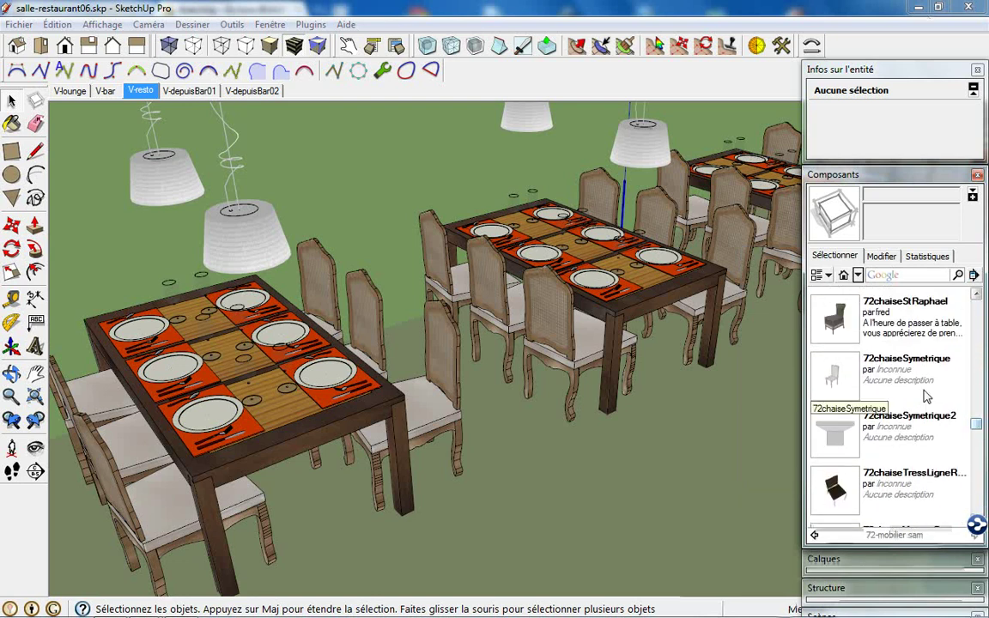
pyautogui.click(837, 380)
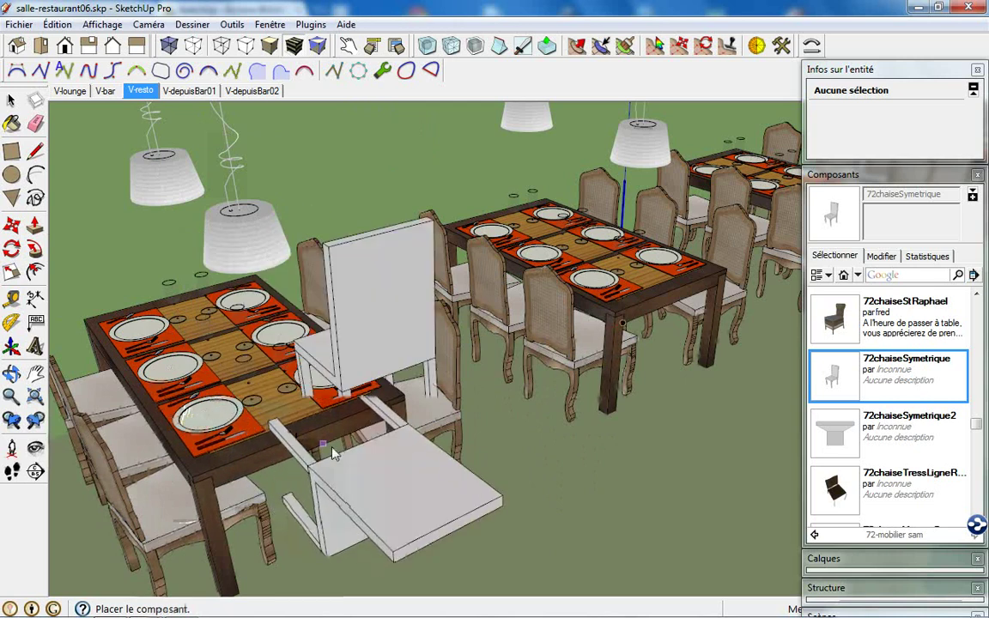
# - Cancel the chair placement, orbit slightly, and switch to the V-depuisBar01 scene
pyautogui.click(334, 453)
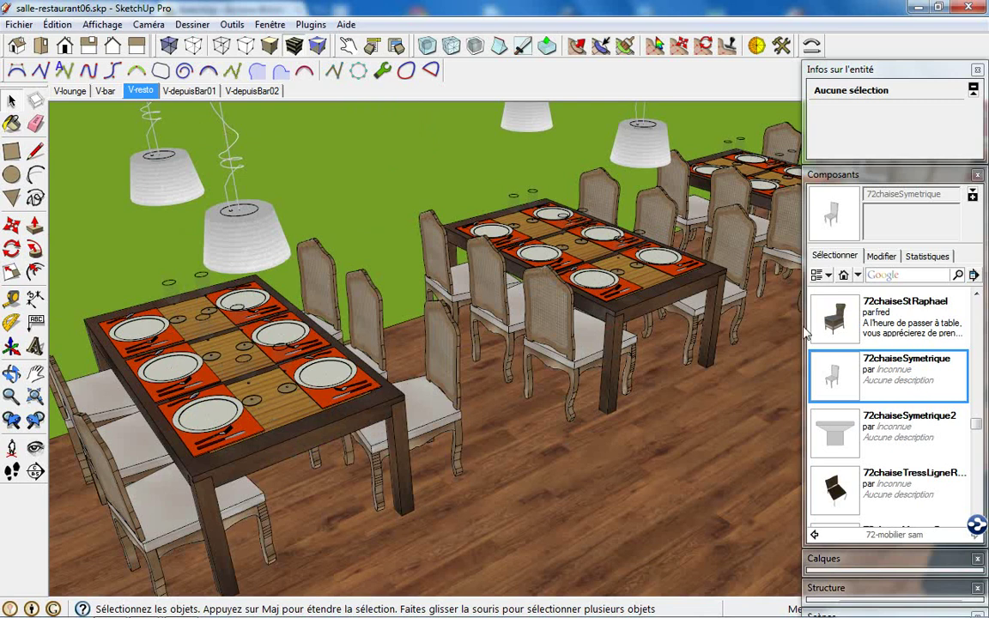
pyautogui.click(835, 376)
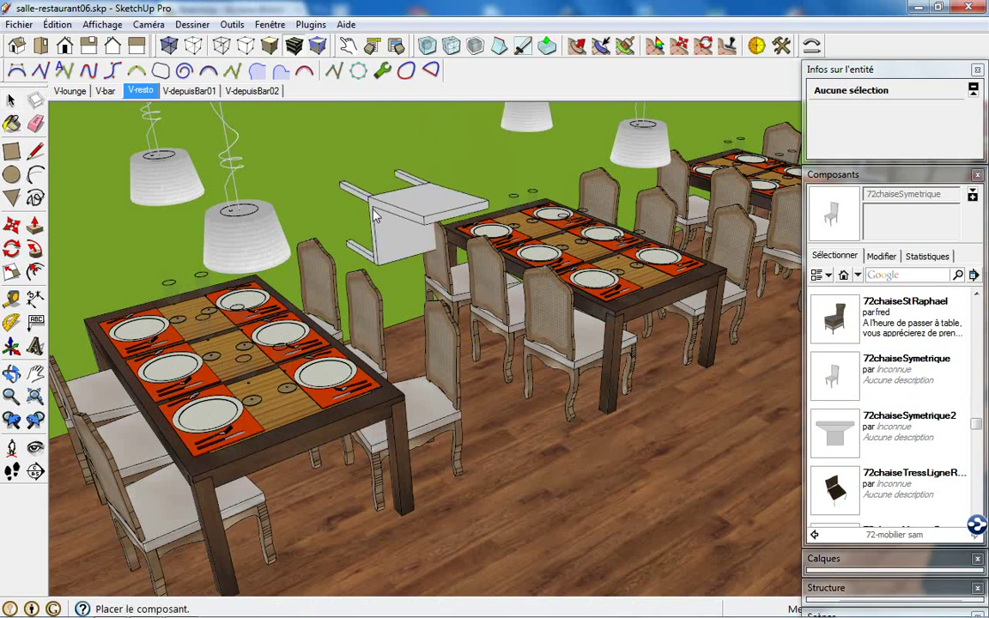
pyautogui.moveTo(403, 204); pyautogui.dragTo(348, 159, button='middle')
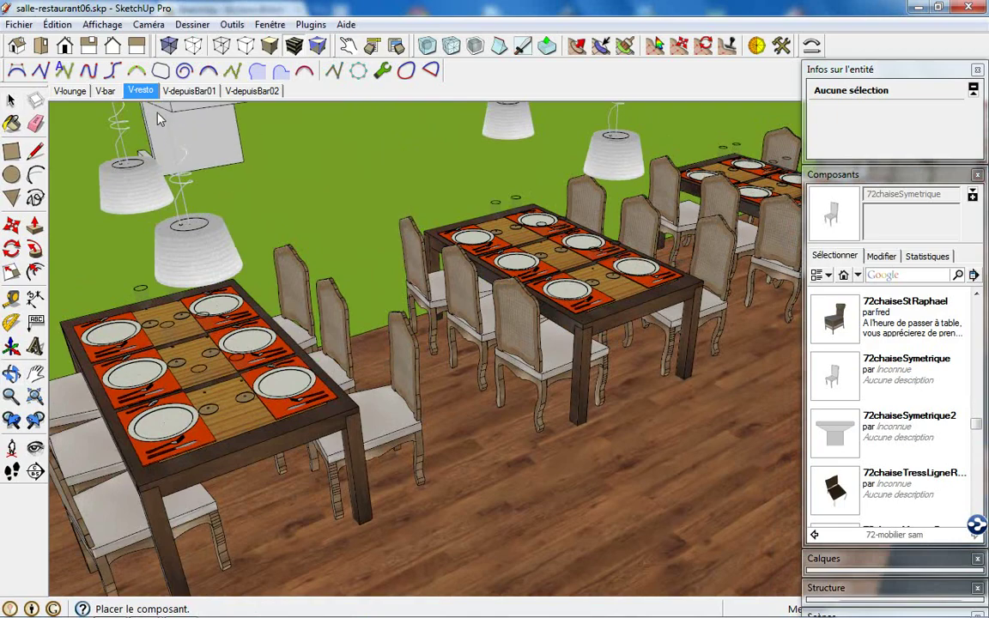
pyautogui.click(187, 91)
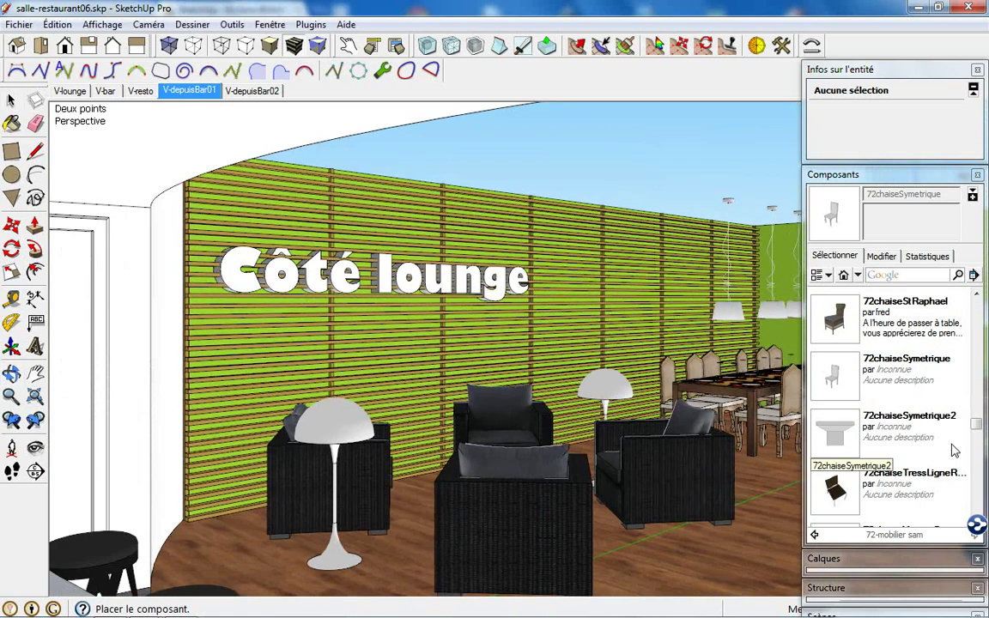
# - Make the 35plafond ceiling layer visible in Calques
pyautogui.click(869, 176)
pyautogui.click(860, 205)
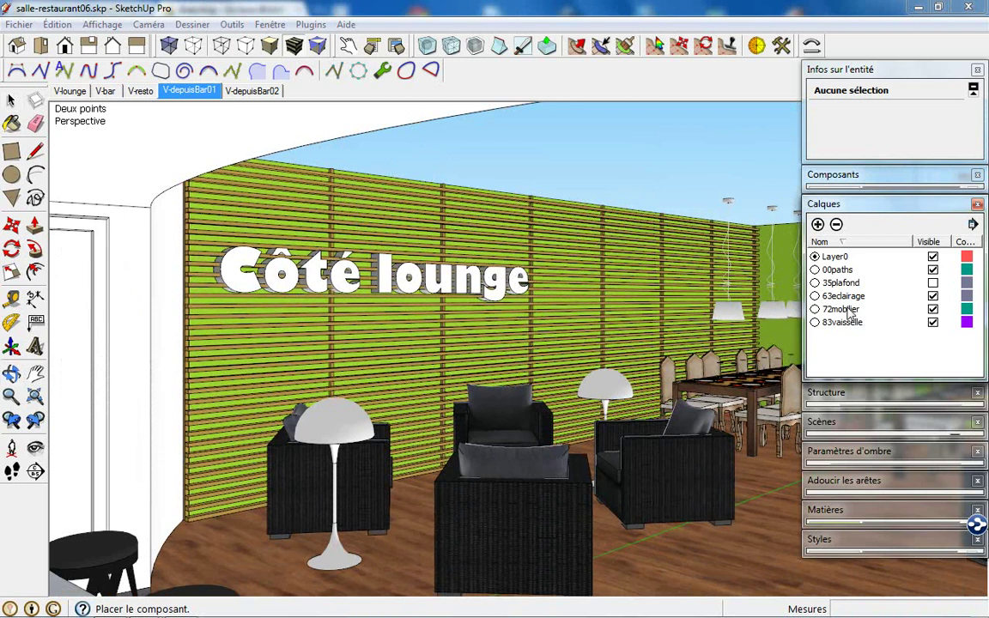
pyautogui.click(933, 283)
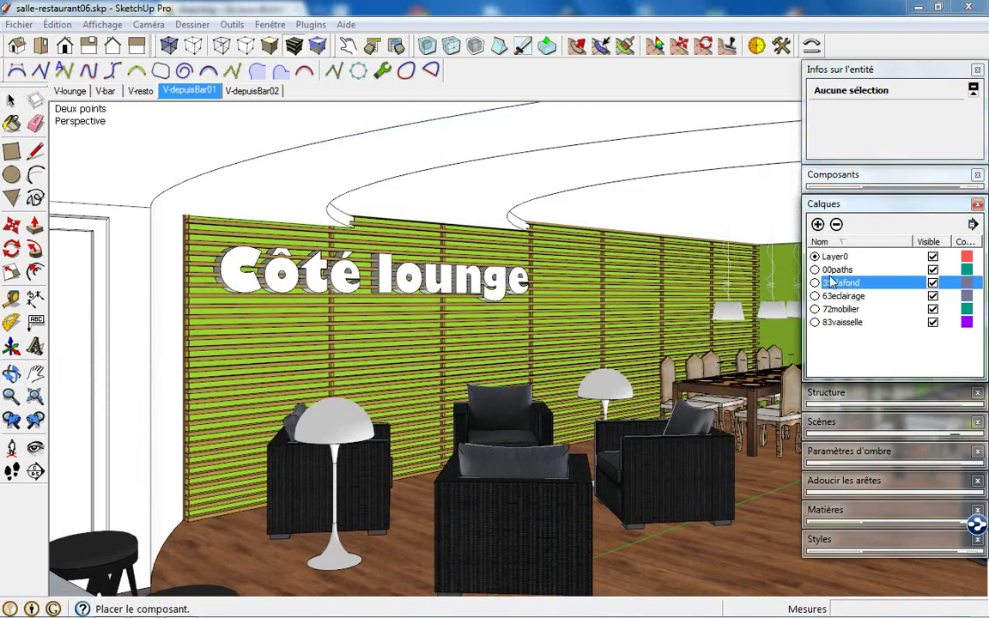
# - Place a 72chaiseSymetrique chair from Composants near the top of the lounge wall
pyautogui.click(863, 175)
pyautogui.moveTo(977, 306)
pyautogui.mouseDown()
pyautogui.moveTo(977, 453)
pyautogui.moveTo(976, 421)
pyautogui.mouseUp()
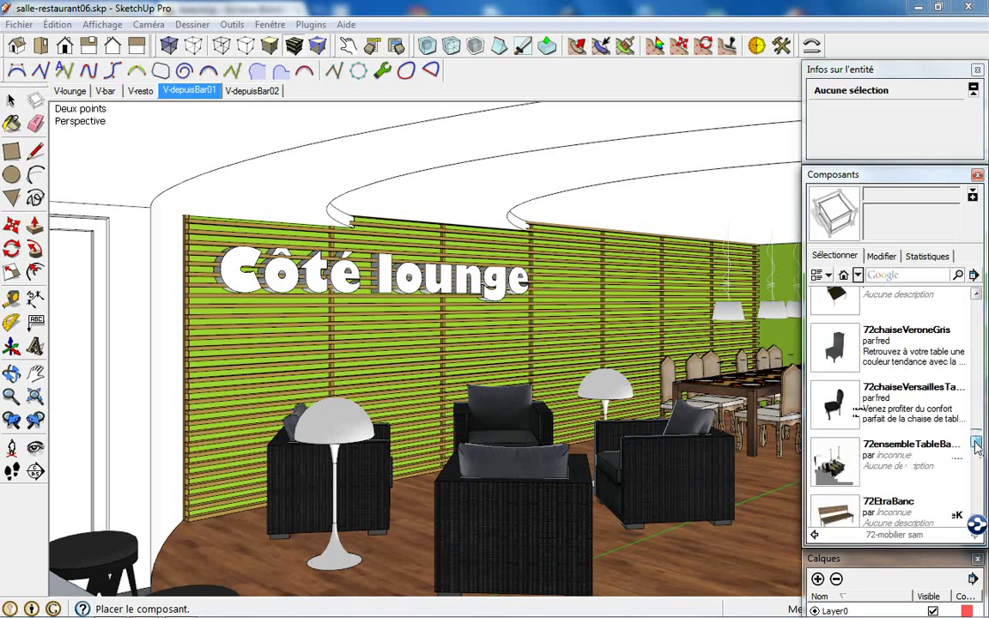
pyautogui.click(837, 434)
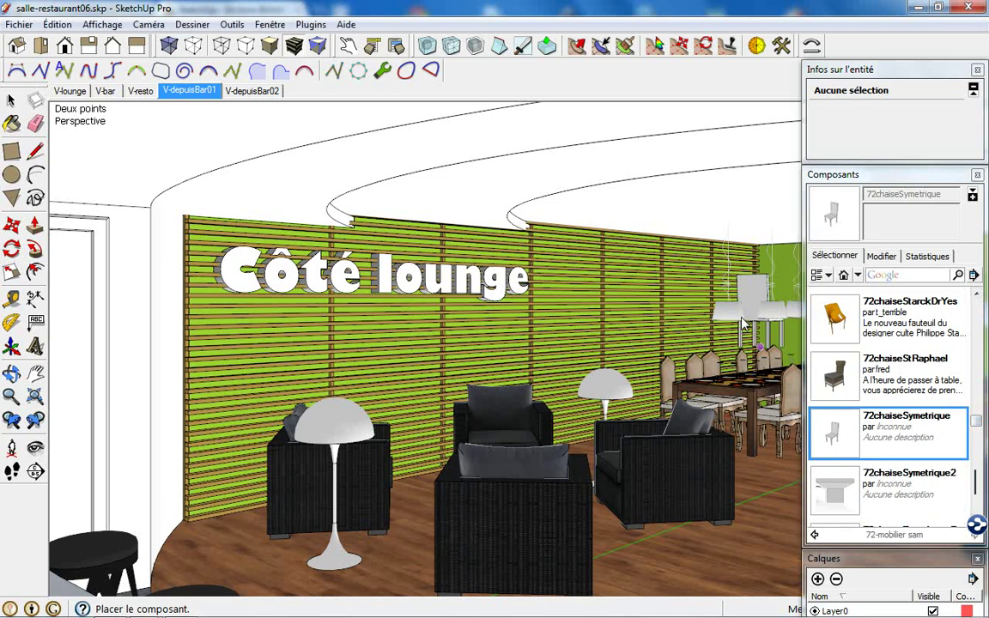
pyautogui.click(674, 221)
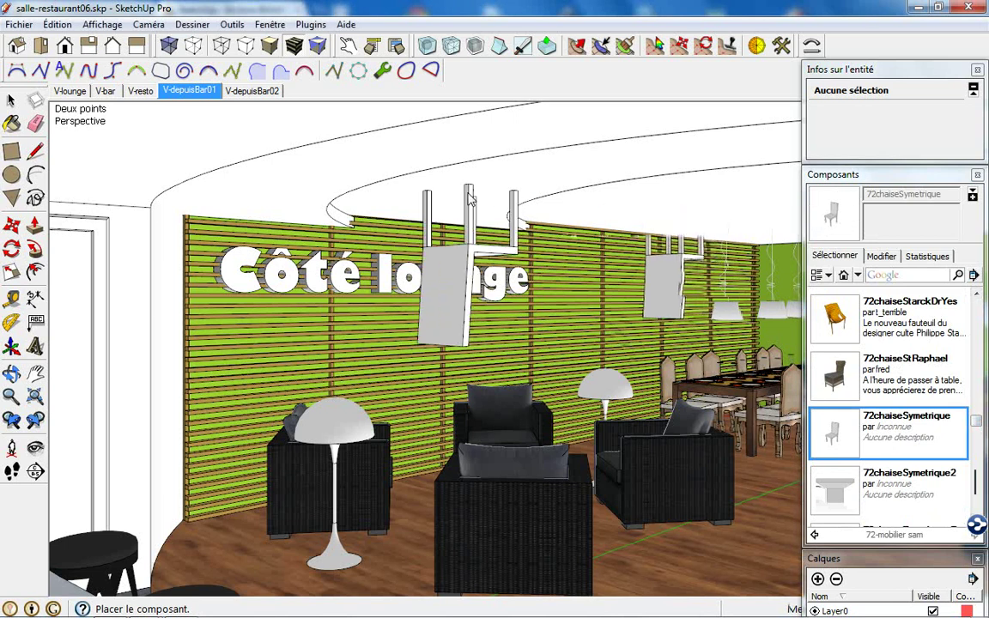
# - Undo the misplaced chair, zoom in, and turn on Affichage > Géométrie cachée
pyautogui.hotkey('ctrl', 'z')
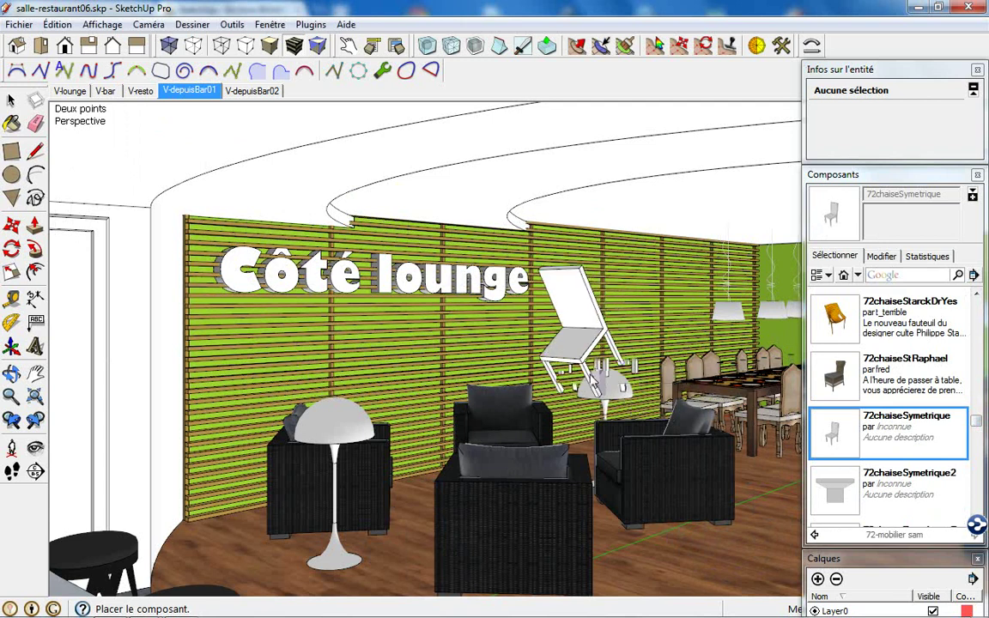
pyautogui.scroll(3, 612, 391)
pyautogui.scroll(4, 611, 391)
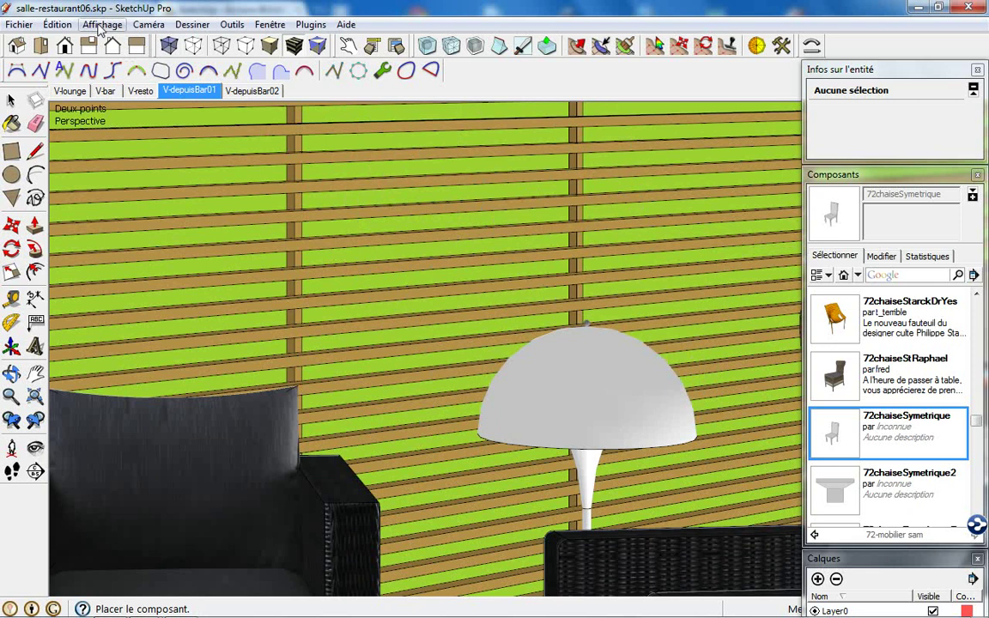
pyautogui.click(101, 28)
pyautogui.click(114, 81)
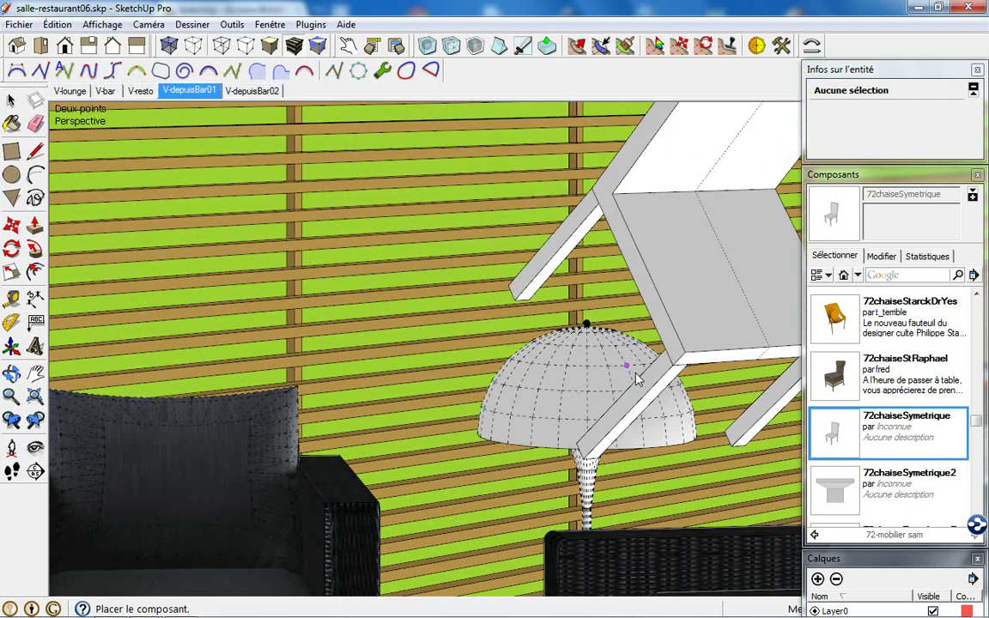
# - Zoom in and out, cancel chair placement, and orbit toward the dining table
pyautogui.scroll(2, 630, 371)
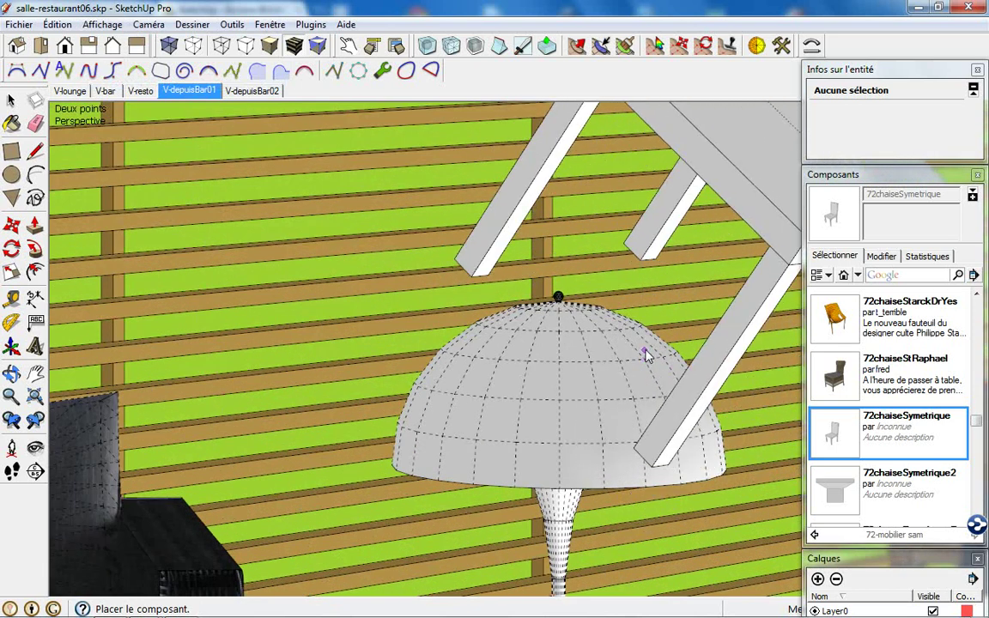
pyautogui.scroll(2, 644, 352)
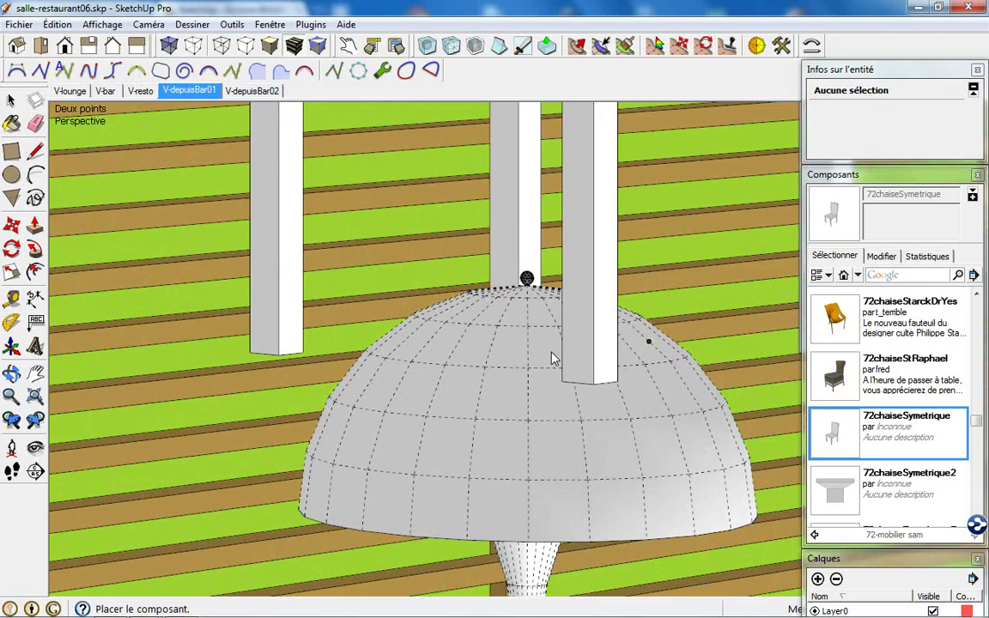
pyautogui.scroll(-3, 550, 361)
pyautogui.scroll(-2, 540, 356)
pyautogui.scroll(-1, 515, 344)
pyautogui.press('Escape')
pyautogui.moveTo(357, 312)
pyautogui.mouseDown(button='middle')
pyautogui.moveTo(410, 326)
pyautogui.moveTo(356, 316)
pyautogui.moveTo(279, 335)
pyautogui.mouseUp(button='middle')
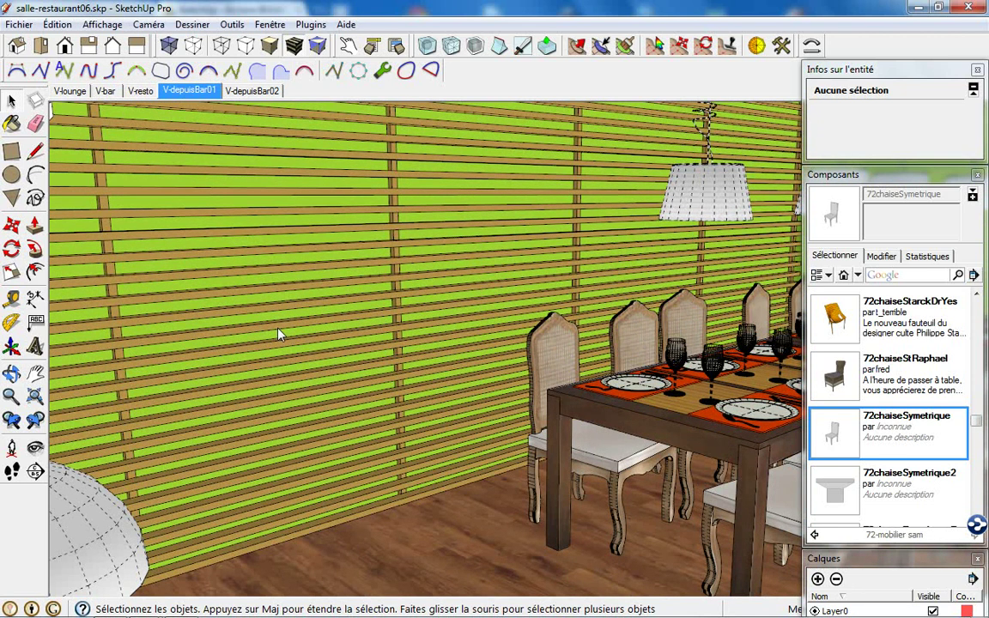
# - Collapse the Composants and Calques panels and expand the Structure outliner panel
pyautogui.click(868, 176)
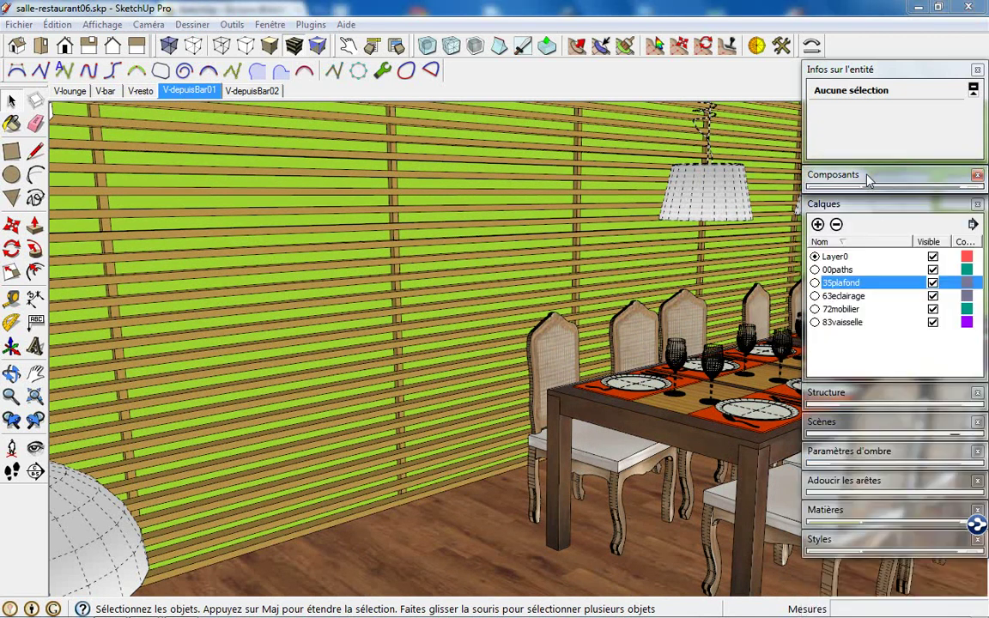
pyautogui.click(844, 206)
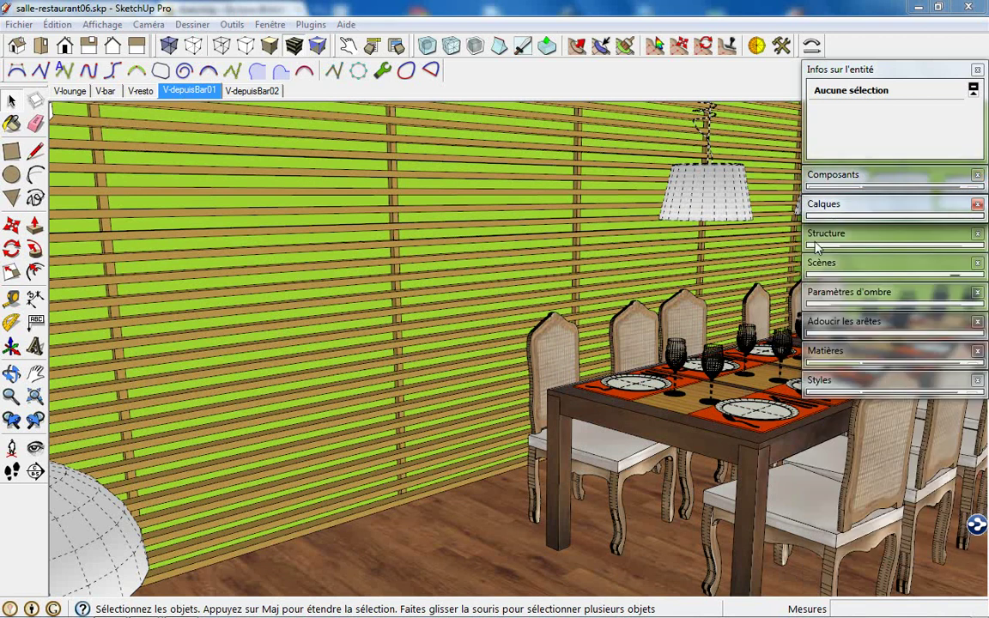
pyautogui.click(877, 240)
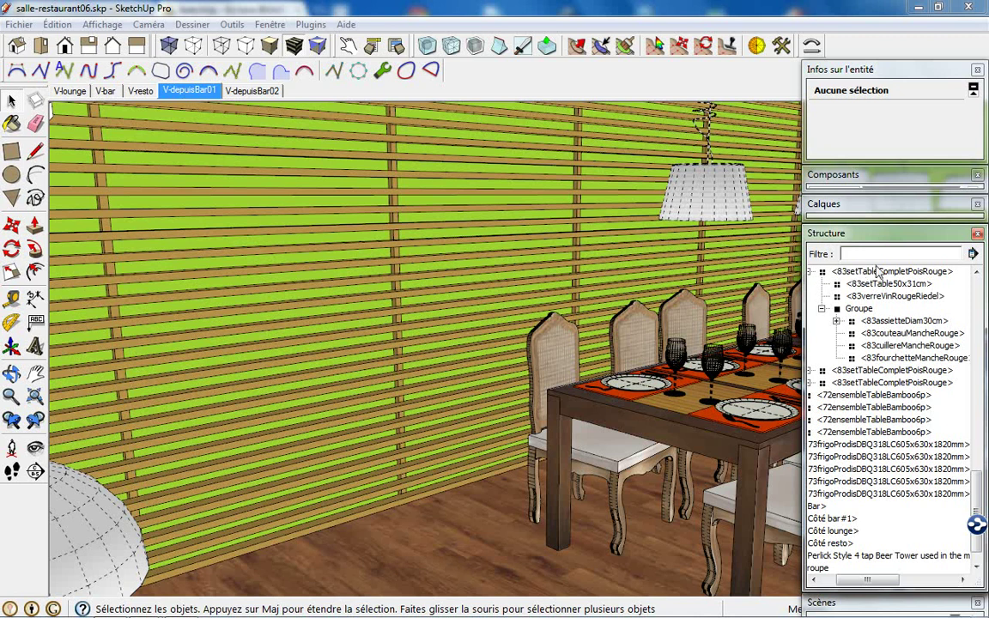
# - Collapse the whole outline, then expand 72zoneLounge, its first lounge set and fourth armchair
pyautogui.click(974, 255)
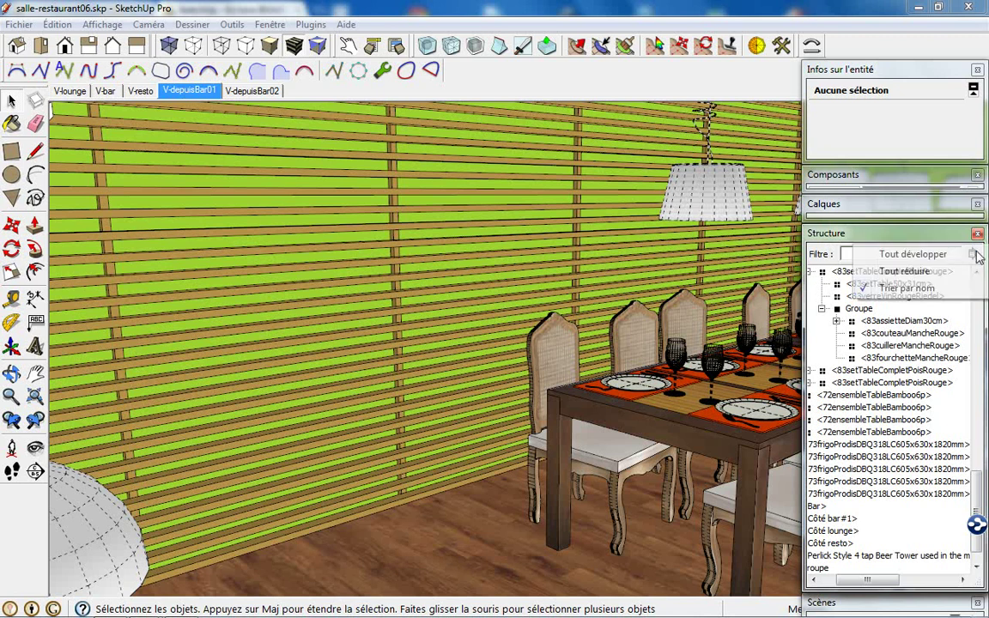
pyautogui.click(898, 272)
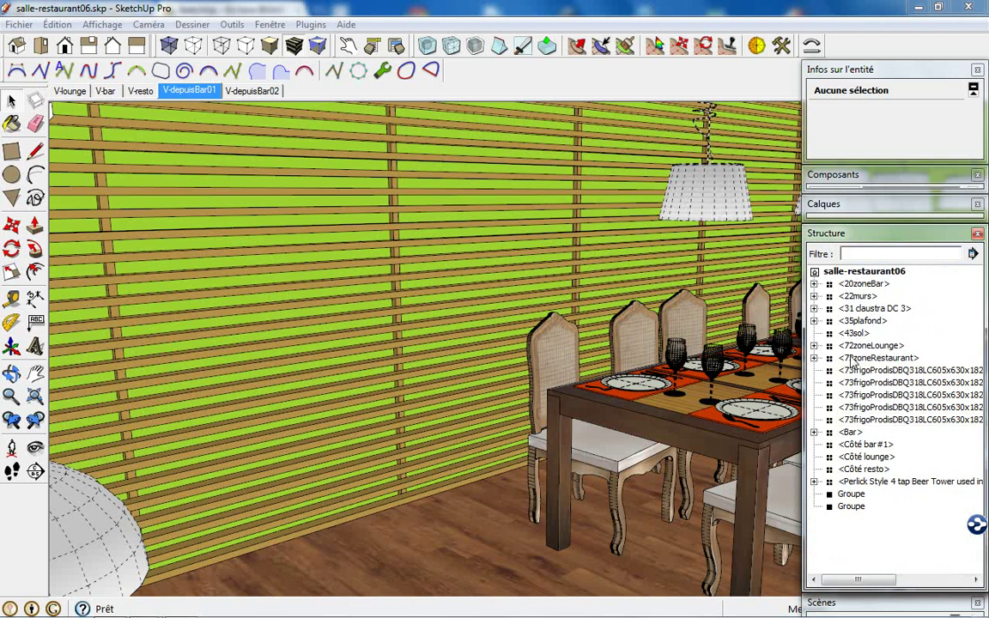
pyautogui.click(815, 347)
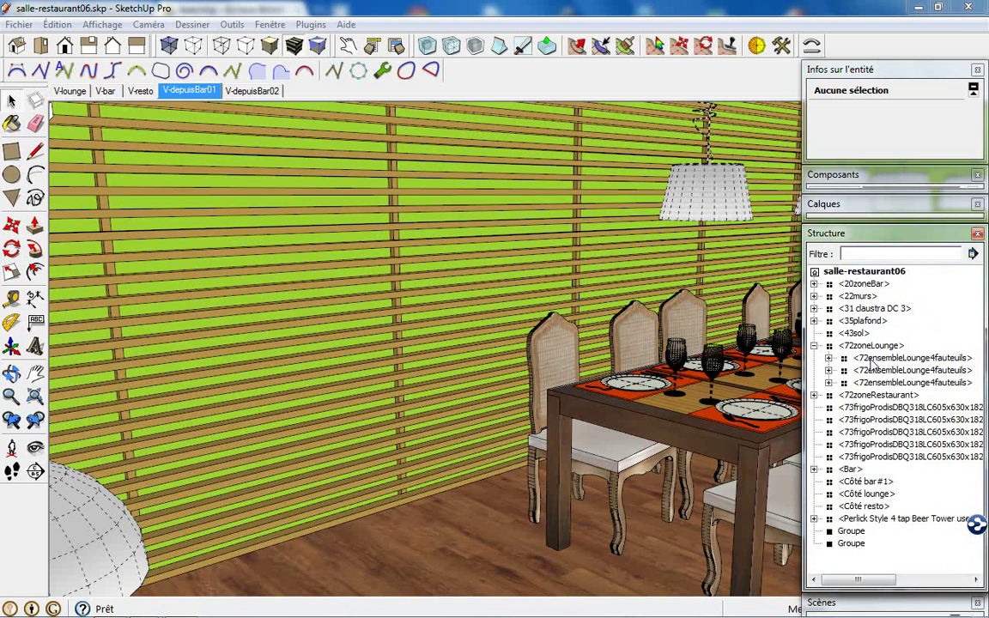
pyautogui.click(829, 359)
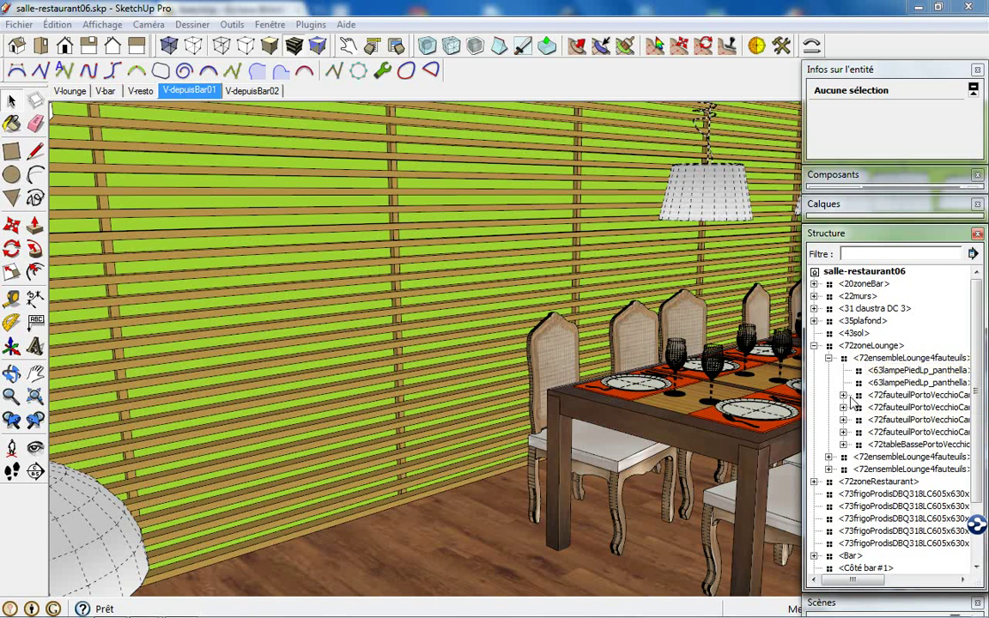
pyautogui.click(844, 433)
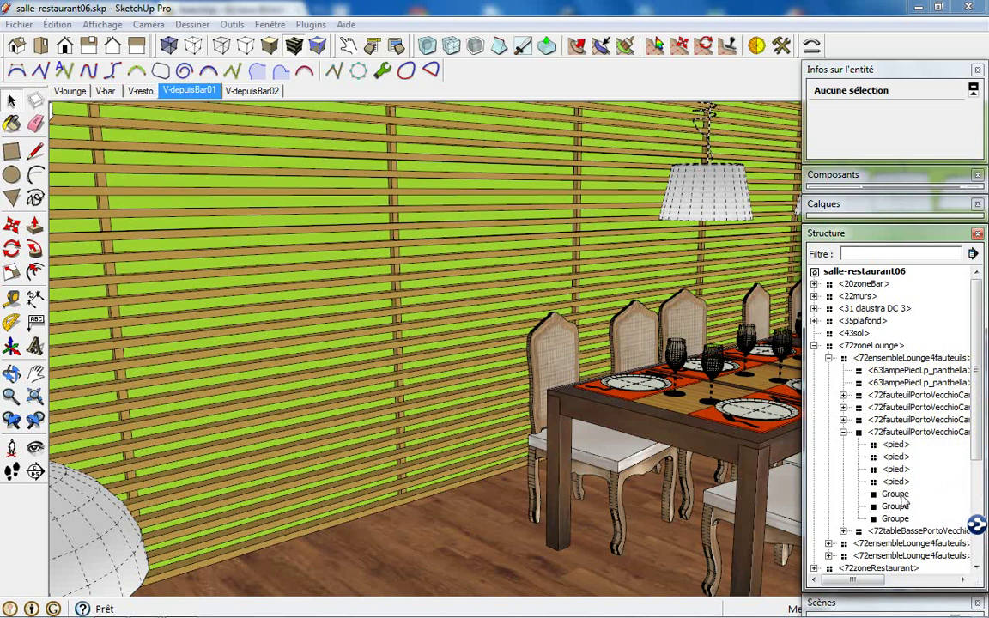
pyautogui.moveTo(692, 405)
pyautogui.mouseDown(button='middle')
pyautogui.moveTo(428, 404)
pyautogui.moveTo(453, 350)
pyautogui.mouseUp(button='middle')
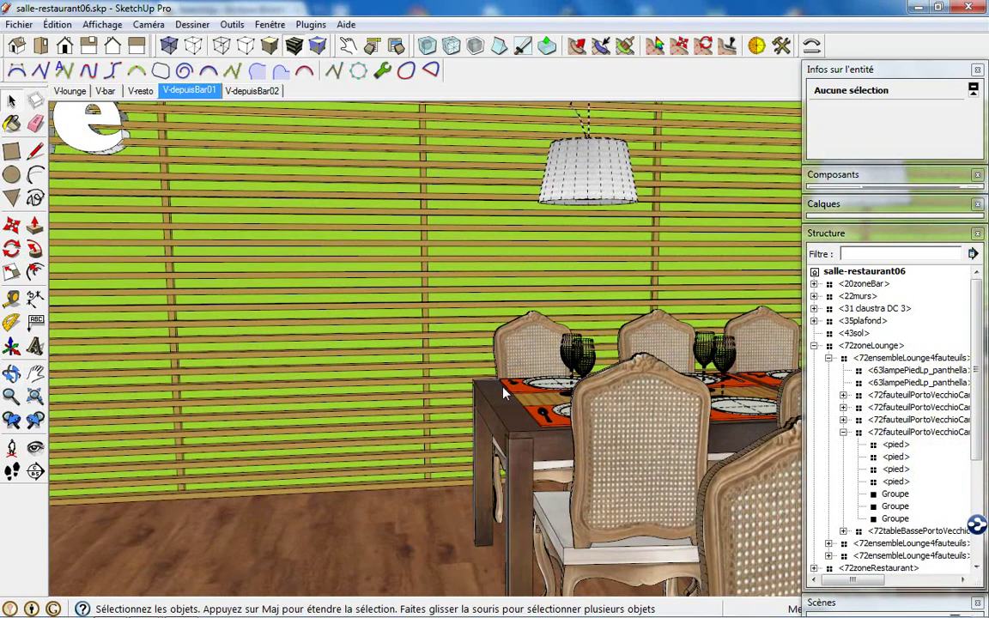
# - Collapse 72zoneLounge, expand 72zoneRestaurant and select the first 72ensembleTableBamboo6p set
pyautogui.scroll(-3, 452, 347)
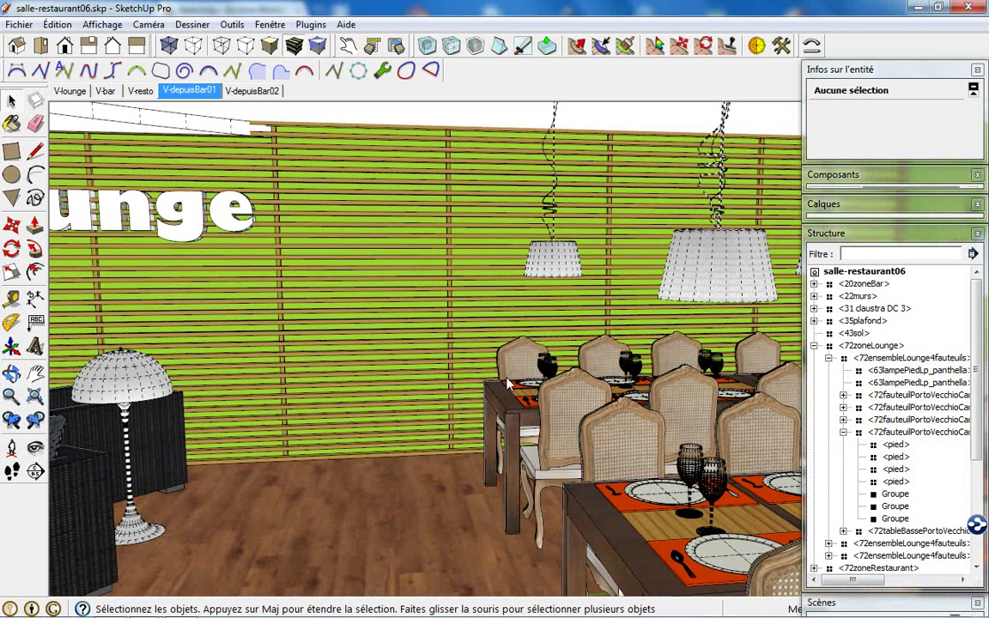
pyautogui.moveTo(508, 375); pyautogui.dragTo(349, 430, button='middle')
pyautogui.scroll(3, 348, 225)
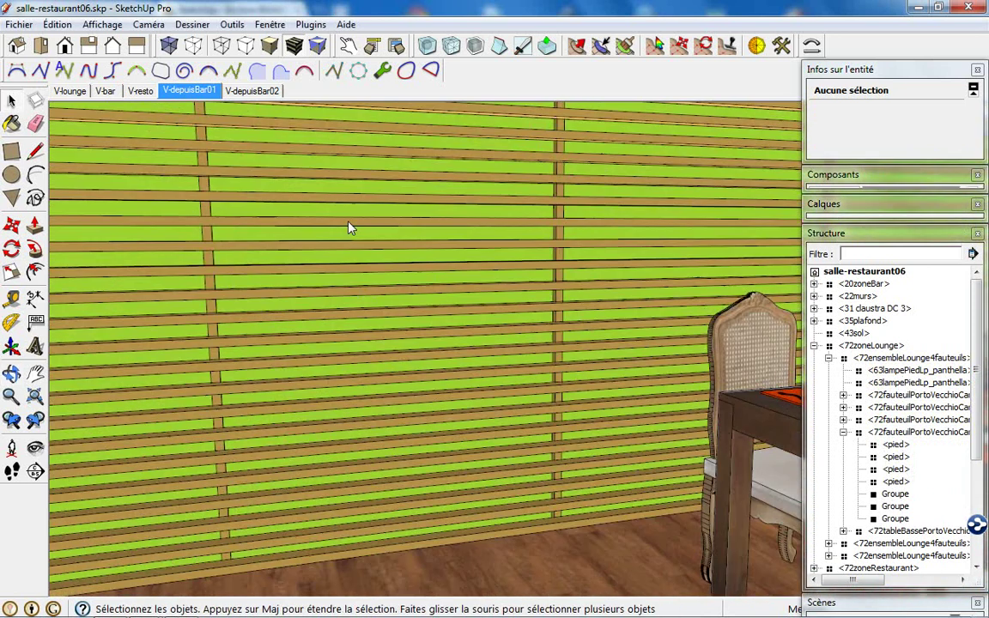
pyautogui.scroll(2, 352, 220)
pyautogui.moveTo(352, 220); pyautogui.dragTo(384, 255, button='middle')
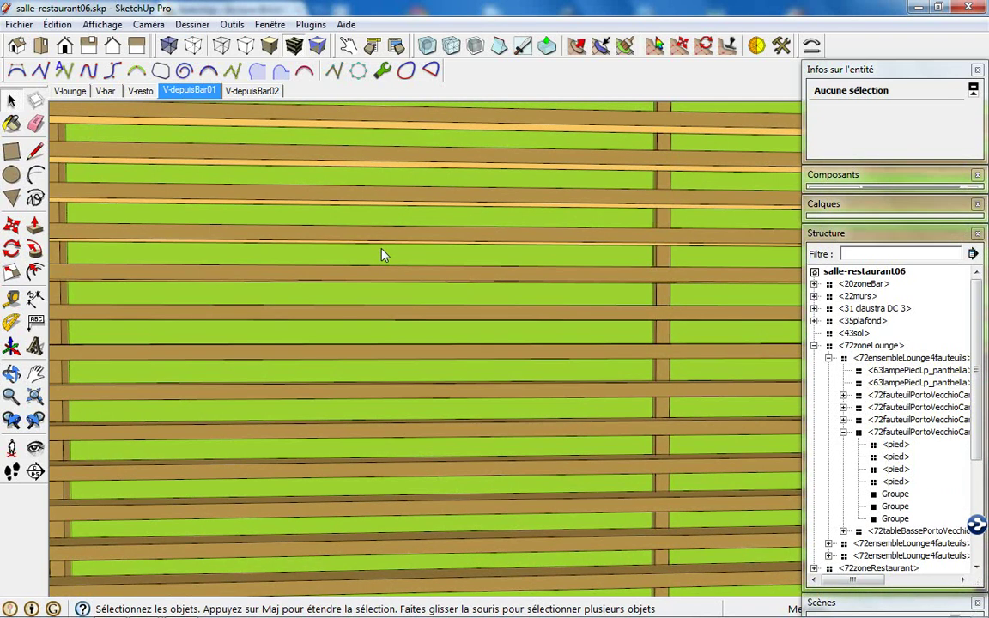
pyautogui.click(814, 345)
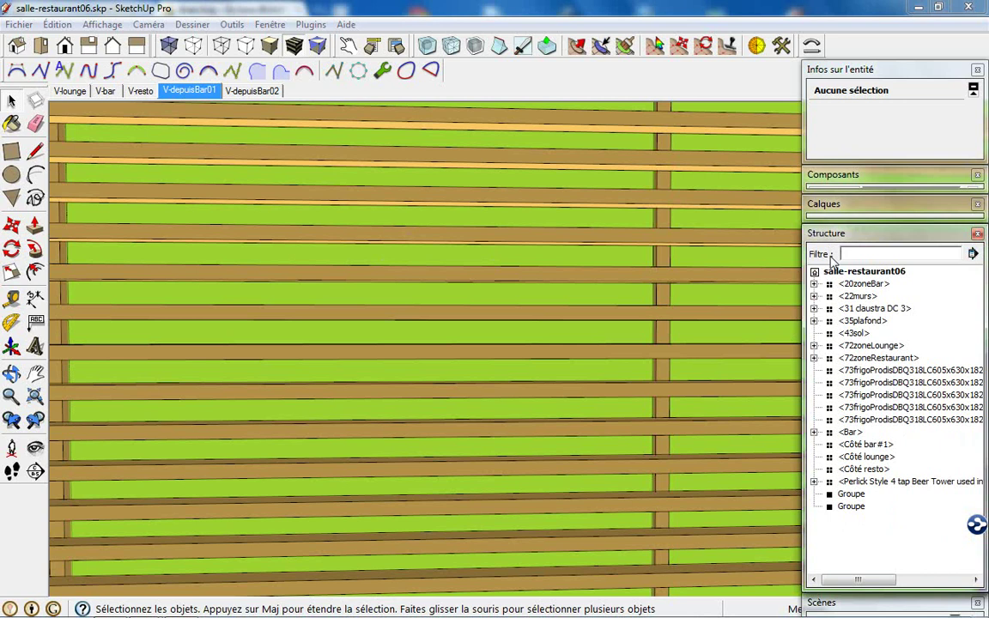
pyautogui.click(814, 358)
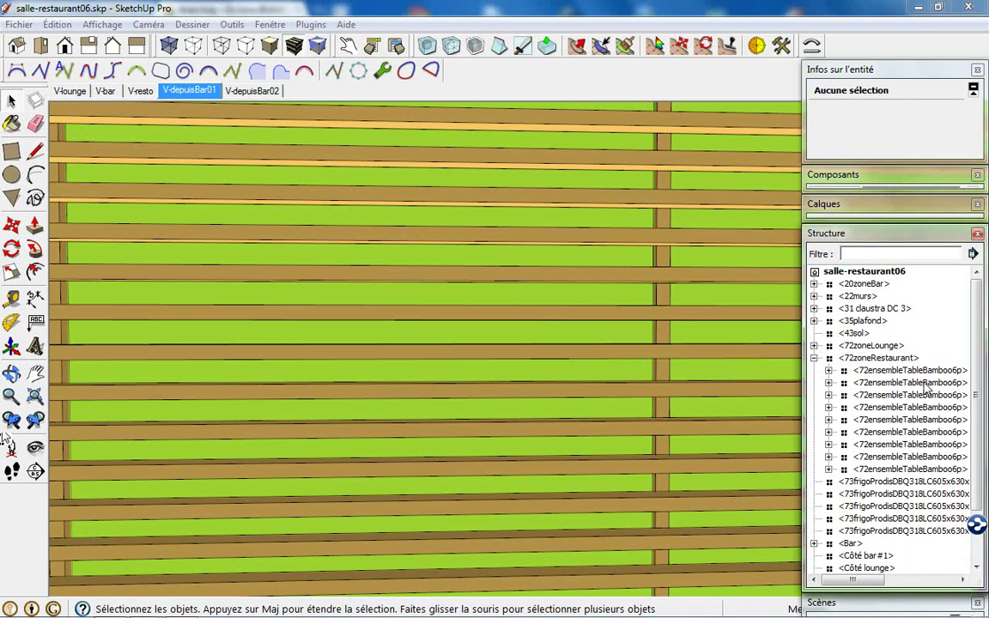
pyautogui.click(895, 372)
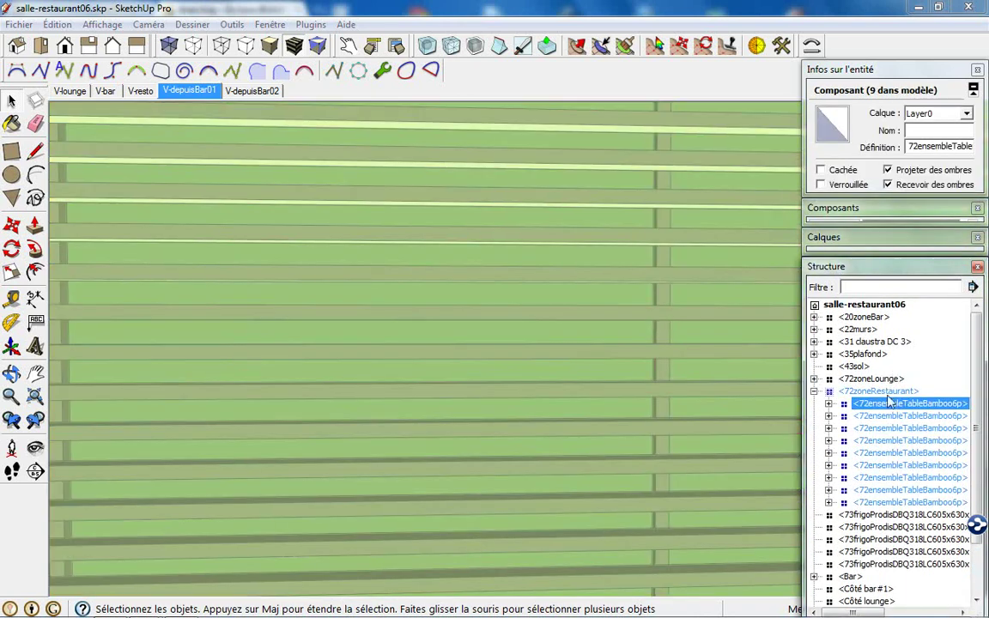
# - Open the first bamboo table set with Modifier le composant and view it from above
pyautogui.rightClick(884, 408)
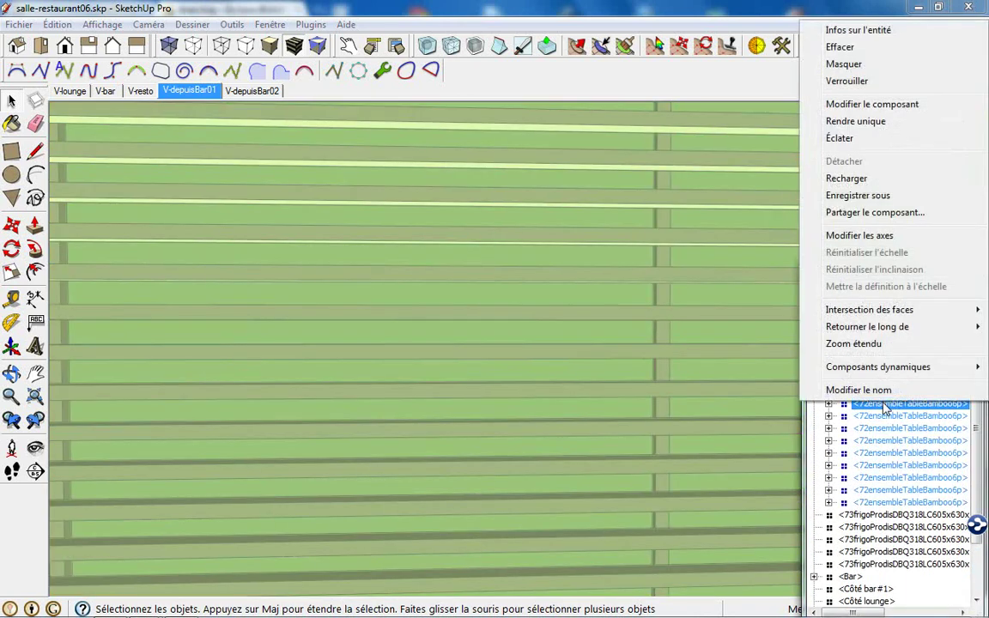
pyautogui.click(890, 104)
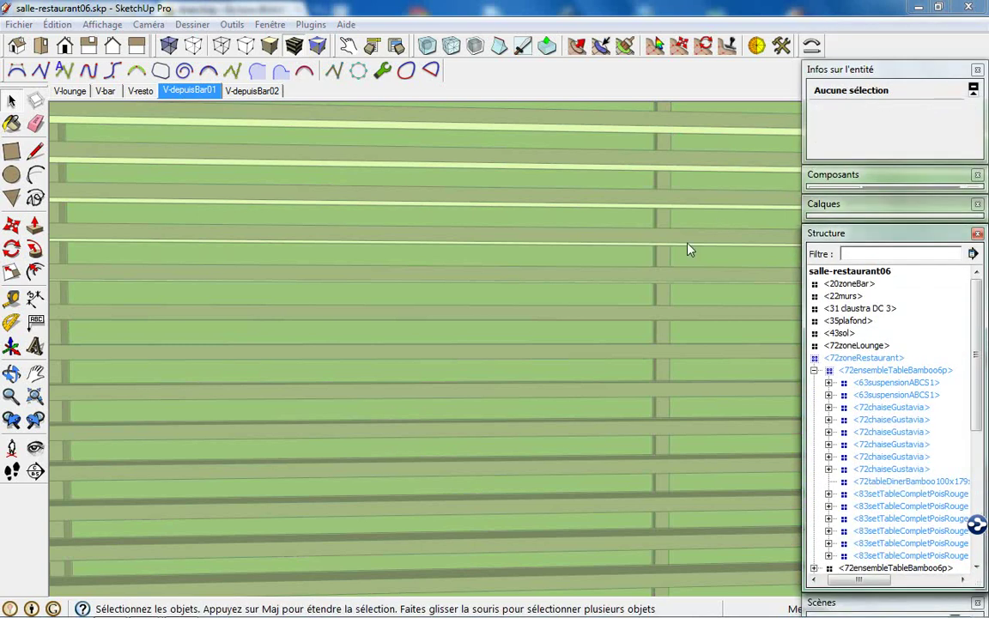
pyautogui.moveTo(497, 326); pyautogui.dragTo(581, 384, button='middle')
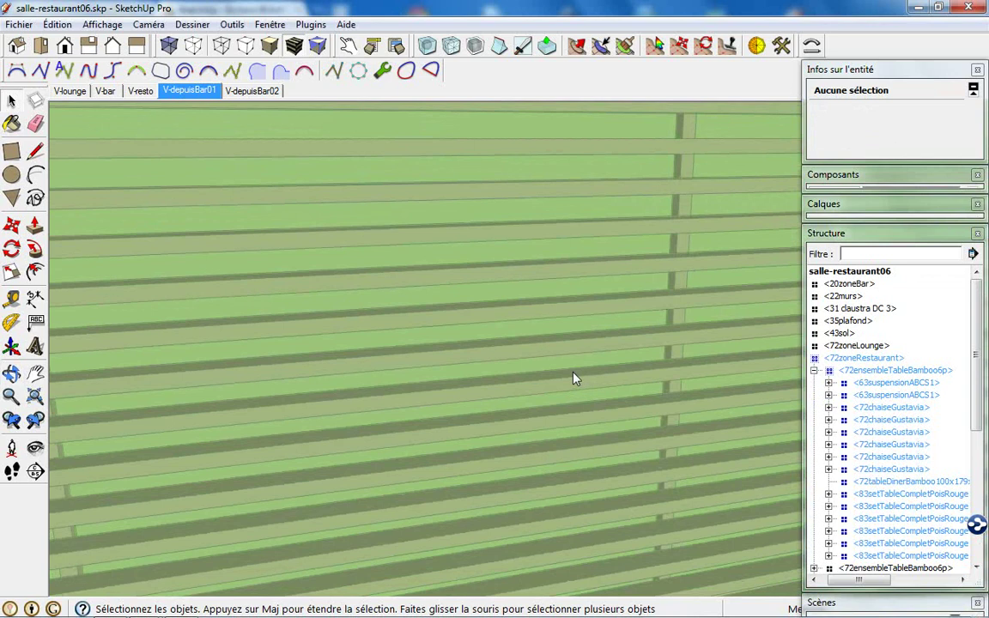
pyautogui.scroll(-5, 574, 375)
pyautogui.moveTo(573, 375)
pyautogui.mouseDown(button='middle')
pyautogui.moveTo(596, 358)
pyautogui.moveTo(583, 395)
pyautogui.mouseUp(button='middle')
pyautogui.scroll(-4, 583, 395)
pyautogui.moveTo(543, 353); pyautogui.dragTo(524, 258, button='middle')
pyautogui.scroll(5, 515, 230)
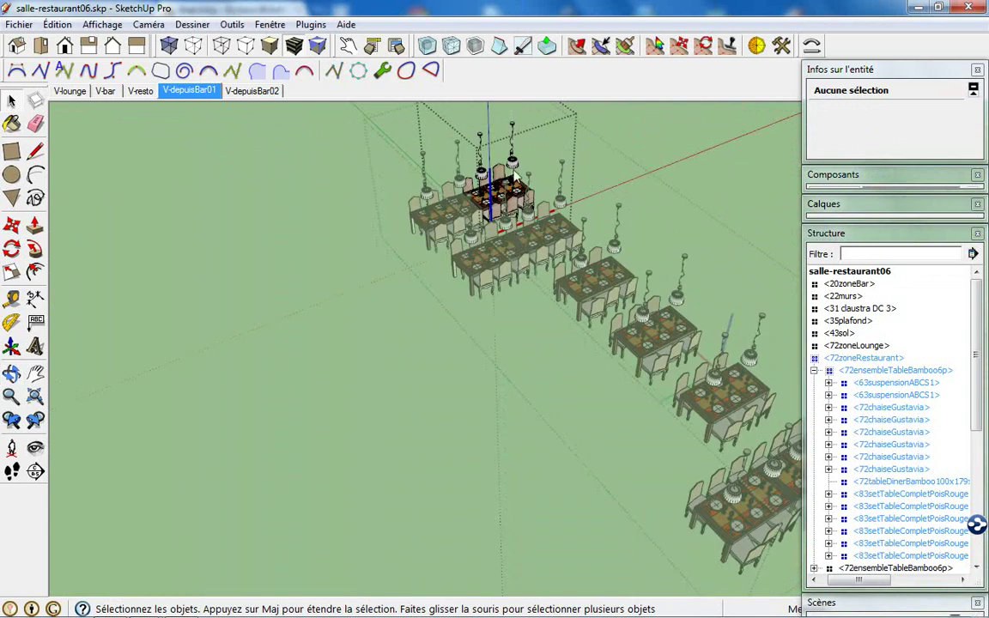
pyautogui.scroll(1, 502, 190)
# - Enter the table group and zoom in close to the table and place settings
pyautogui.doubleClick(501, 195)
pyautogui.scroll(1, 493, 184)
pyautogui.scroll(1, 488, 180)
pyautogui.scroll(1, 484, 176)
pyautogui.scroll(1, 486, 185)
pyautogui.scroll(1, 494, 210)
pyautogui.scroll(2, 502, 240)
pyautogui.scroll(2, 511, 271)
pyautogui.scroll(2, 513, 277)
pyautogui.moveTo(564, 350)
pyautogui.mouseDown(button='middle')
pyautogui.moveTo(586, 285)
pyautogui.moveTo(598, 334)
pyautogui.moveTo(509, 277)
pyautogui.mouseUp(button='middle')
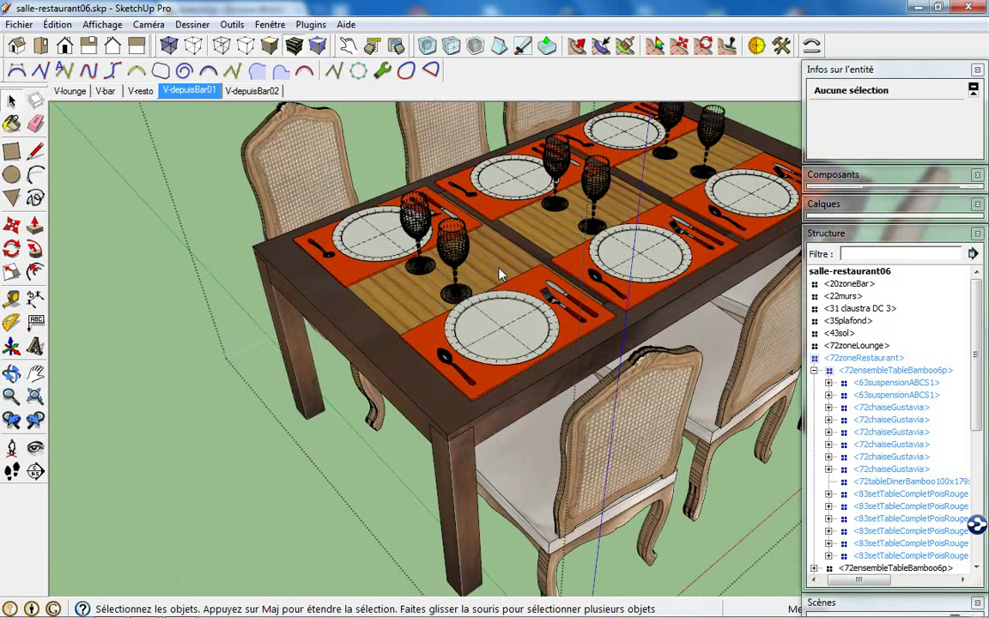
pyautogui.click(108, 27)
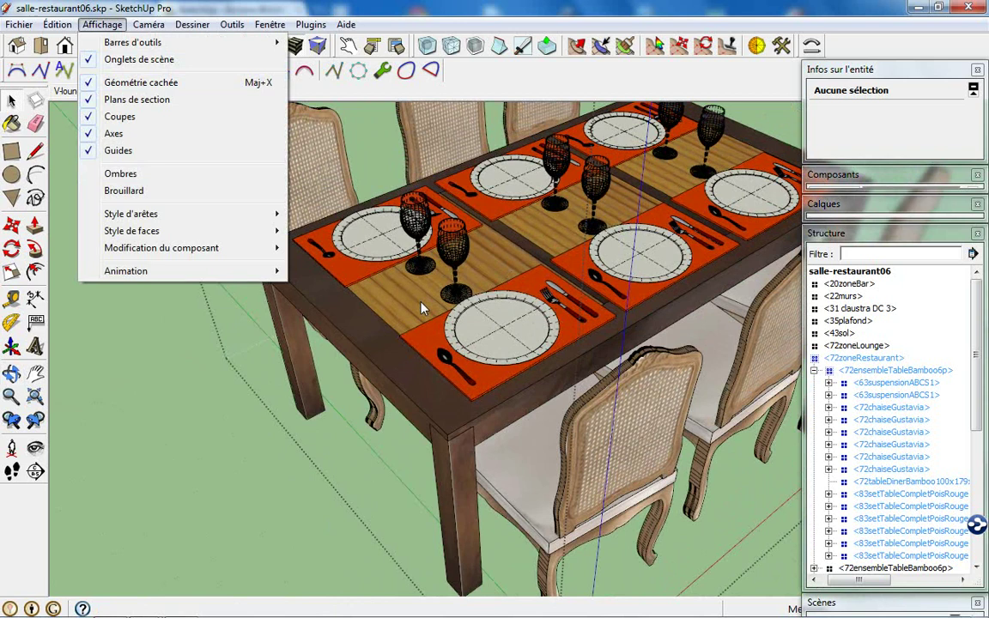
# - Drill into the place setting and 83assietteDiam30cm plate, selecting one of its pieces
pyautogui.click(507, 318)
pyautogui.doubleClick(506, 315)
pyautogui.click(507, 314)
pyautogui.click(506, 314)
pyautogui.doubleClick(507, 314)
pyautogui.scroll(2, 506, 314)
pyautogui.scroll(2, 506, 314)
pyautogui.click(507, 316)
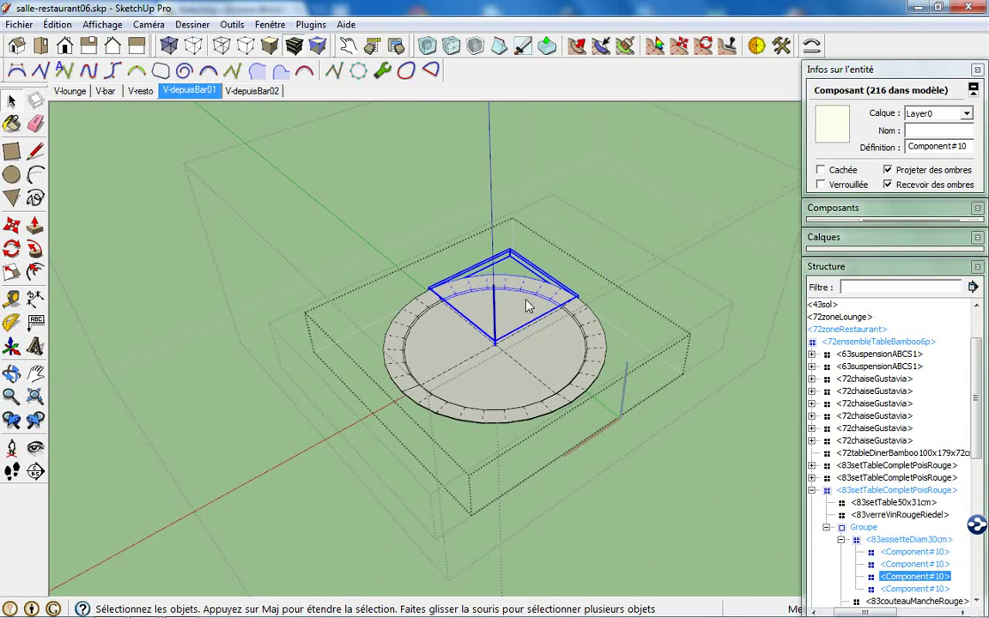
# - Orbit close to the plate and open its Component#10 wedge for editing
pyautogui.scroll(3, 506, 306)
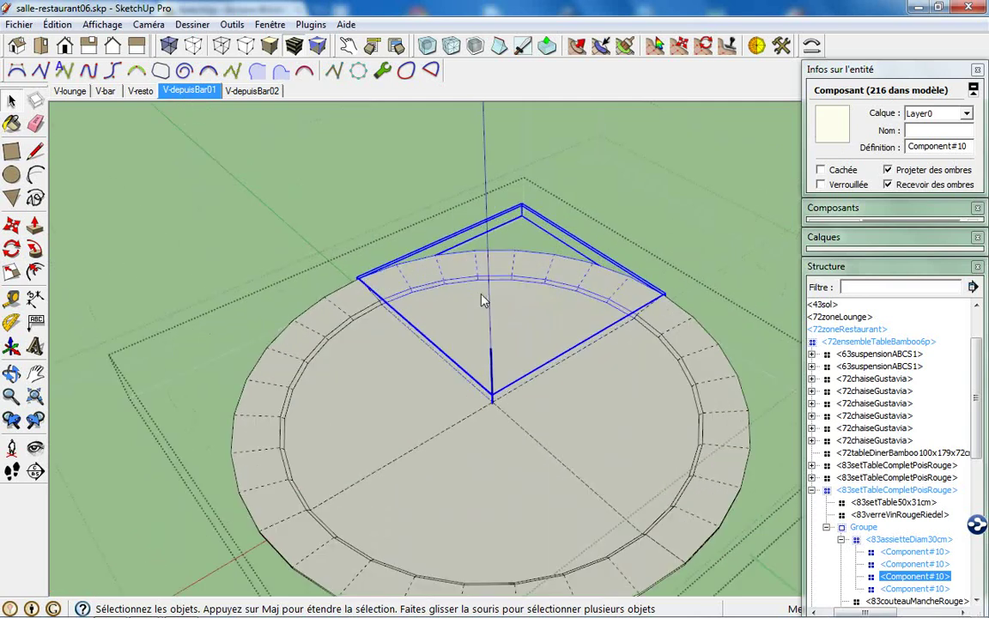
pyautogui.scroll(2, 483, 298)
pyautogui.moveTo(550, 341)
pyautogui.mouseDown(button='middle')
pyautogui.moveTo(360, 240)
pyautogui.moveTo(307, 158)
pyautogui.moveTo(316, 201)
pyautogui.mouseUp(button='middle')
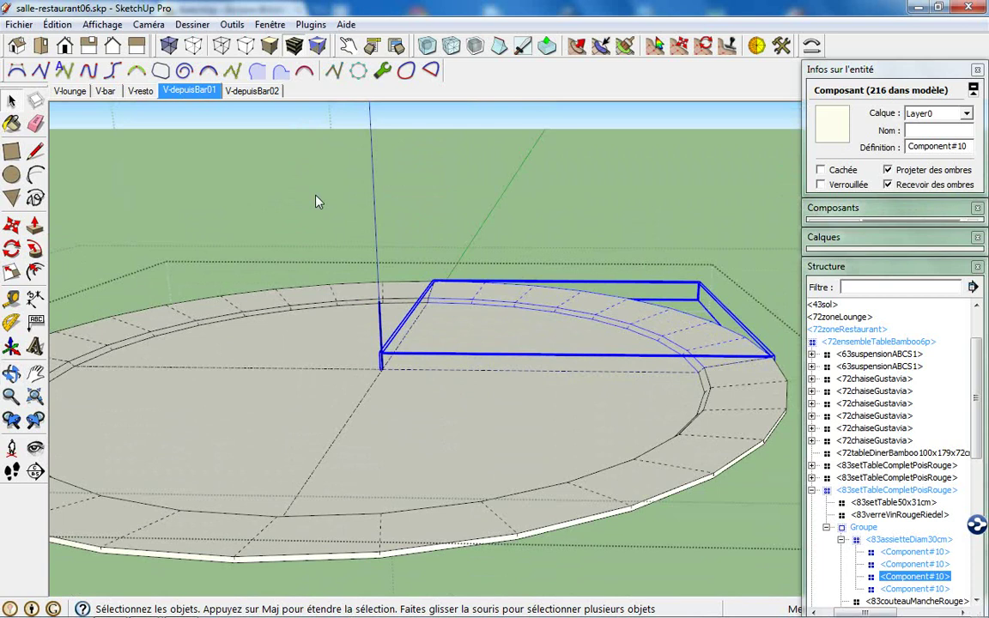
pyautogui.moveTo(603, 338); pyautogui.dragTo(514, 393, button='middle')
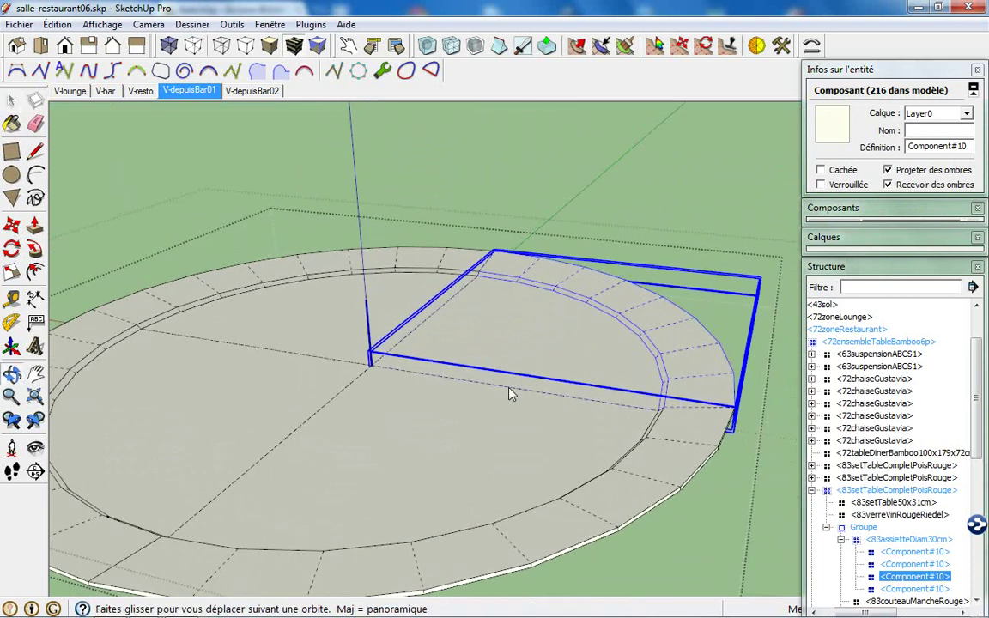
pyautogui.doubleClick(557, 348)
pyautogui.scroll(2, 591, 316)
pyautogui.scroll(2, 641, 342)
# - Select the eight curved rim edges of the plate wedge
pyautogui.click(657, 360)
pyautogui.keyDown('shift'); pyautogui.click(685, 409); pyautogui.keyUp('shift')
pyautogui.keyDown('shift'); pyautogui.click(691, 459); pyautogui.keyUp('shift')
pyautogui.keyDown('shift'); pyautogui.click(593, 303); pyautogui.keyUp('shift')
pyautogui.keyDown('shift'); pyautogui.click(520, 268); pyautogui.keyUp('shift')
pyautogui.keyDown('shift'); pyautogui.click(411, 244); pyautogui.keyUp('shift')
pyautogui.keyDown('shift'); pyautogui.click(422, 247); pyautogui.keyUp('shift')
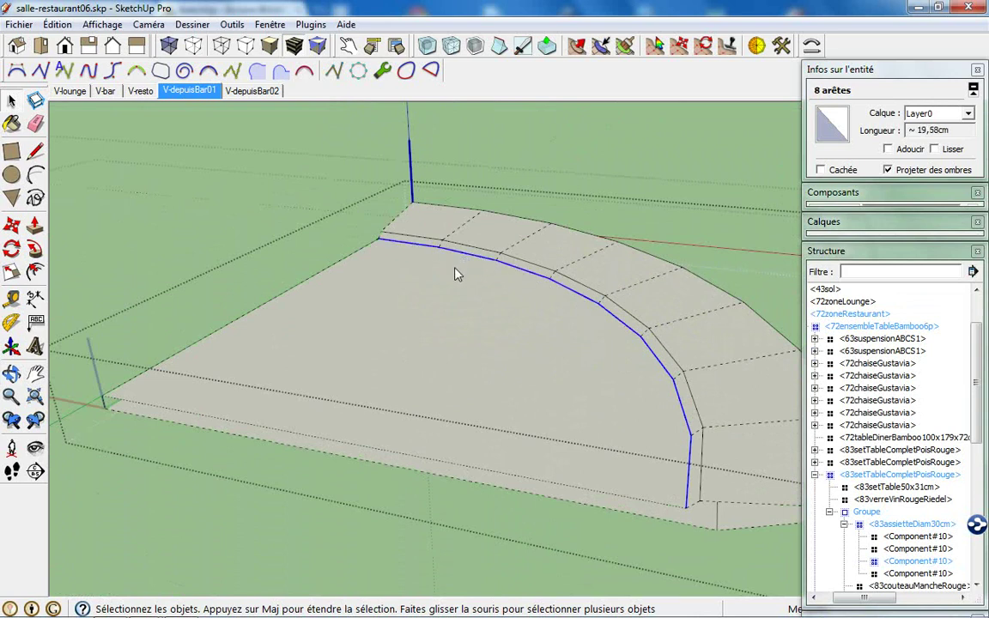
# - Scale the selected rim edges down to 16,84cm and orbit back out over the table
pyautogui.press('s')
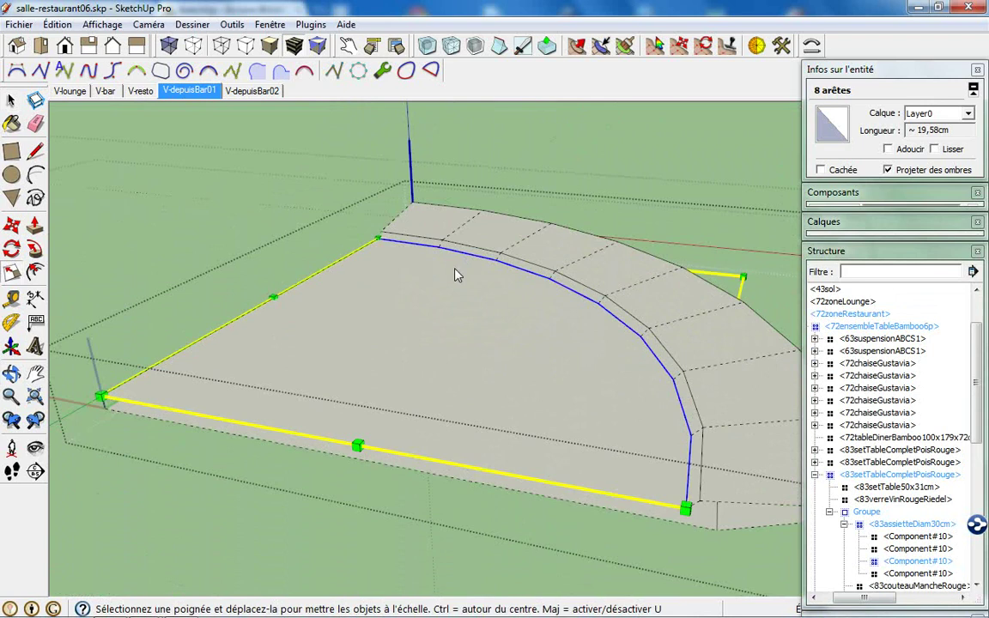
pyautogui.moveTo(744, 278); pyautogui.dragTo(679, 292)
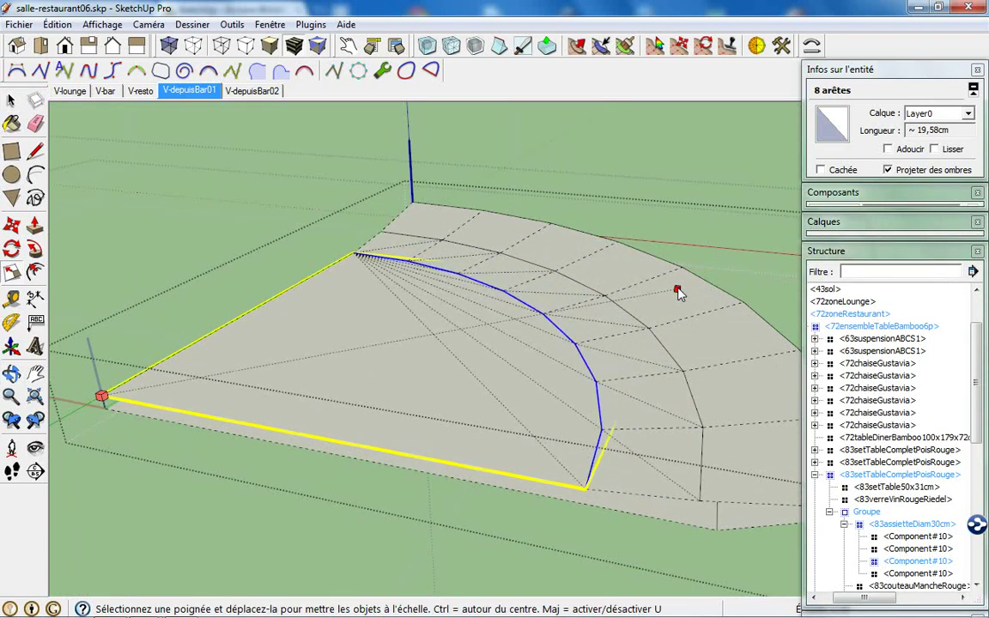
pyautogui.press('space')
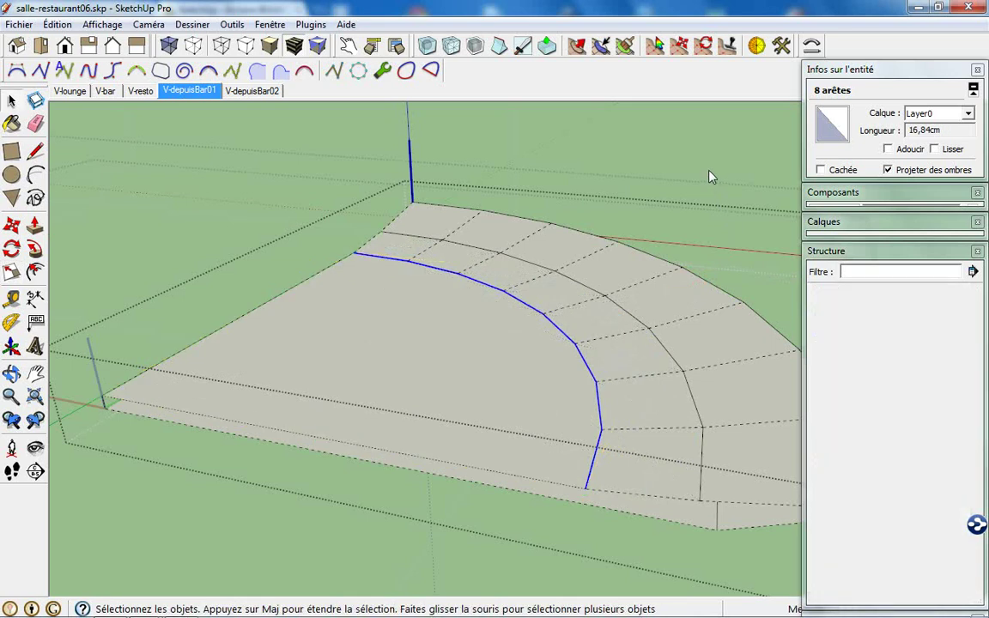
pyautogui.click(710, 178)
pyautogui.moveTo(710, 178)
pyautogui.mouseDown(button='middle')
pyautogui.moveTo(588, 368)
pyautogui.moveTo(587, 413)
pyautogui.moveTo(571, 345)
pyautogui.moveTo(594, 285)
pyautogui.moveTo(707, 320)
pyautogui.moveTo(584, 371)
pyautogui.moveTo(677, 430)
pyautogui.moveTo(625, 240)
pyautogui.mouseUp(button='middle')
pyautogui.scroll(-3, 581, 365)
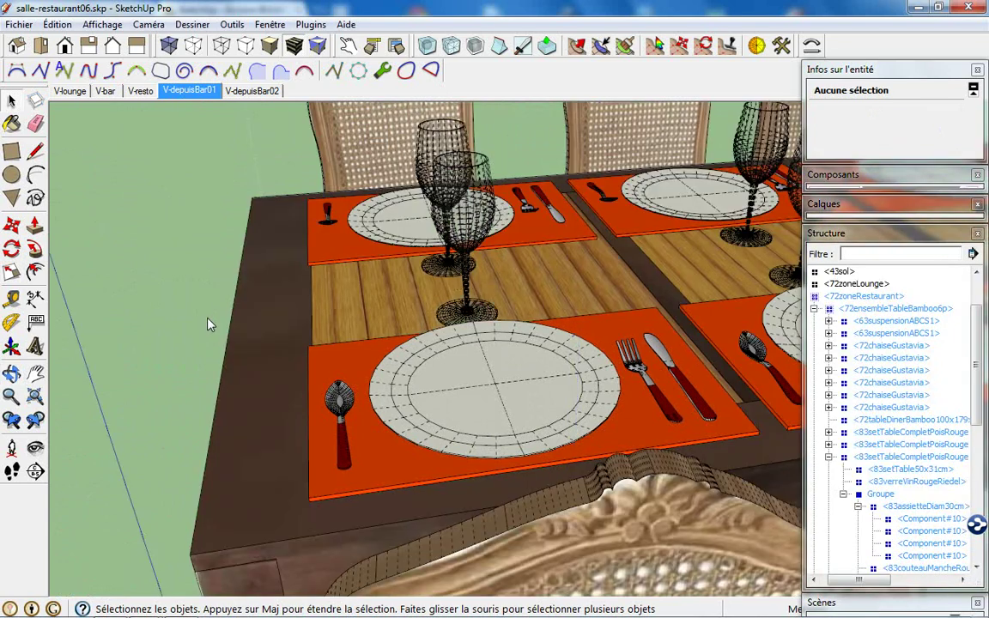
pyautogui.moveTo(207, 325); pyautogui.dragTo(535, 390, button='middle')
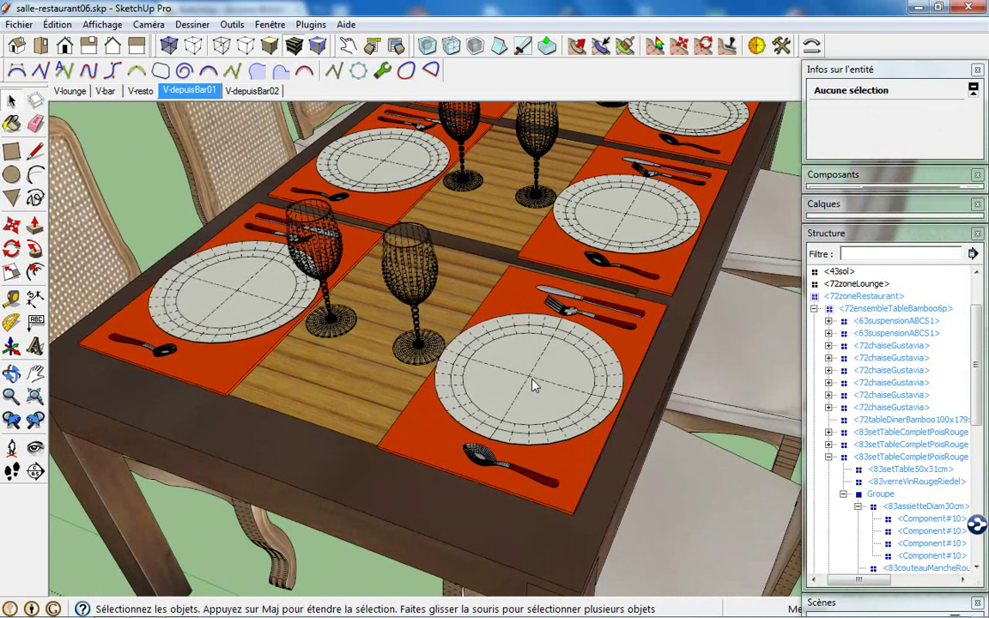
pyautogui.click(91, 25)
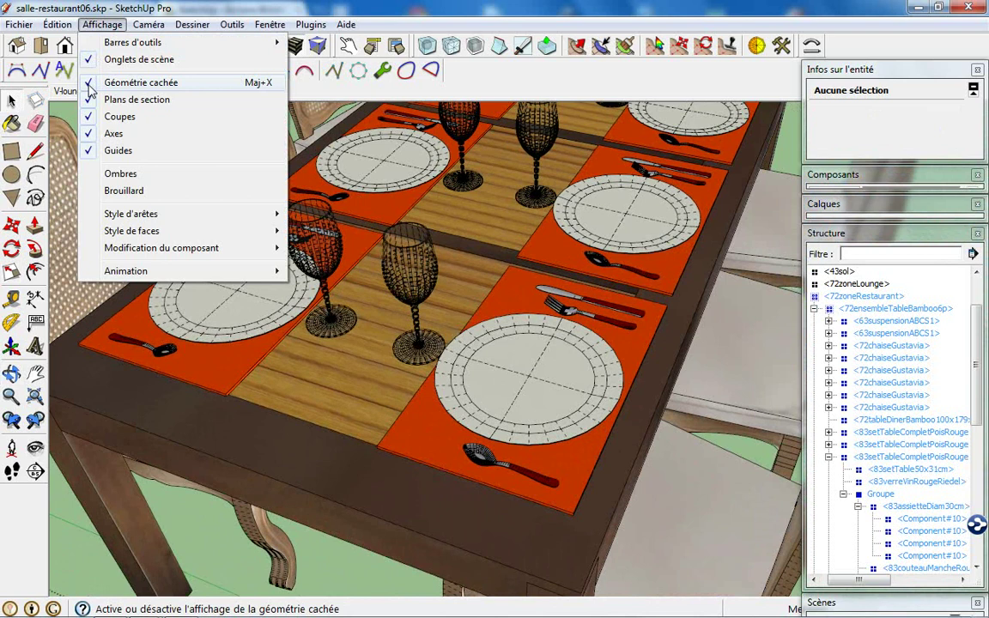
# - Turn off Géométrie cachée, then step into the place setting and plate and back out
pyautogui.click(138, 82)
pyautogui.moveTo(456, 315)
pyautogui.mouseDown(button='middle')
pyautogui.moveTo(401, 350)
pyautogui.moveTo(424, 356)
pyautogui.mouseUp(button='middle')
pyautogui.doubleClick(424, 356)
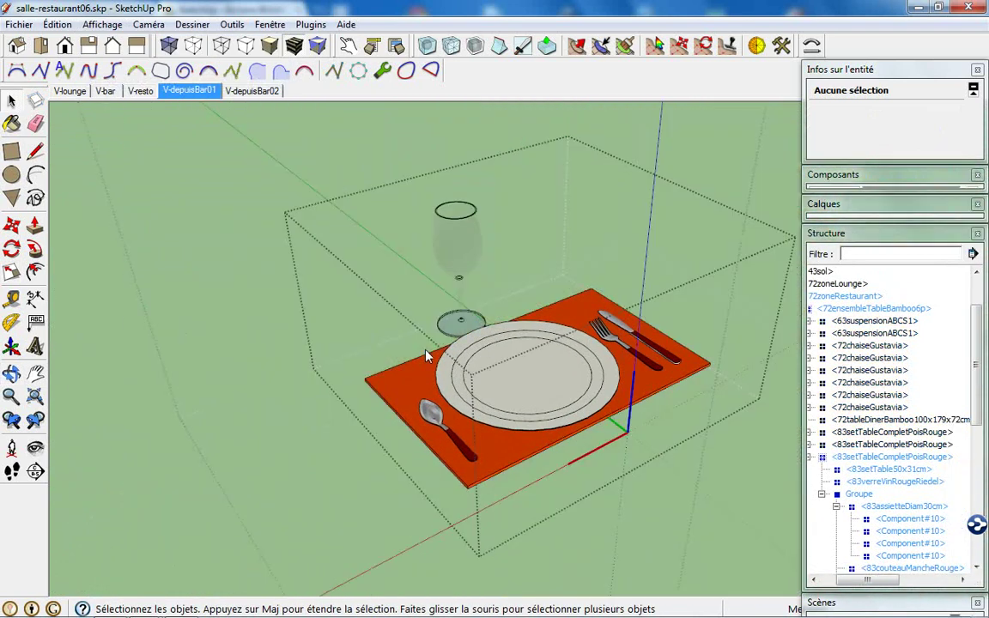
pyautogui.doubleClick(424, 356)
pyautogui.doubleClick(427, 357)
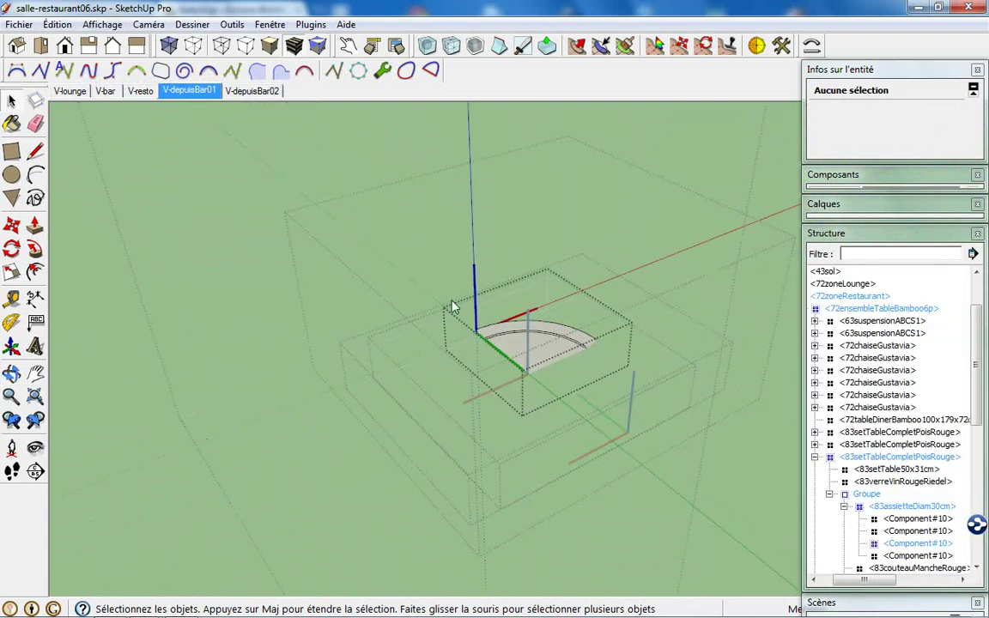
pyautogui.scroll(2, 238, 237)
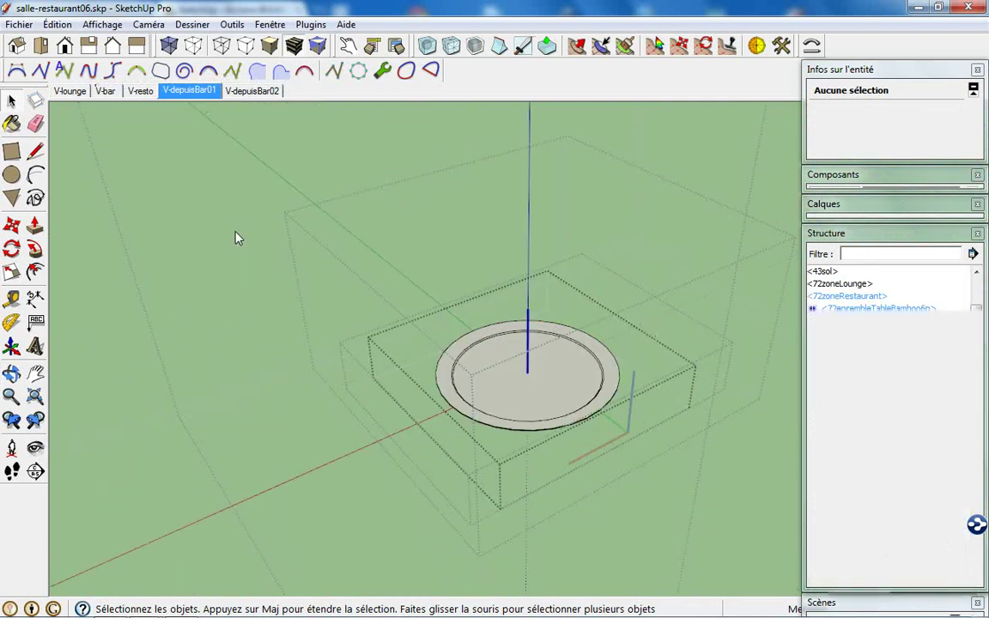
pyautogui.press('Escape')
pyautogui.press('Escape')
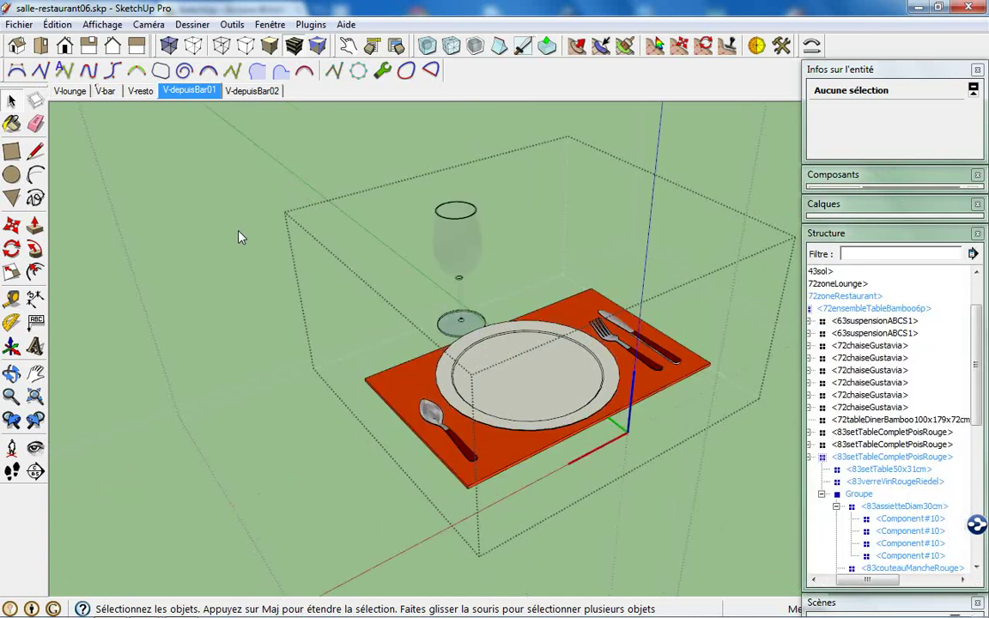
pyautogui.press('Escape')
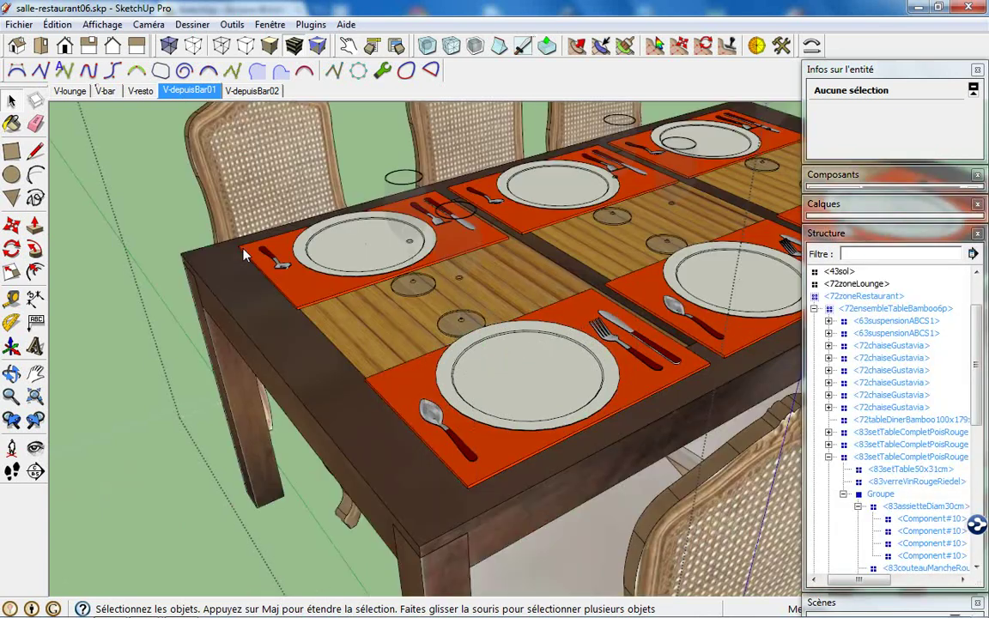
pyautogui.scroll(-2, 121, 342)
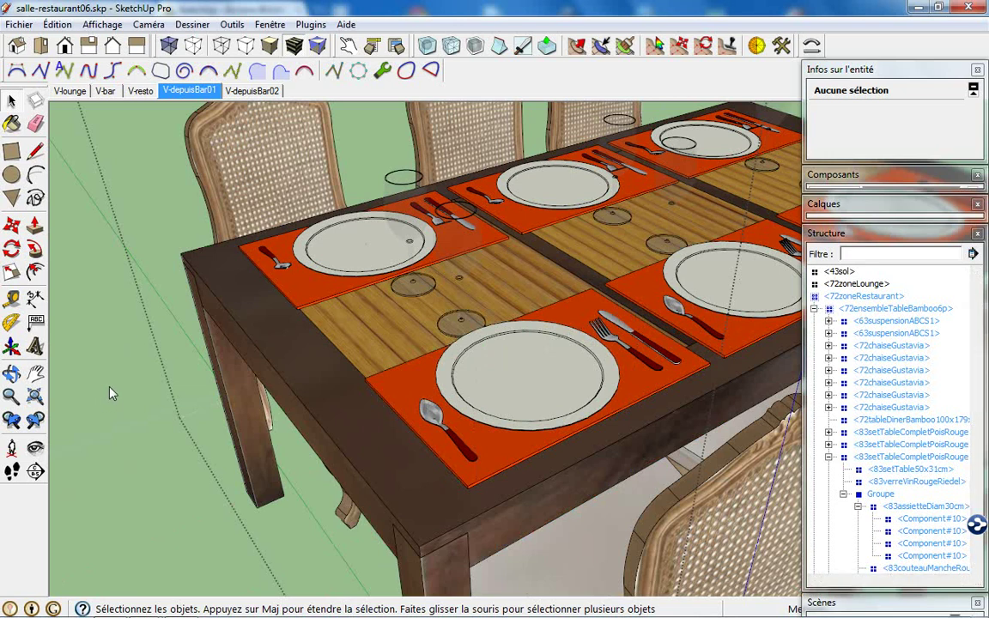
# - Zoom out, orbit to the lounge partition and select the 31 claustra DC 3 component
pyautogui.moveTo(110, 393); pyautogui.dragTo(517, 437, button='middle')
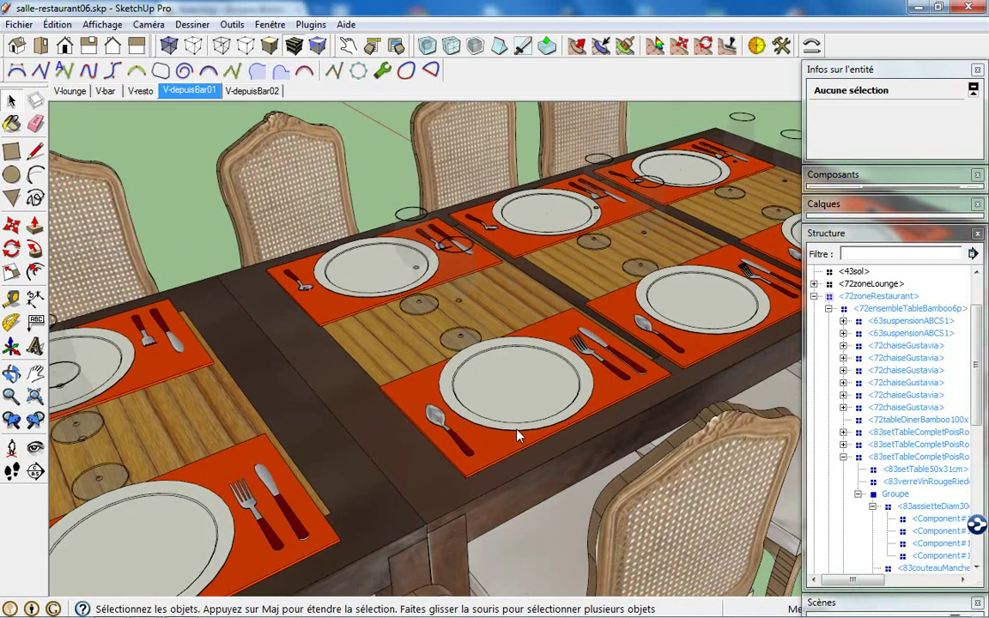
pyautogui.scroll(-2, 517, 436)
pyautogui.scroll(-2, 252, 226)
pyautogui.scroll(-2, 523, 220)
pyautogui.scroll(-1, 588, 247)
pyautogui.scroll(-2, 588, 248)
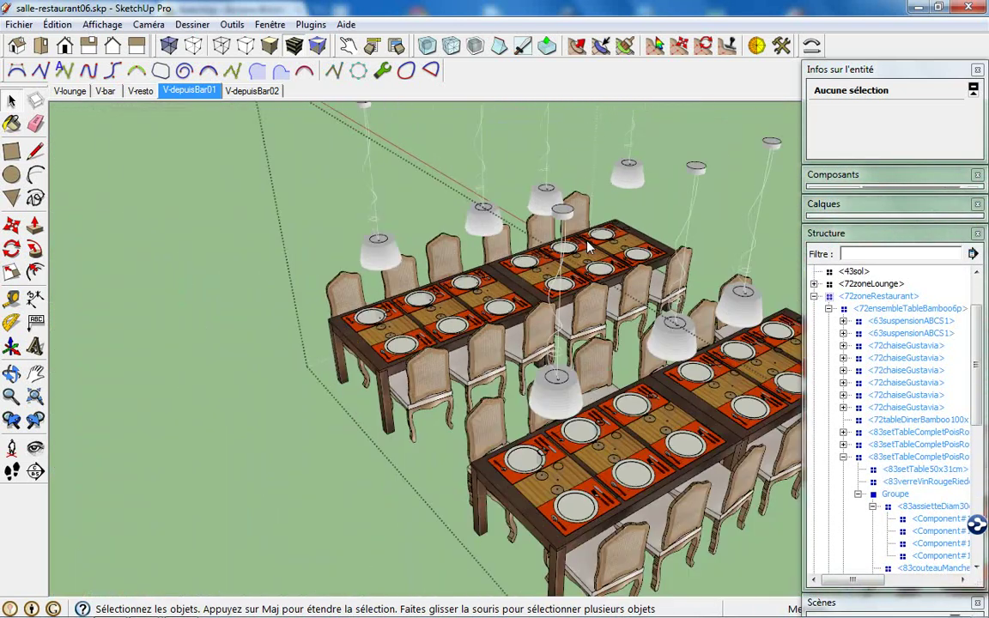
pyautogui.scroll(-1, 588, 247)
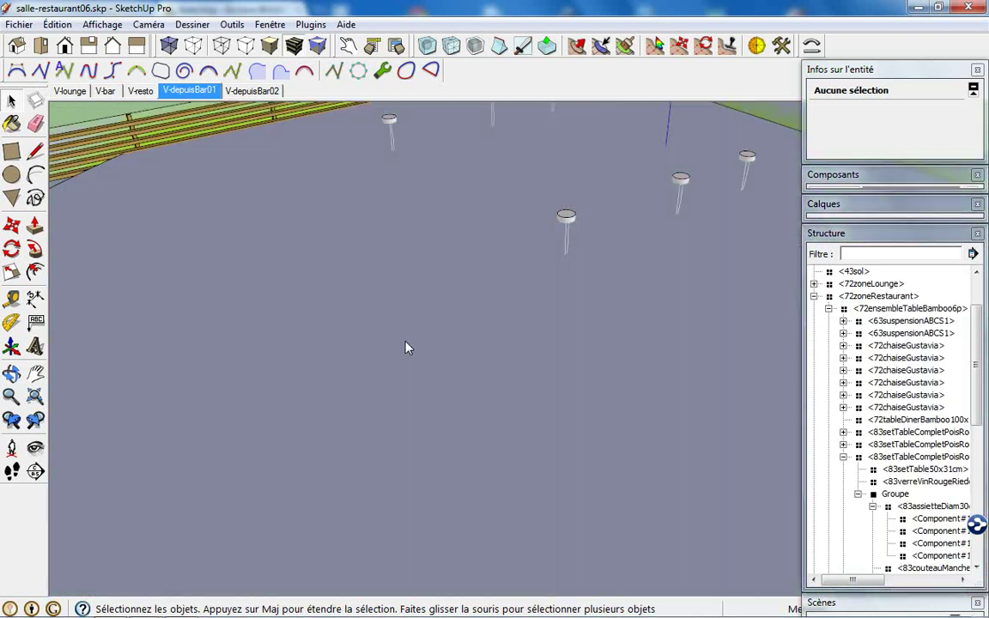
pyautogui.moveTo(326, 210); pyautogui.dragTo(123, 237, button='middle')
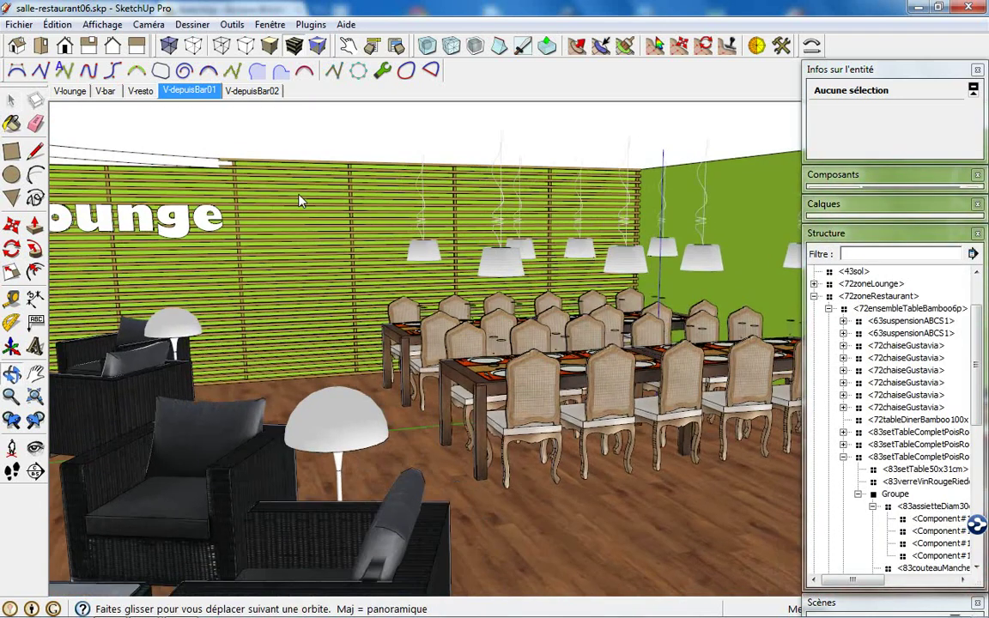
pyautogui.scroll(2, 209, 259)
pyautogui.scroll(2, 210, 259)
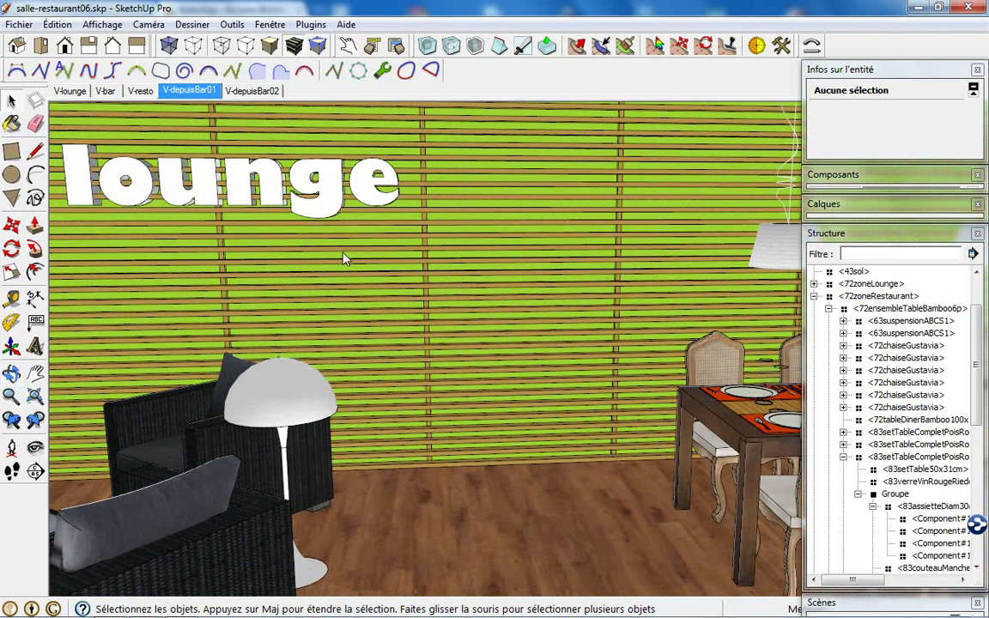
pyautogui.click(340, 255)
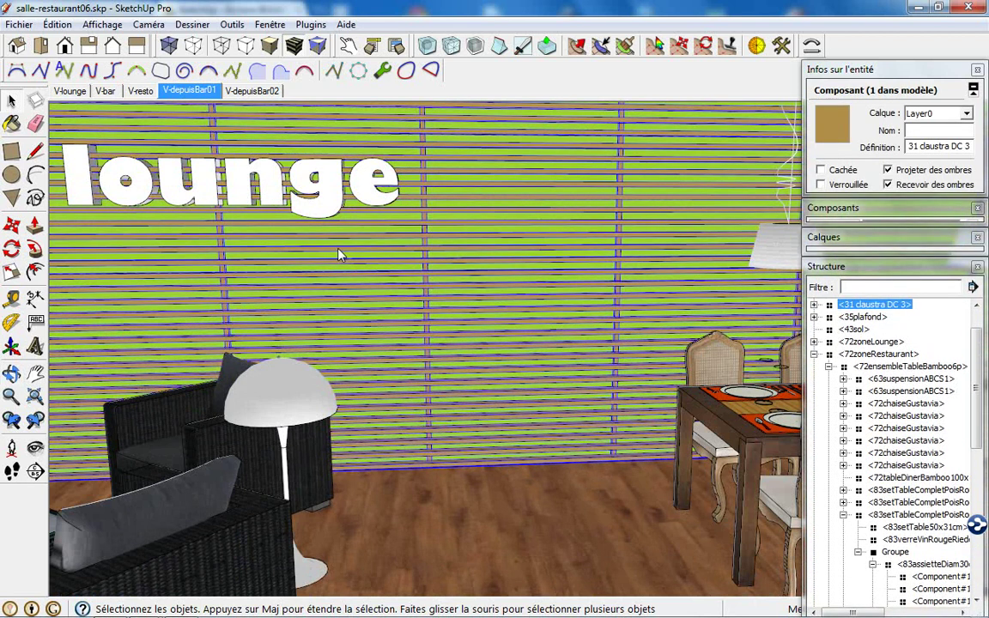
pyautogui.moveTo(340, 255); pyautogui.dragTo(591, 286, button='middle')
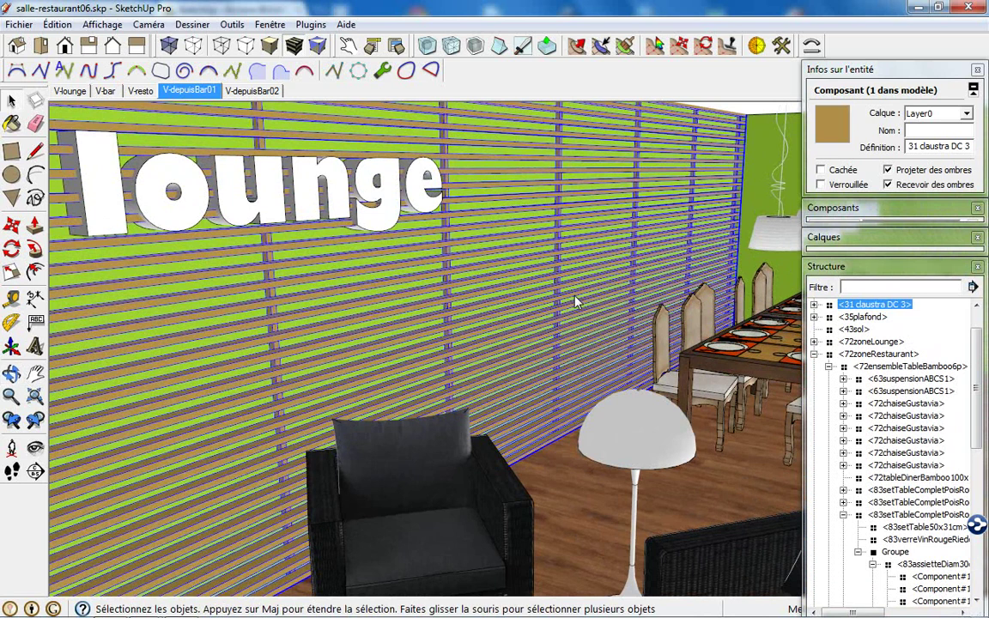
pyautogui.click(372, 45)
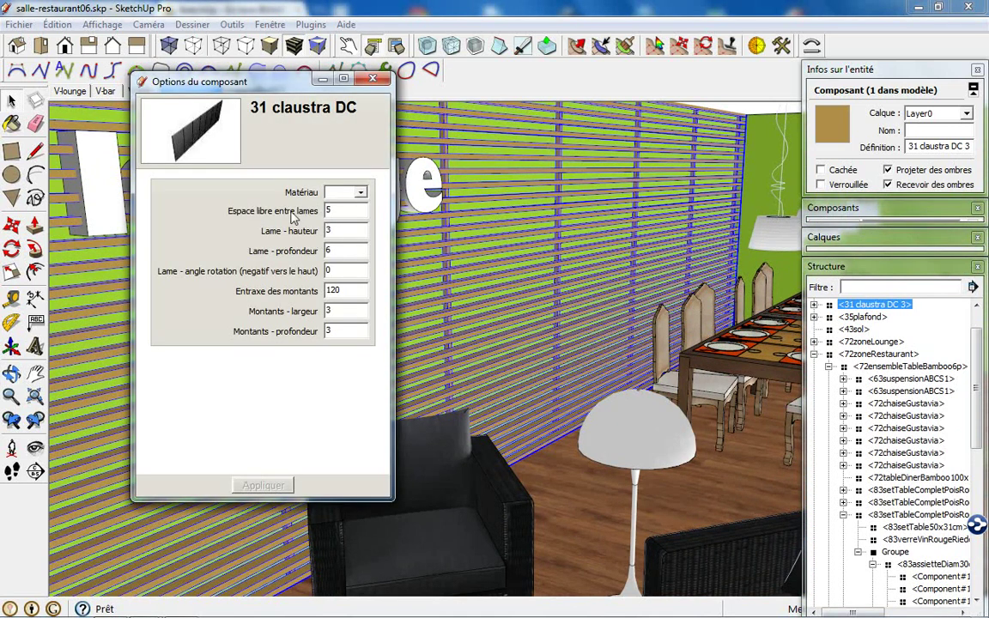
# - Set the claustra slat spacing to 10, slat depth to 12 and material to Bleu canard
pyautogui.doubleClick(326, 210)
pyautogui.write('10')
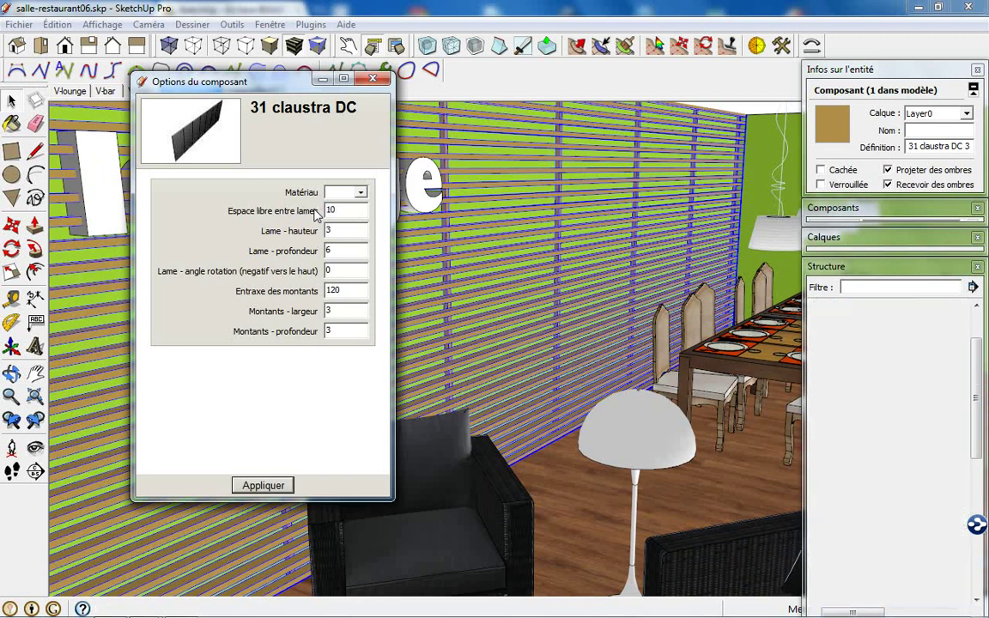
pyautogui.press('Return')
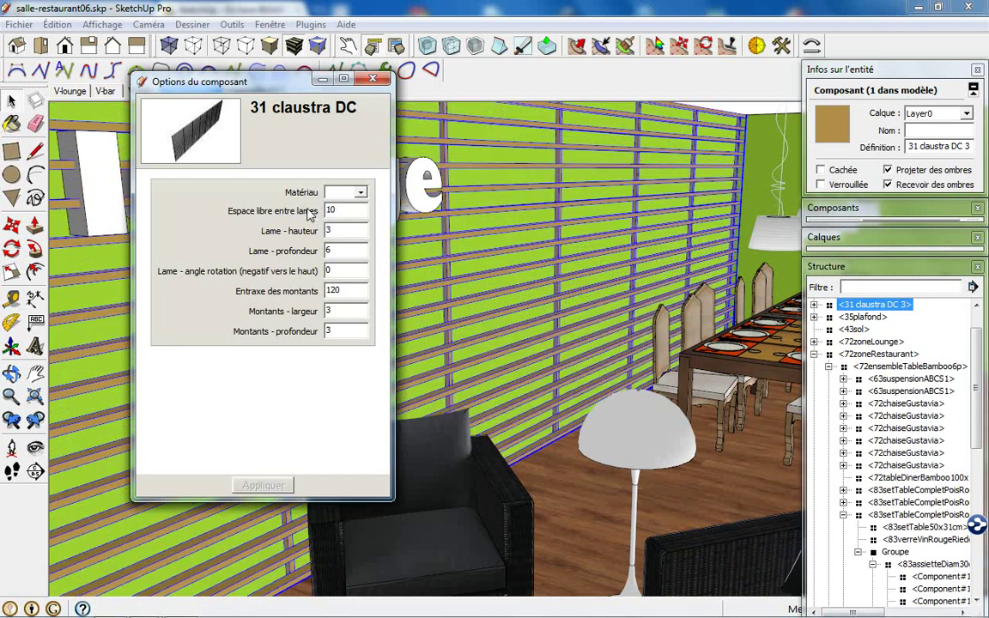
pyautogui.press('Tab')
pyautogui.press('Tab')
pyautogui.write('12')
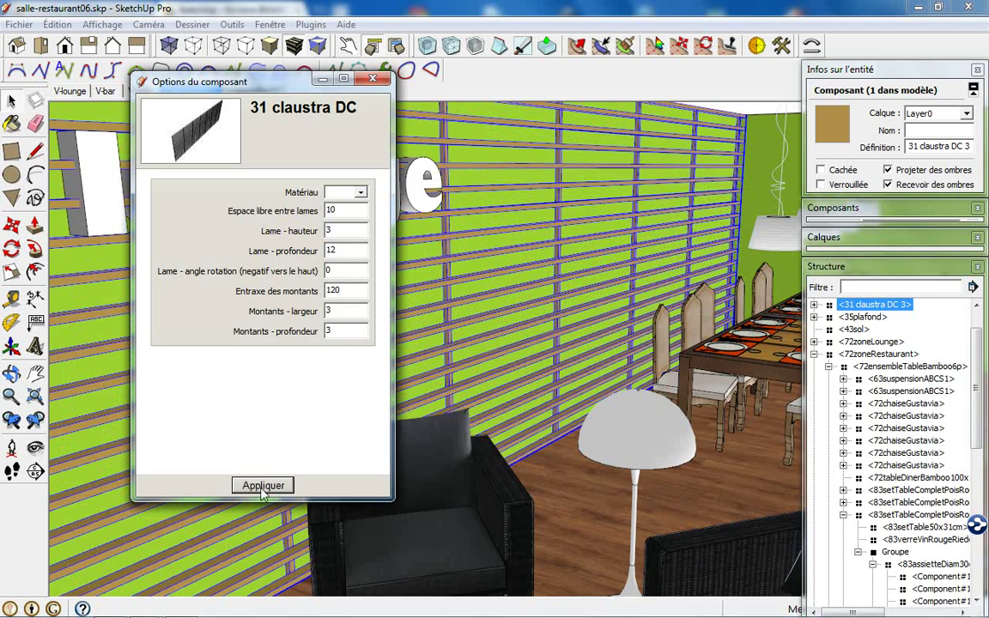
pyautogui.click(362, 199)
pyautogui.click(357, 194)
pyautogui.click(266, 486)
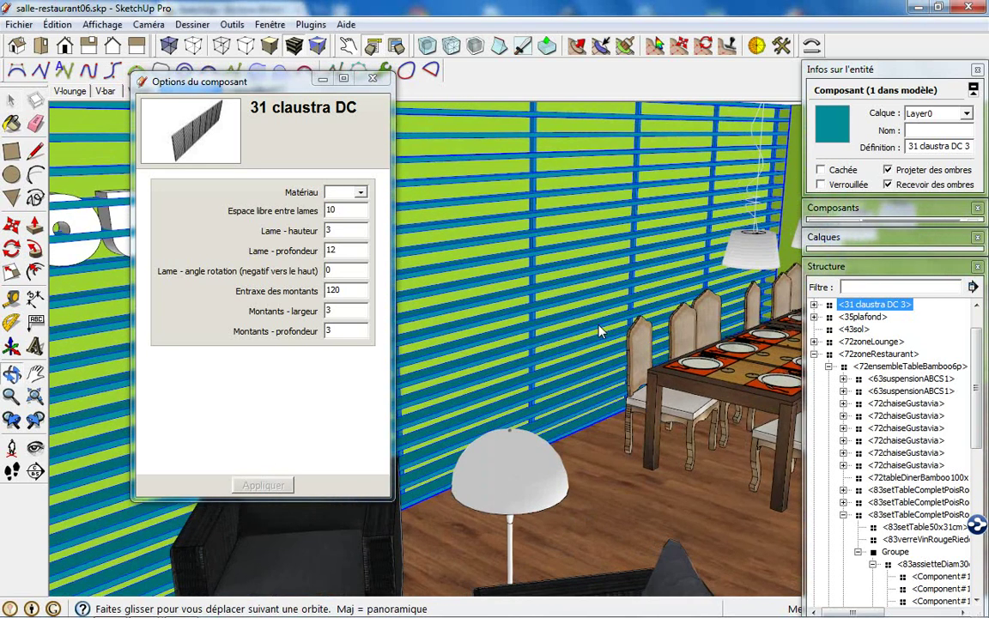
pyautogui.moveTo(636, 316); pyautogui.dragTo(339, 168, button='middle')
# - Change the claustra slat material to Rouge cardinal
pyautogui.click(361, 193)
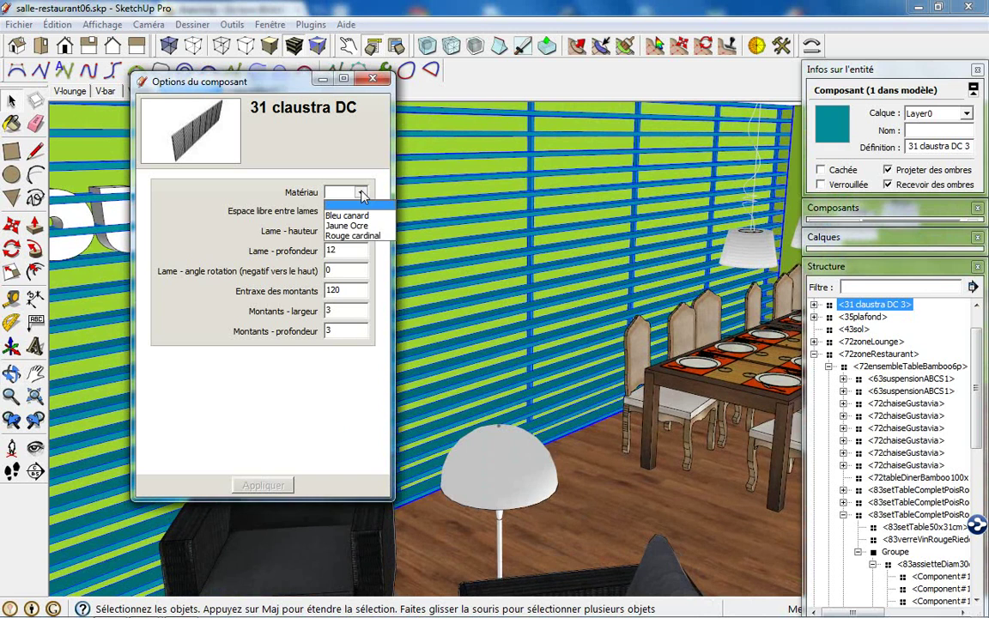
pyautogui.click(348, 235)
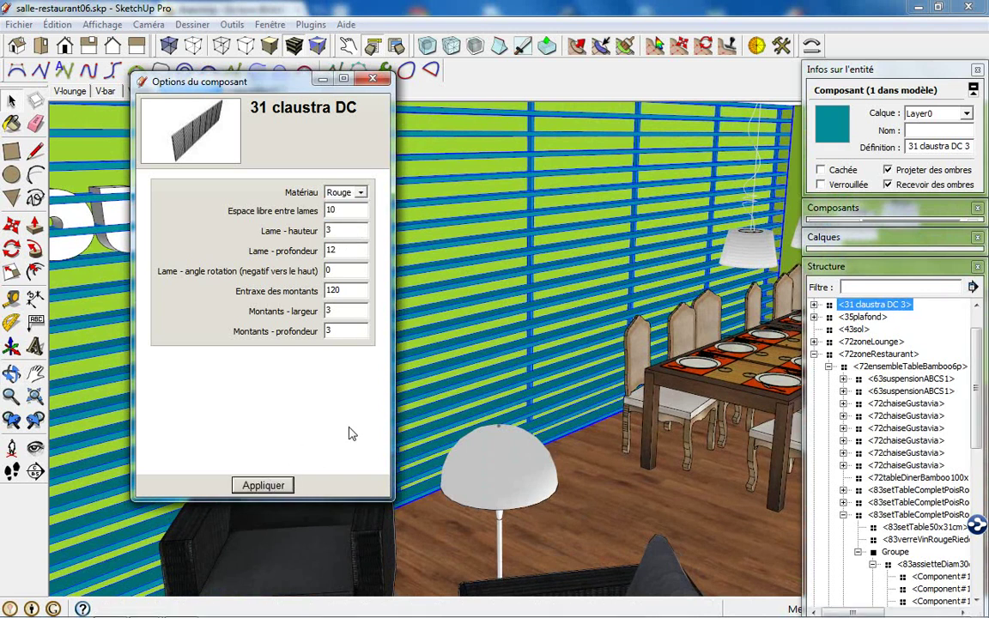
pyautogui.moveTo(559, 307); pyautogui.dragTo(602, 386, button='middle')
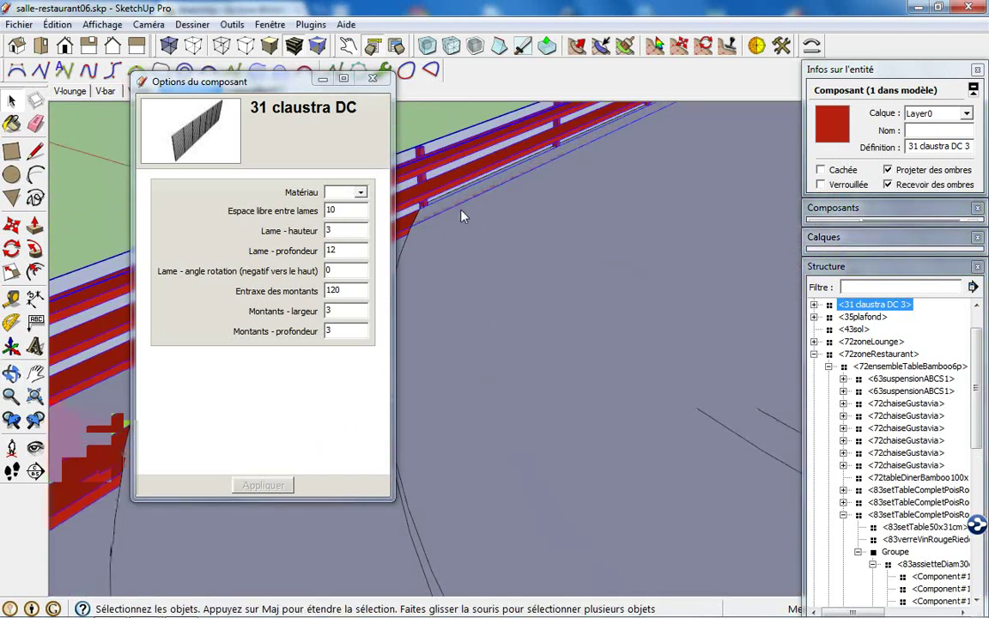
# - Hide the 35plafond ceiling layer and zoom out to view the whole lounge
pyautogui.click(825, 266)
pyautogui.click(822, 237)
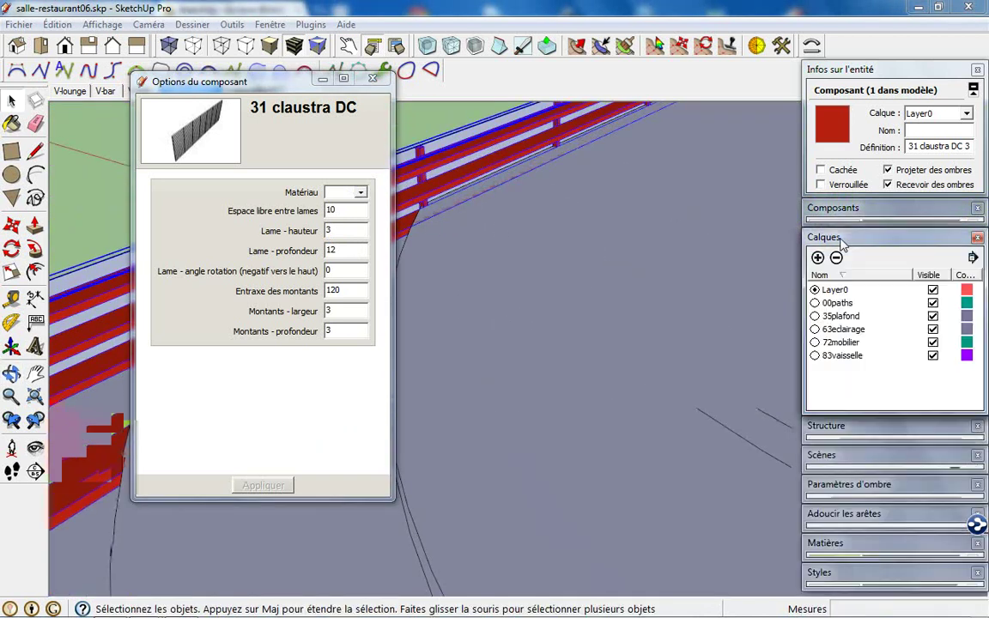
pyautogui.click(933, 316)
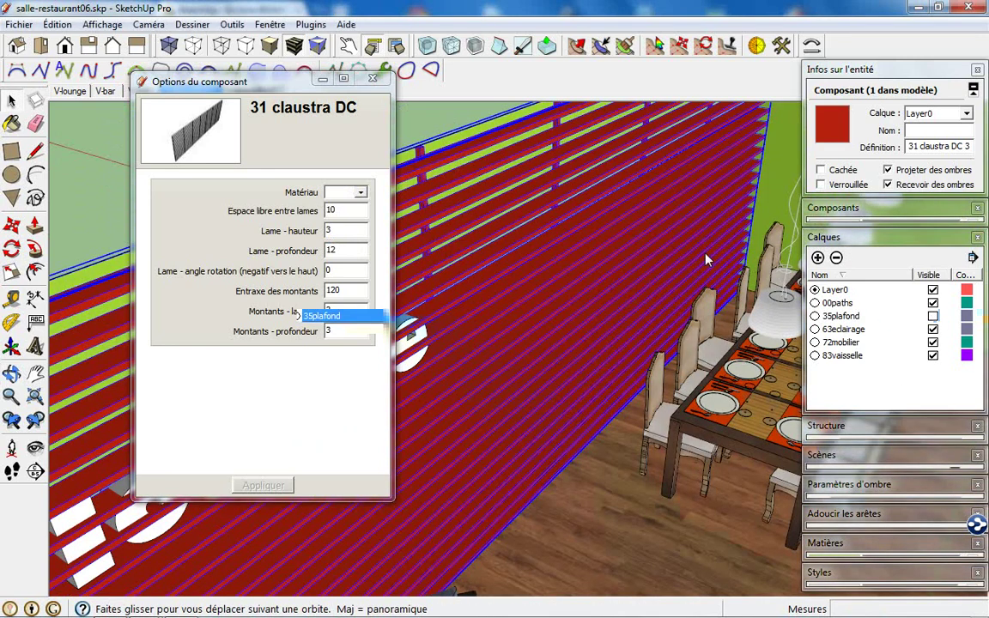
pyautogui.moveTo(773, 283); pyautogui.dragTo(535, 278, button='middle')
pyautogui.scroll(-2, 535, 277)
pyautogui.scroll(-3, 535, 278)
pyautogui.scroll(-3, 534, 277)
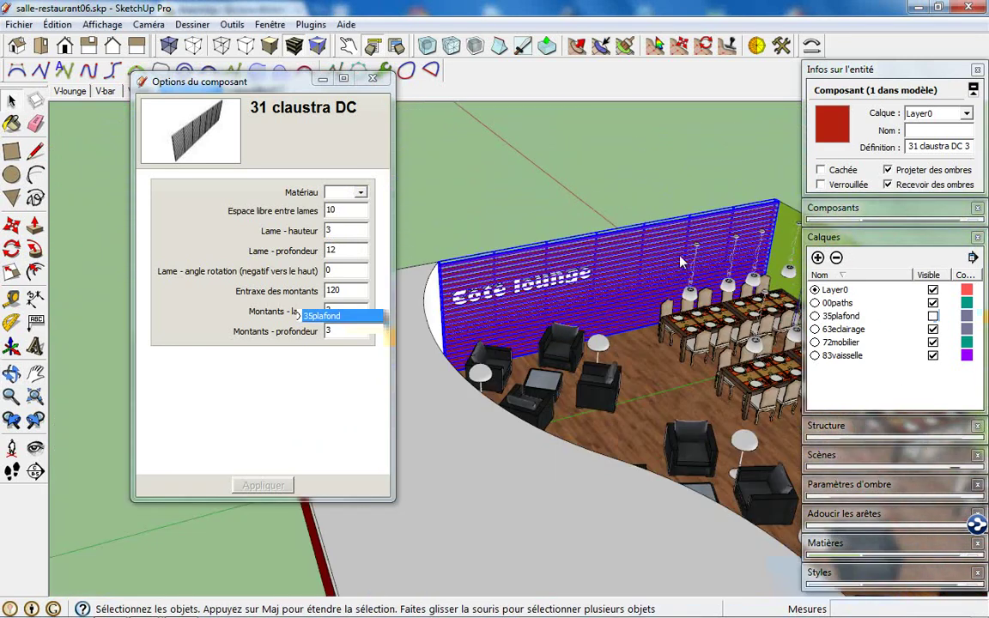
pyautogui.moveTo(601, 258); pyautogui.dragTo(648, 243, button='middle')
pyautogui.scroll(1, 644, 247)
pyautogui.scroll(1, 639, 251)
pyautogui.scroll(-1, 635, 254)
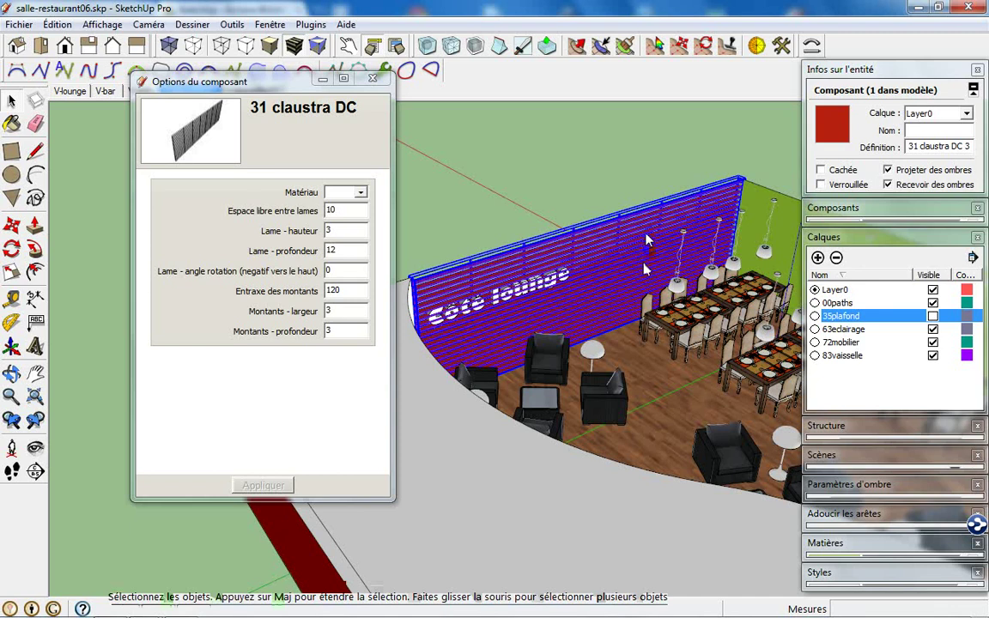
# - Scale the claustra down in height and along its length with the Scale tool
pyautogui.press('s')
pyautogui.moveTo(599, 223); pyautogui.dragTo(607, 309)
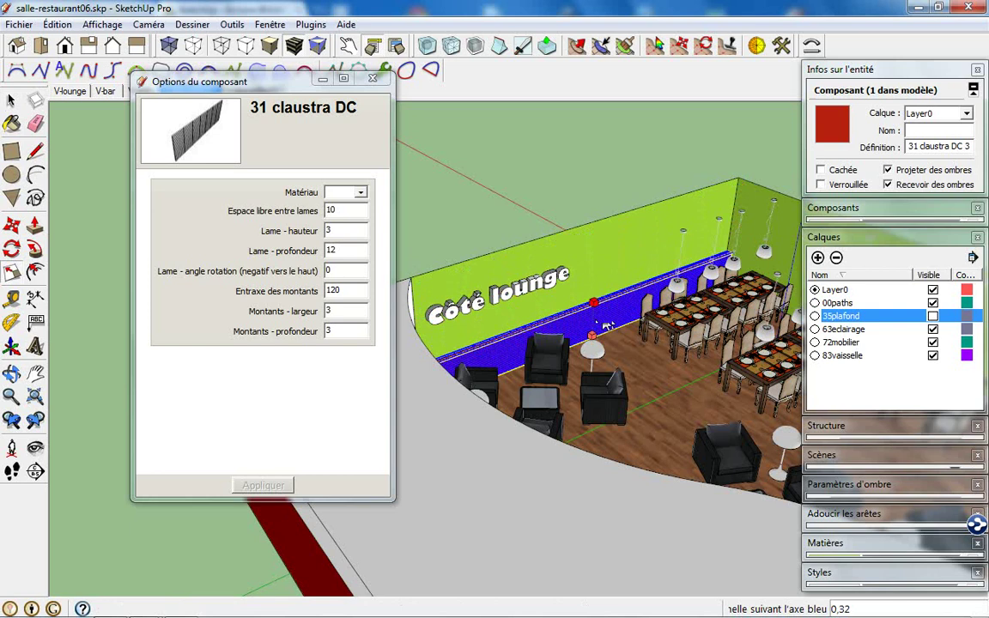
pyautogui.scroll(1, 607, 319)
pyautogui.scroll(1, 603, 319)
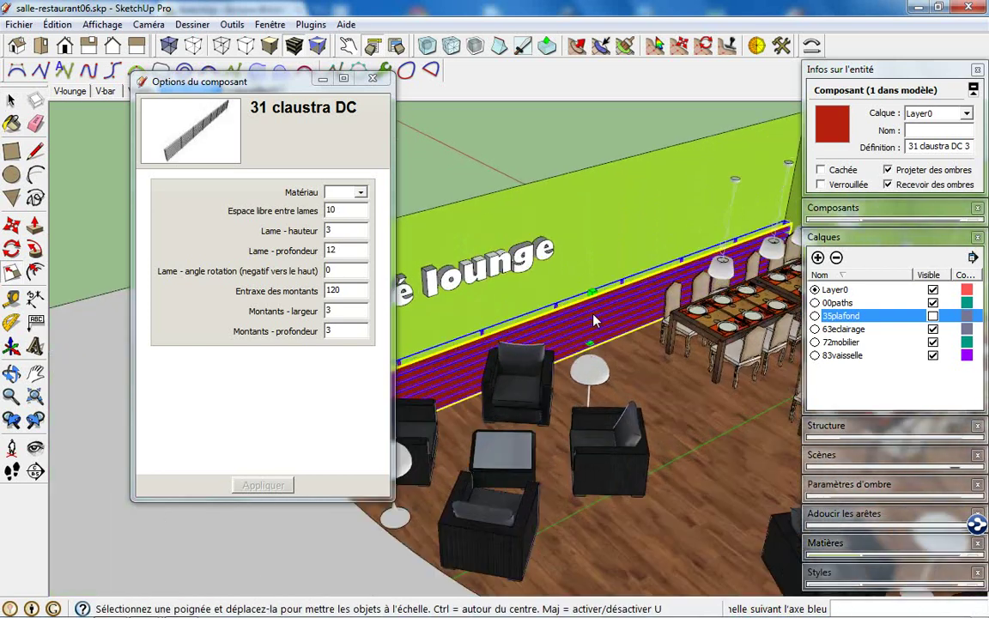
pyautogui.scroll(2, 600, 318)
pyautogui.scroll(3, 597, 320)
pyautogui.moveTo(592, 321)
pyautogui.mouseDown(button='middle')
pyautogui.moveTo(723, 290)
pyautogui.moveTo(552, 264)
pyautogui.moveTo(768, 346)
pyautogui.mouseUp(button='middle')
pyautogui.scroll(-2, 551, 262)
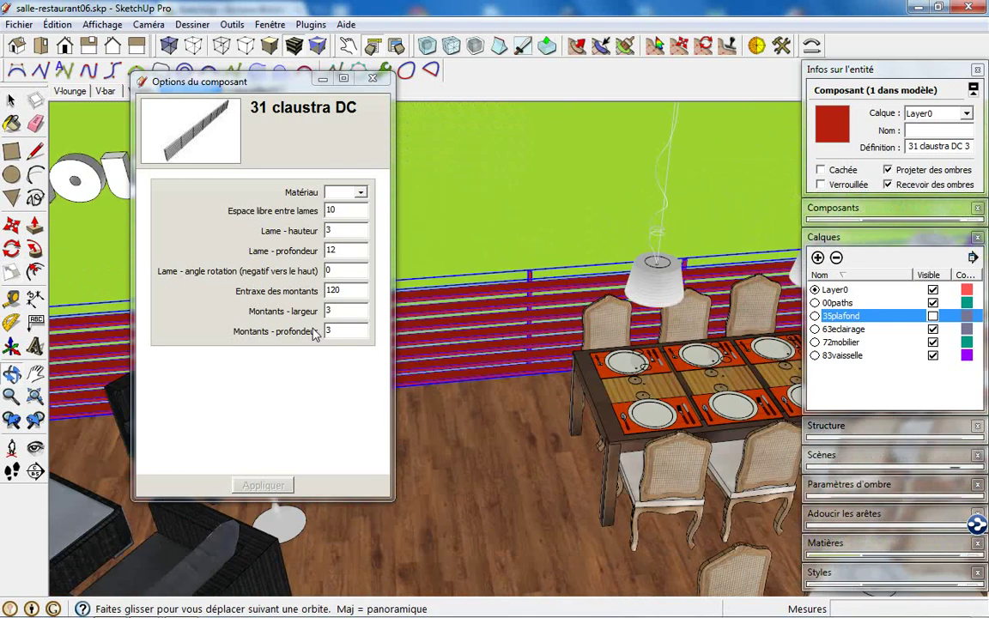
pyautogui.scroll(-3, 769, 346)
pyautogui.scroll(-2, 584, 278)
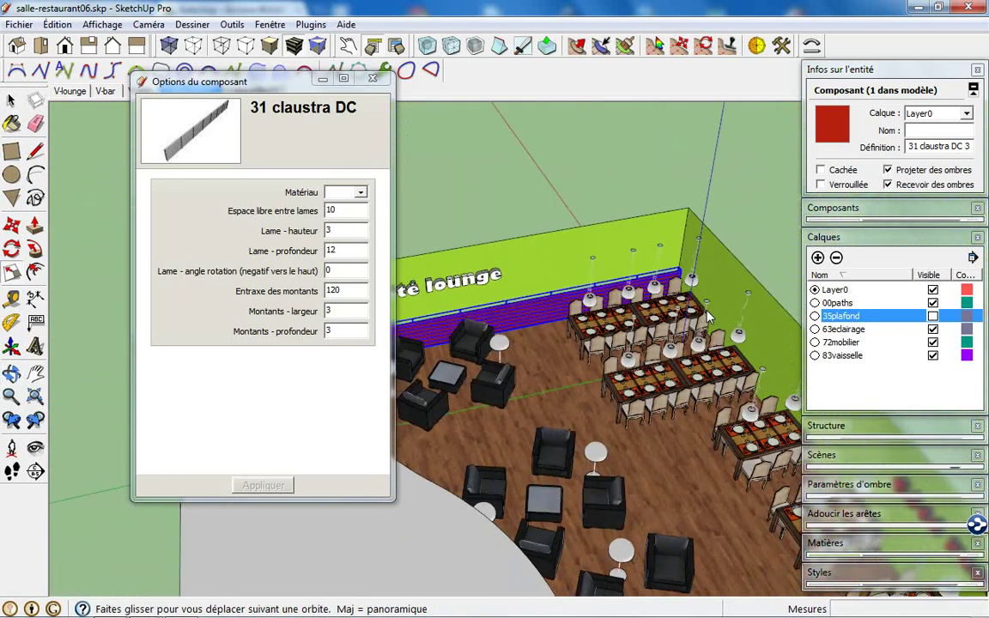
pyautogui.moveTo(584, 278); pyautogui.dragTo(667, 289, button='middle')
pyautogui.moveTo(660, 259)
pyautogui.mouseDown()
pyautogui.moveTo(498, 318)
pyautogui.moveTo(445, 324)
pyautogui.mouseUp()
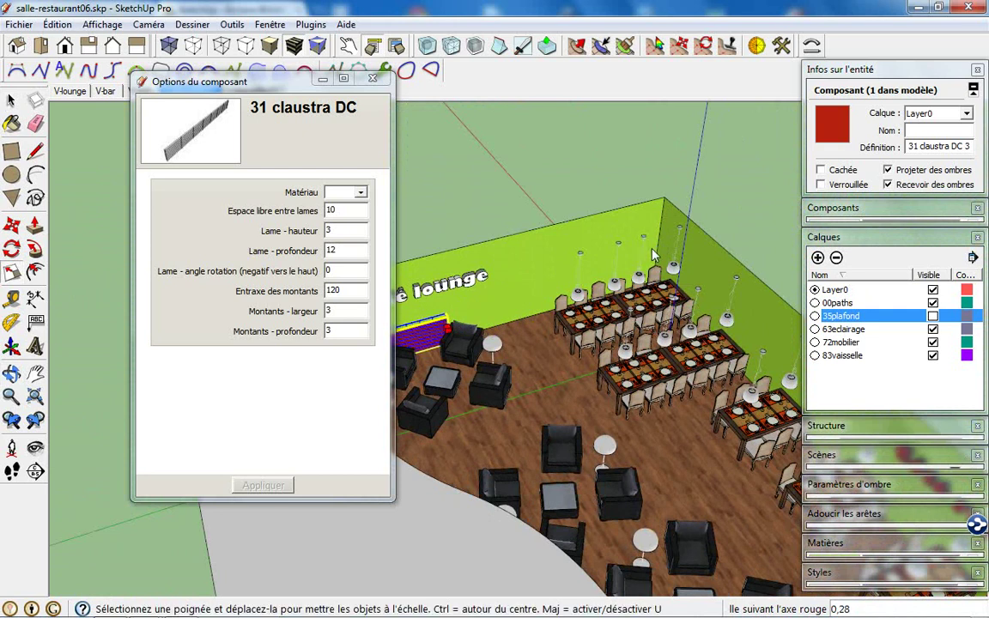
# - Stretch the claustra longer along the lounge wall and taller to cover it
pyautogui.moveTo(590, 263)
pyautogui.mouseDown(button='middle')
pyautogui.moveTo(565, 229)
pyautogui.moveTo(586, 321)
pyautogui.mouseUp(button='middle')
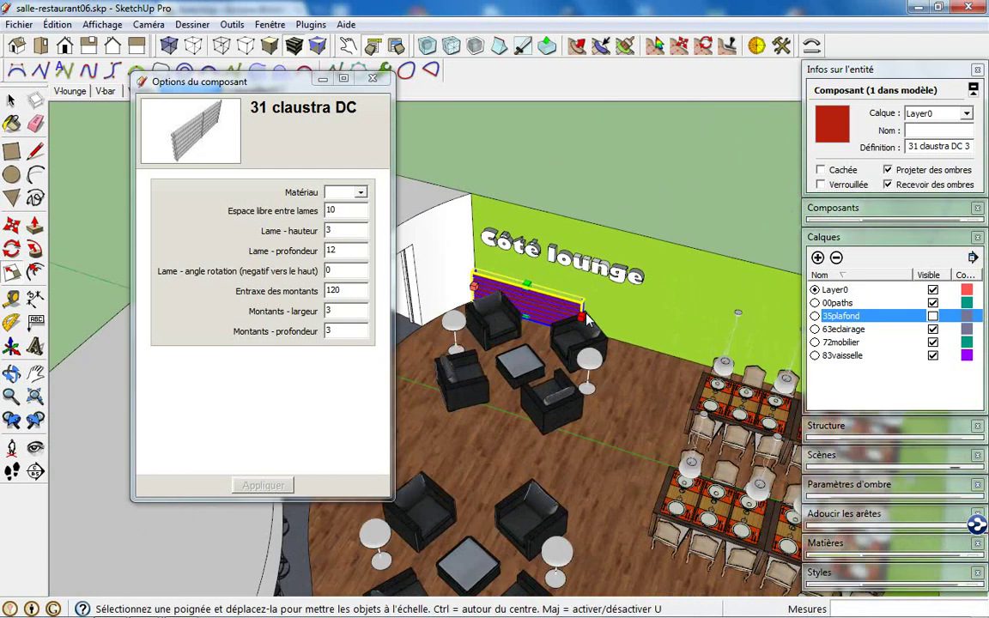
pyautogui.scroll(3, 586, 320)
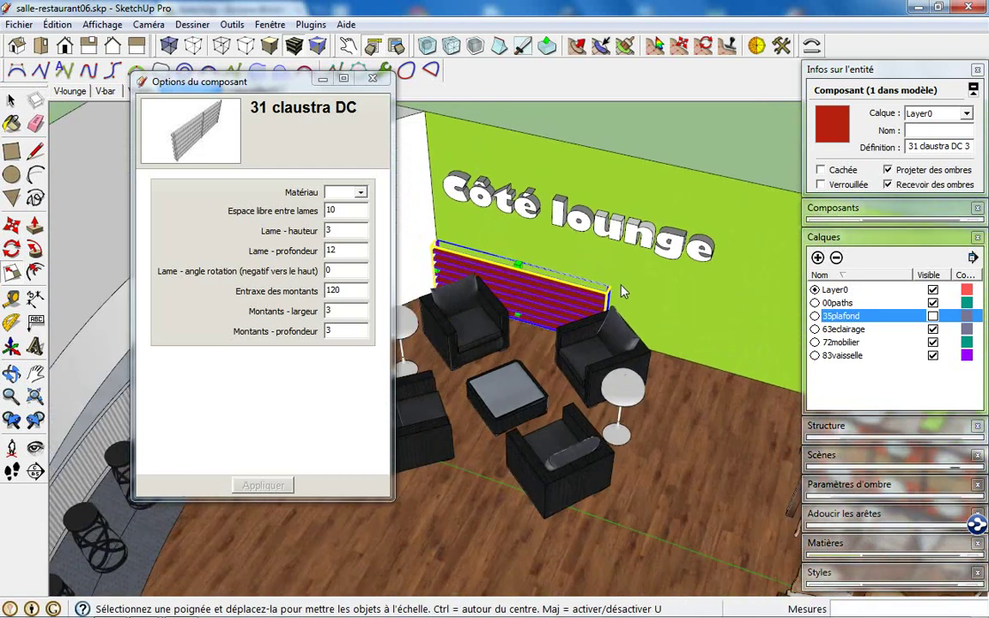
pyautogui.moveTo(559, 256)
pyautogui.mouseDown(button='middle')
pyautogui.moveTo(427, 262)
pyautogui.moveTo(620, 344)
pyautogui.moveTo(530, 371)
pyautogui.moveTo(542, 369)
pyautogui.mouseUp(button='middle')
pyautogui.scroll(2, 620, 344)
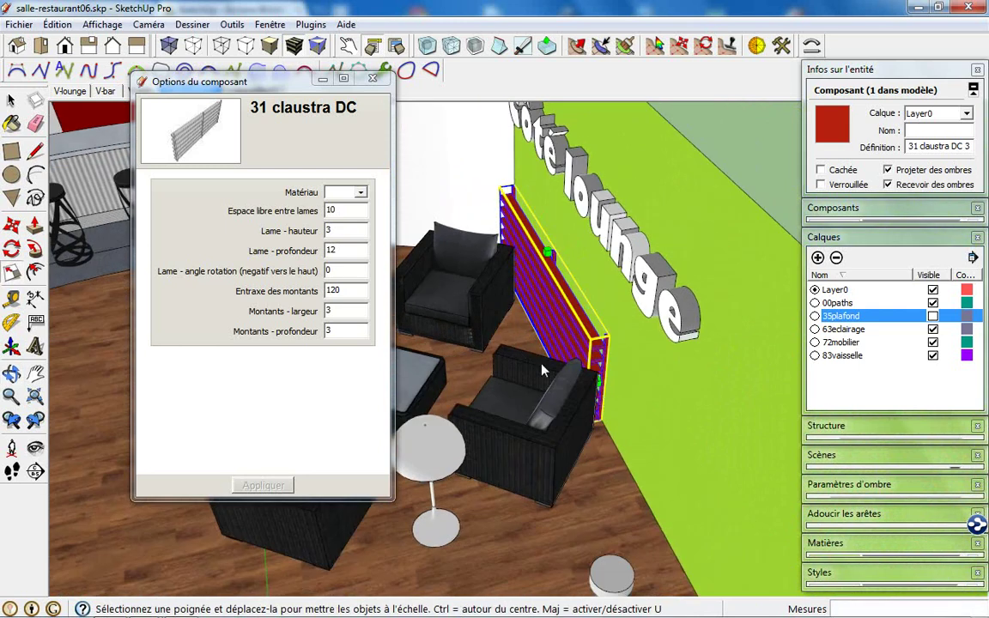
pyautogui.moveTo(599, 392); pyautogui.dragTo(740, 556)
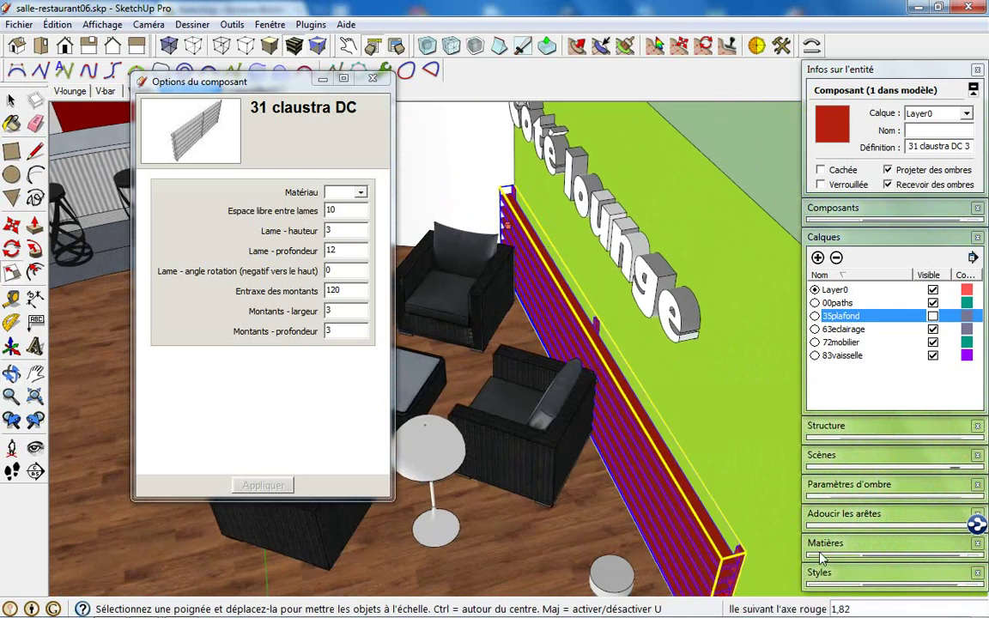
pyautogui.moveTo(826, 575); pyautogui.dragTo(759, 518)
pyautogui.moveTo(759, 518)
pyautogui.mouseDown(button='middle')
pyautogui.moveTo(779, 399)
pyautogui.moveTo(672, 314)
pyautogui.mouseUp(button='middle')
pyautogui.scroll(-2, 607, 283)
pyautogui.moveTo(601, 283); pyautogui.dragTo(749, 150)
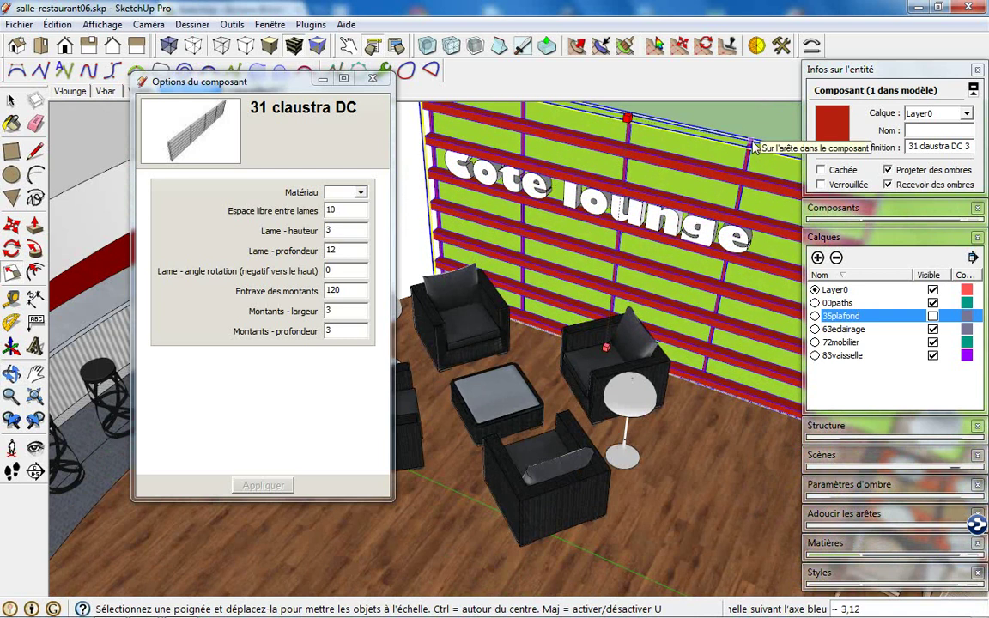
pyautogui.click(753, 146)
pyautogui.moveTo(755, 146); pyautogui.dragTo(461, 113, button='middle')
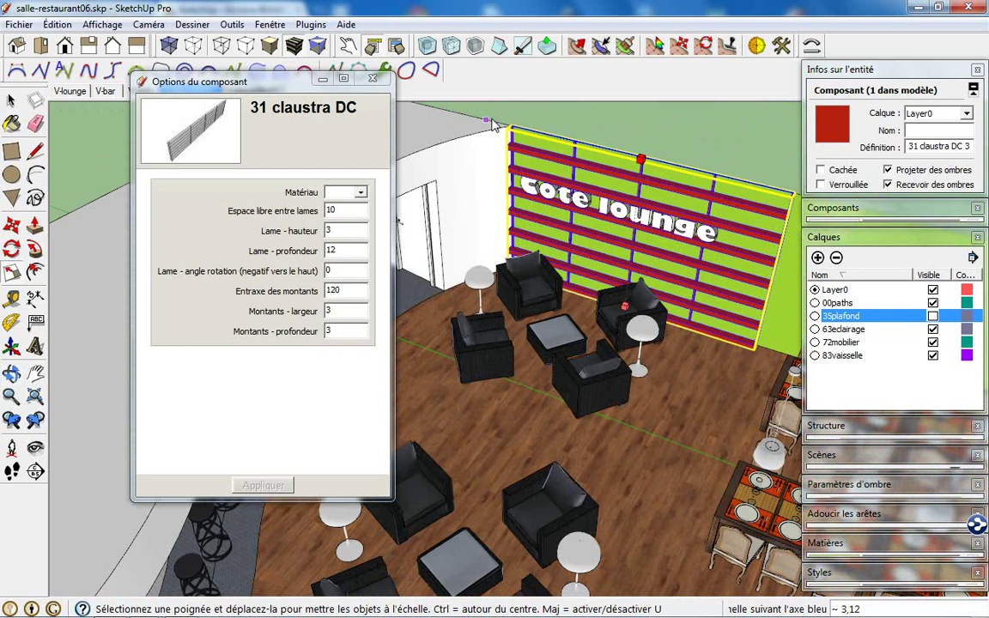
pyautogui.click(511, 131)
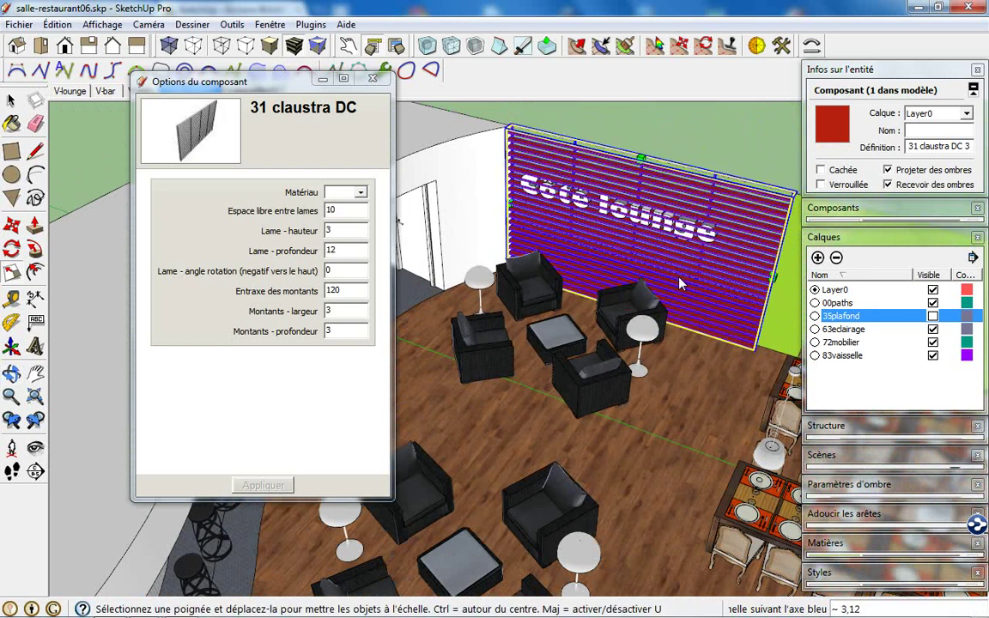
# - Set the claustra's Lame - profondeur to 6 and apply it
pyautogui.moveTo(694, 270); pyautogui.dragTo(726, 282, button='middle')
pyautogui.moveTo(622, 236); pyautogui.dragTo(583, 239, button='middle')
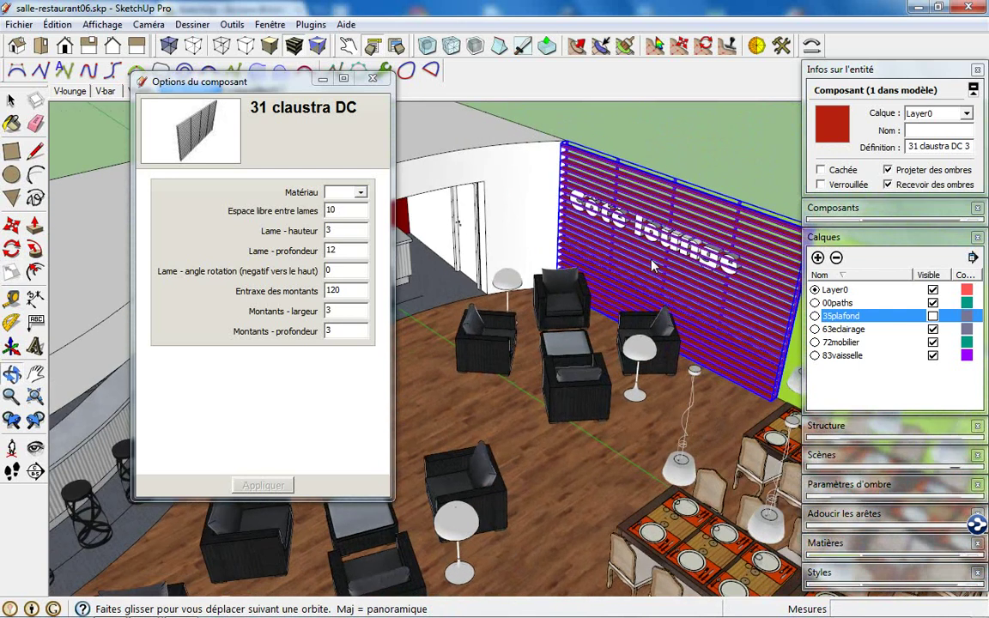
pyautogui.doubleClick(335, 252)
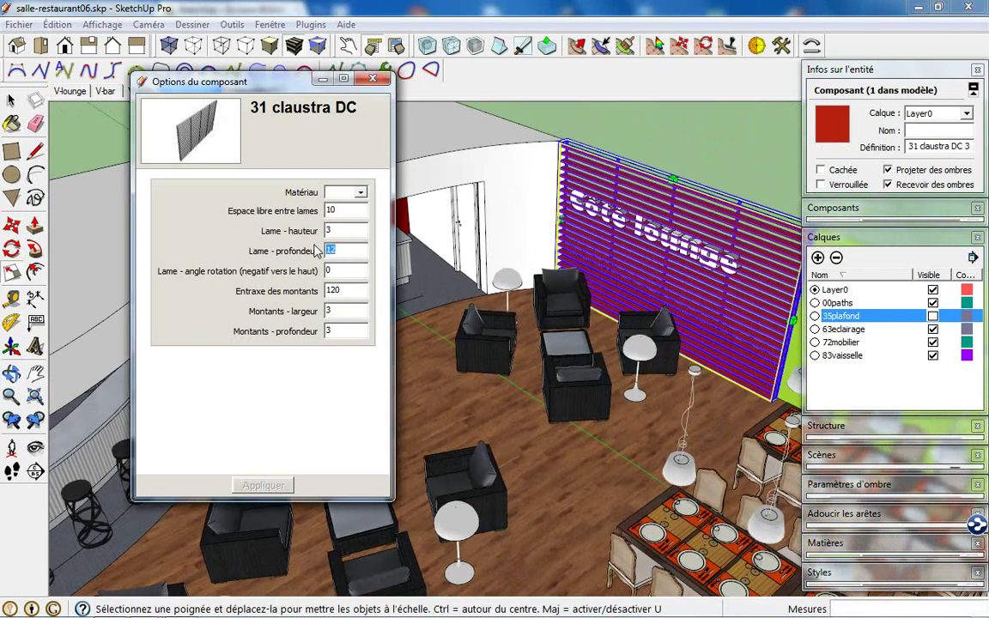
pyautogui.write('6')
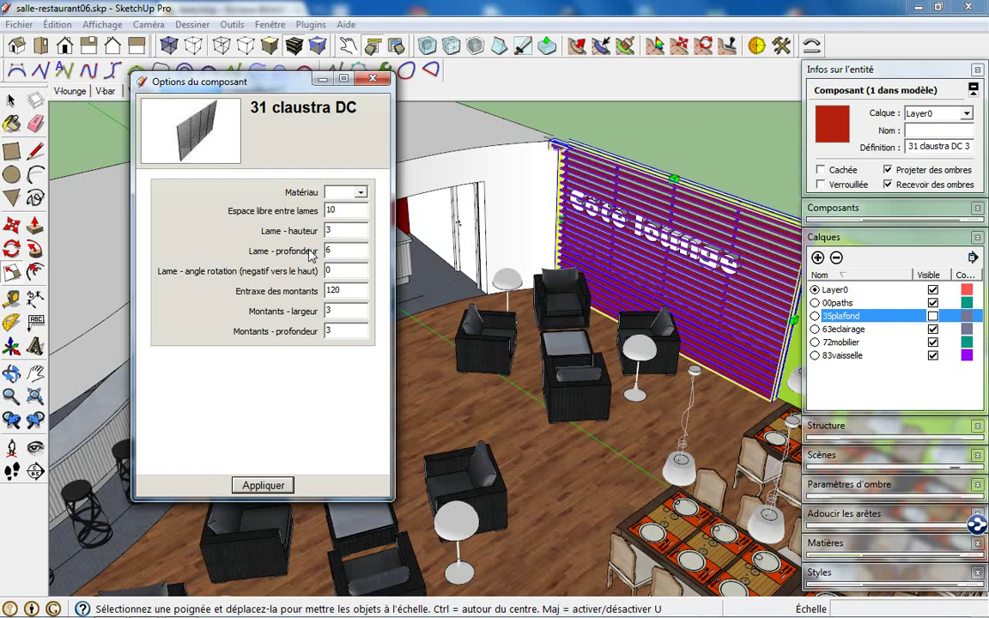
pyautogui.click(430, 244)
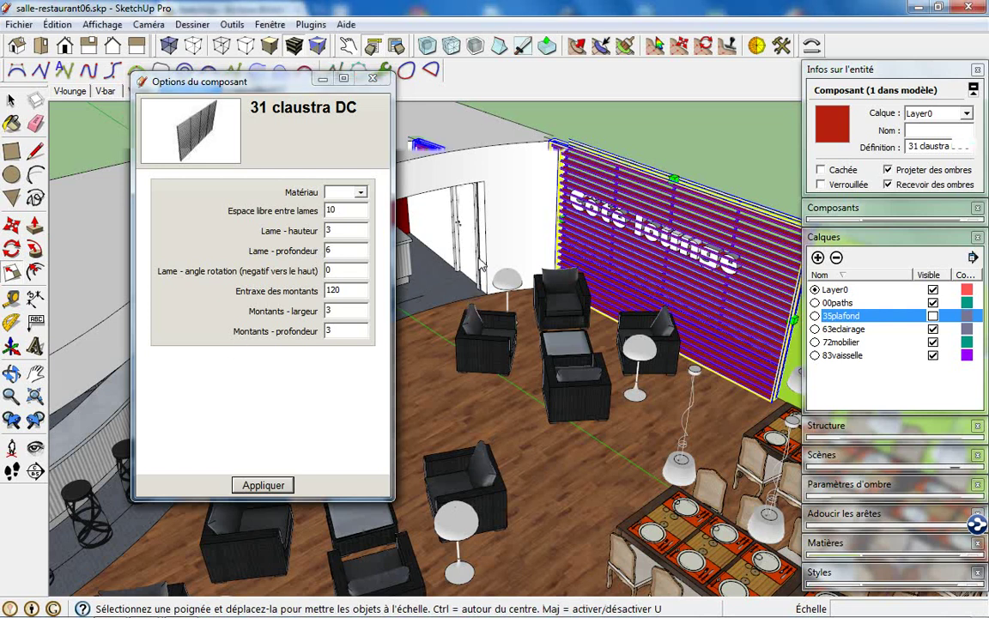
# - Scale the claustra about 1.92 times longer so it reaches the far green wall
pyautogui.moveTo(475, 272)
pyautogui.mouseDown(button='middle')
pyautogui.moveTo(649, 291)
pyautogui.moveTo(591, 270)
pyautogui.moveTo(660, 306)
pyautogui.mouseUp(button='middle')
pyautogui.moveTo(659, 307); pyautogui.dragTo(760, 297)
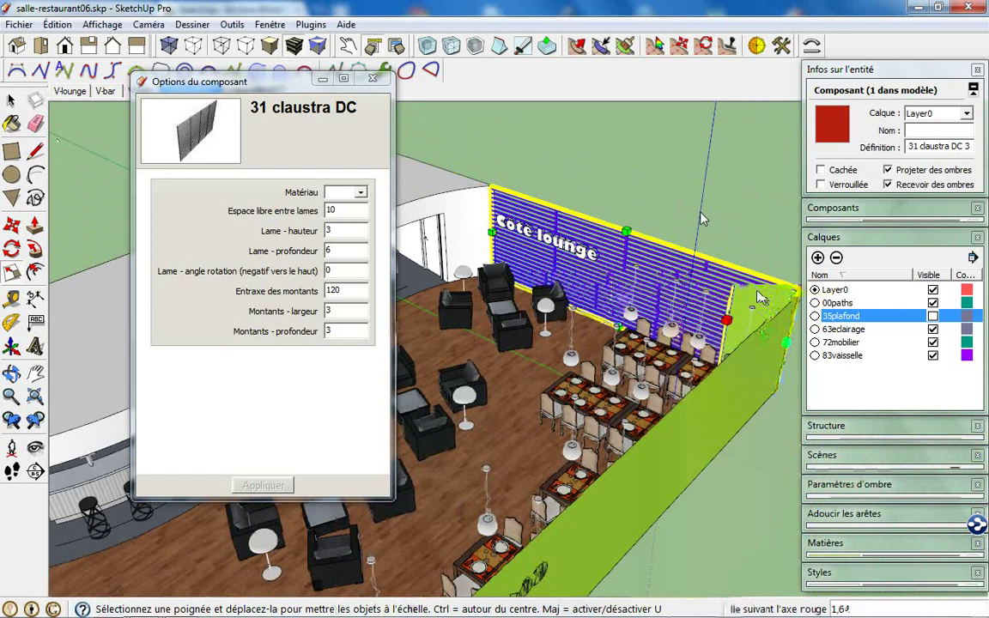
pyautogui.moveTo(759, 297); pyautogui.dragTo(790, 292)
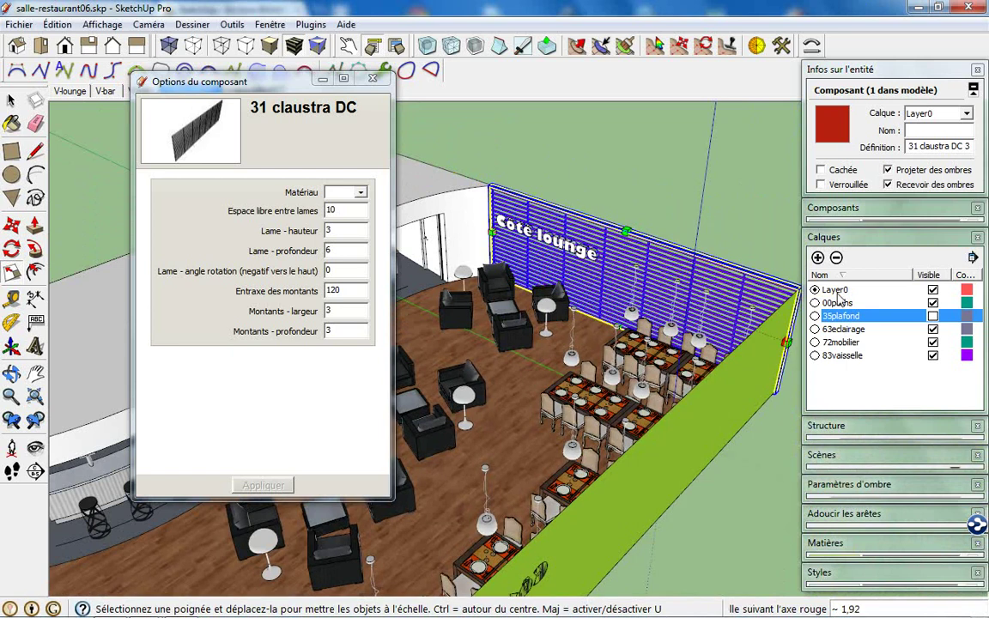
pyautogui.click(853, 209)
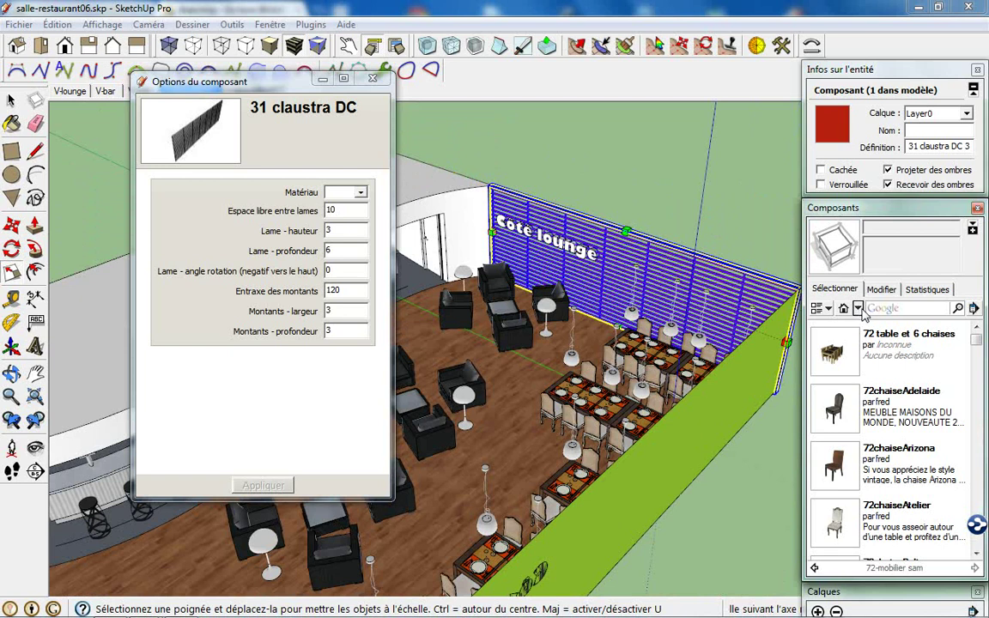
# - Switch the Composants browser to Échantillon de composants and scroll down to Canapé
pyautogui.click(858, 309)
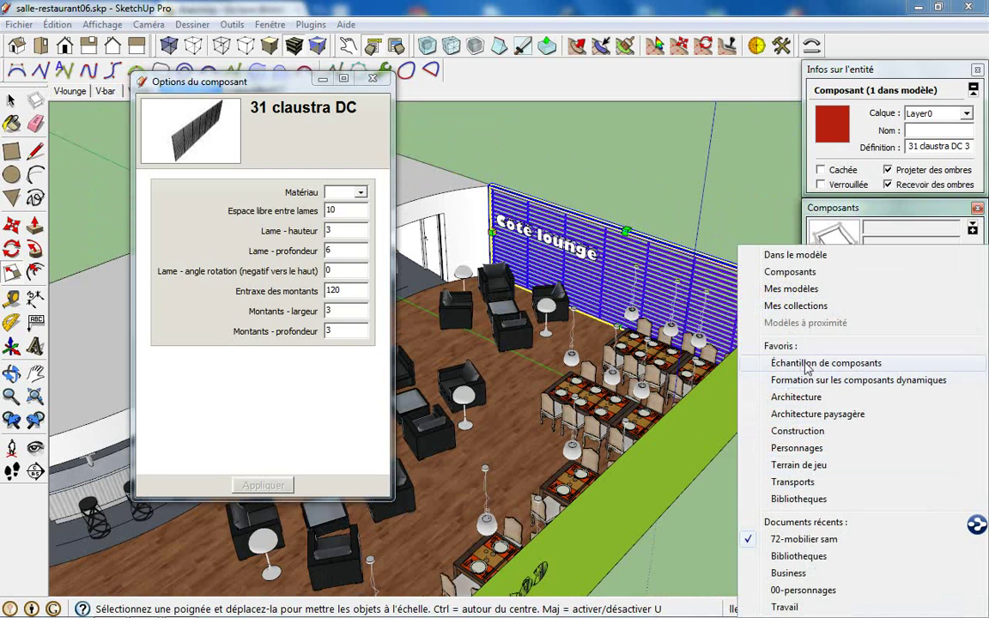
pyautogui.click(803, 367)
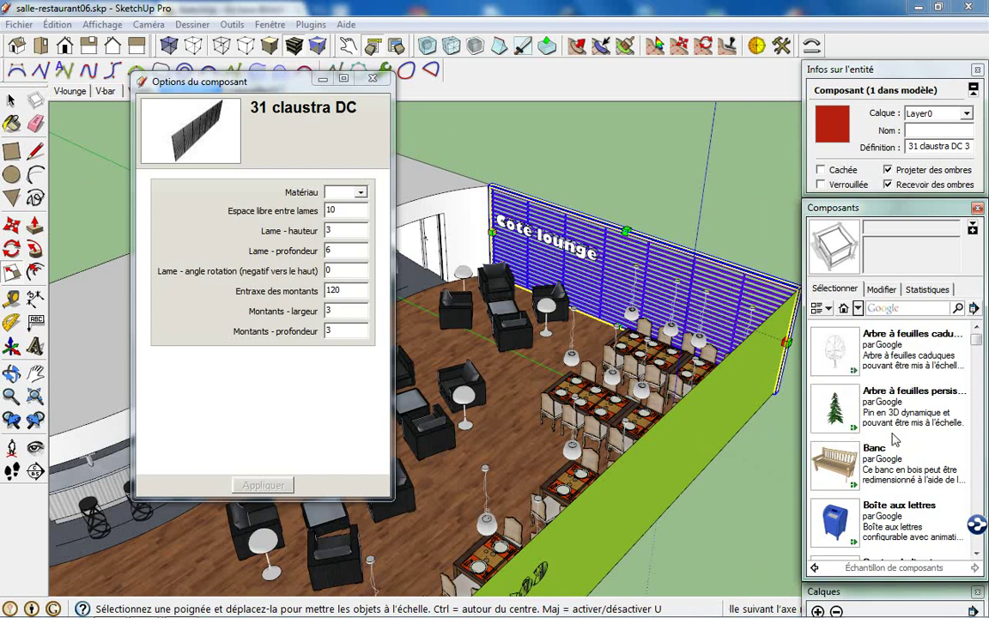
pyautogui.moveTo(977, 341); pyautogui.dragTo(978, 368)
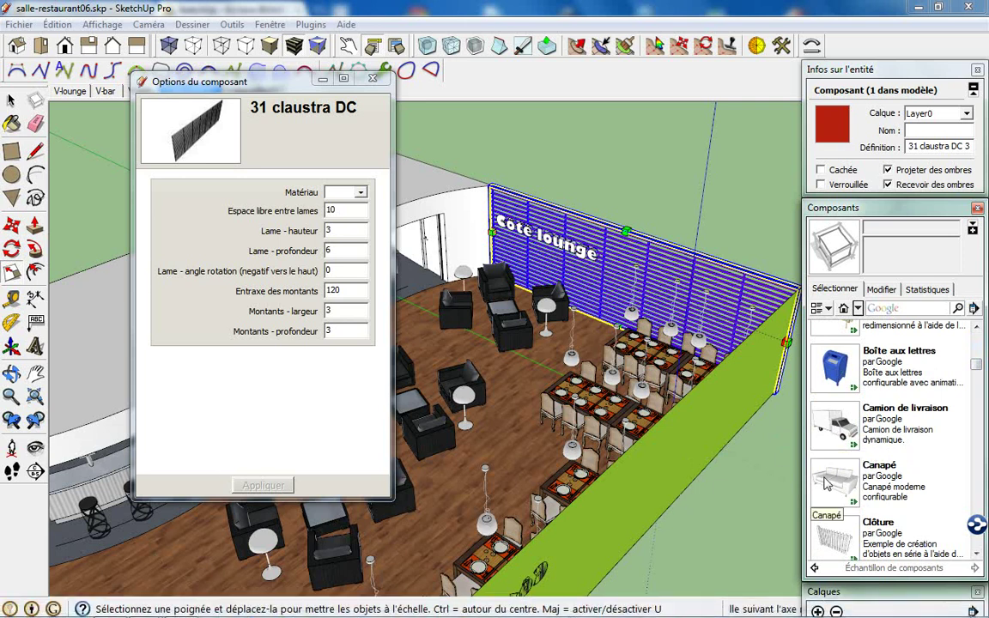
pyautogui.click(827, 483)
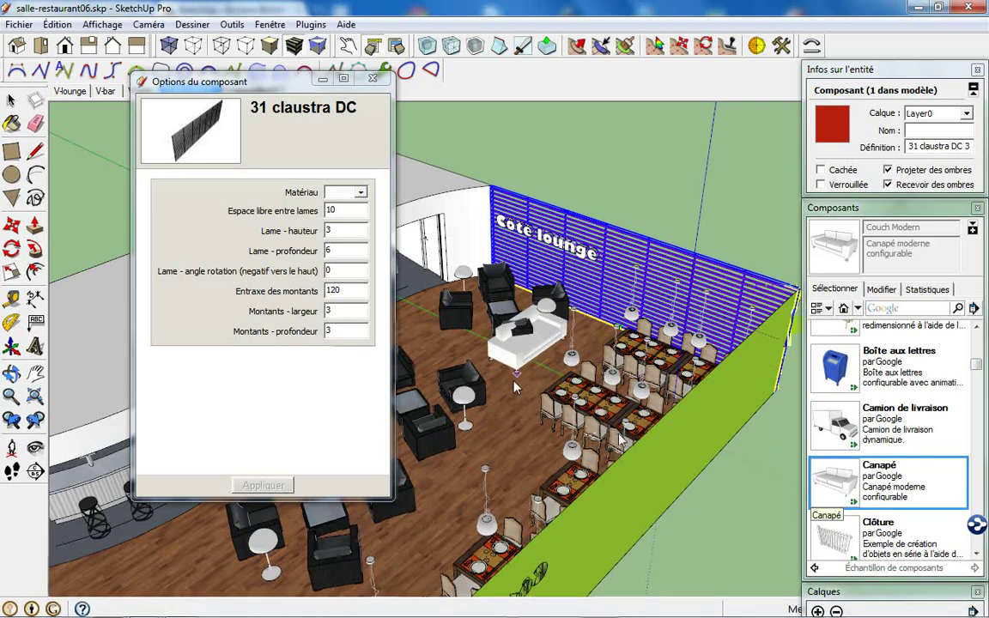
pyautogui.click(517, 387)
pyautogui.scroll(4, 520, 369)
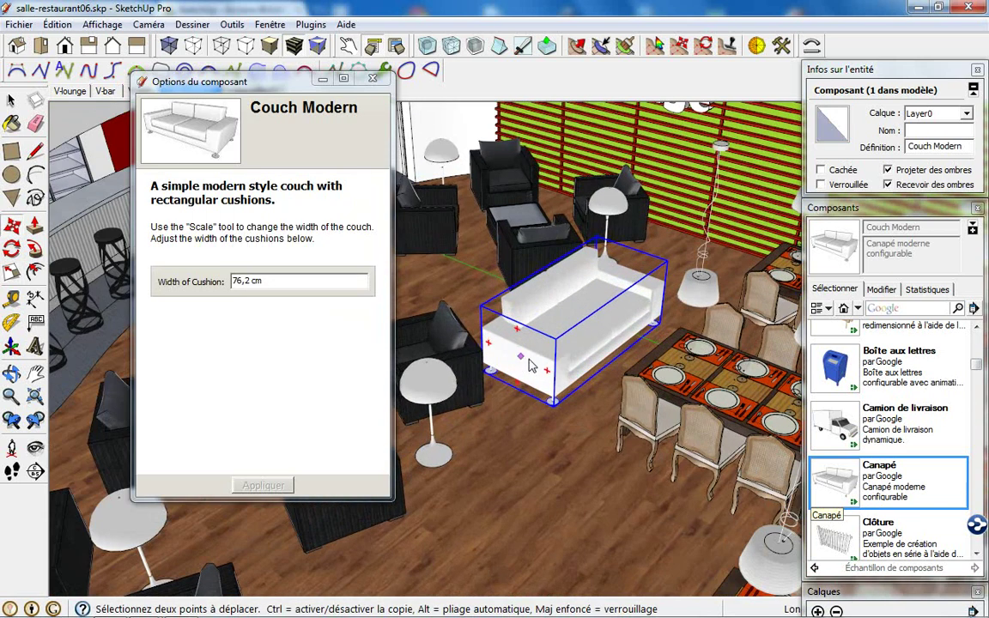
pyautogui.press('s')
pyautogui.moveTo(518, 357); pyautogui.dragTo(327, 592)
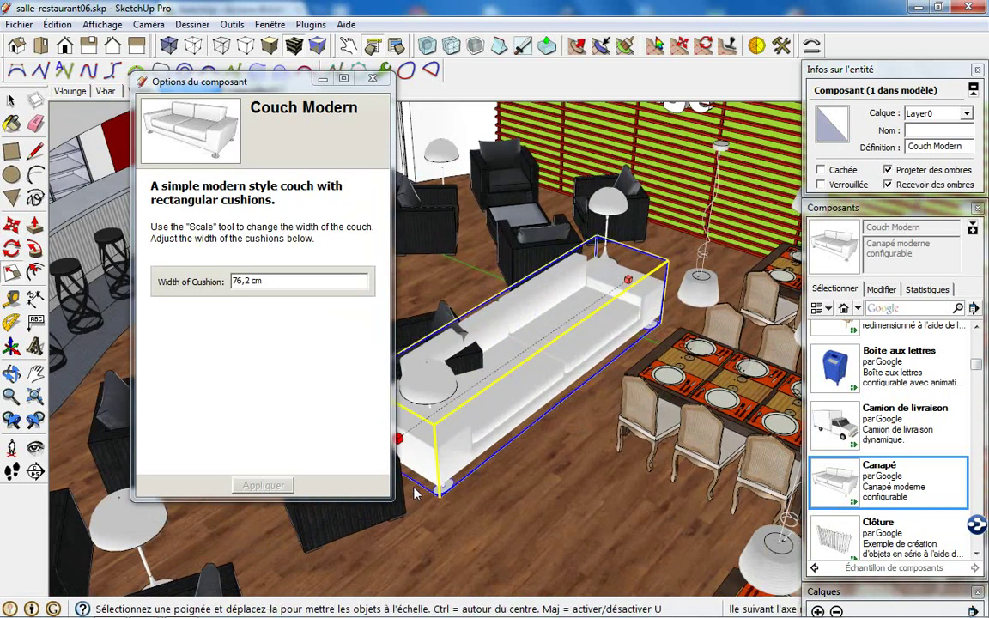
pyautogui.moveTo(328, 593); pyautogui.dragTo(323, 504, button='middle')
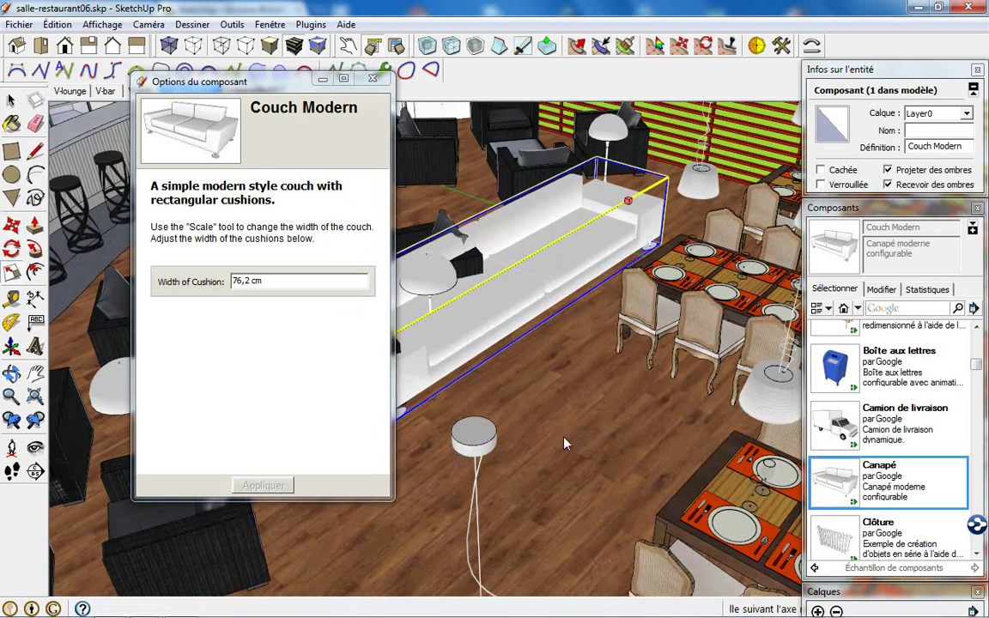
pyautogui.moveTo(612, 432)
pyautogui.mouseDown(button='middle')
pyautogui.moveTo(480, 405)
pyautogui.moveTo(678, 449)
pyautogui.mouseUp(button='middle')
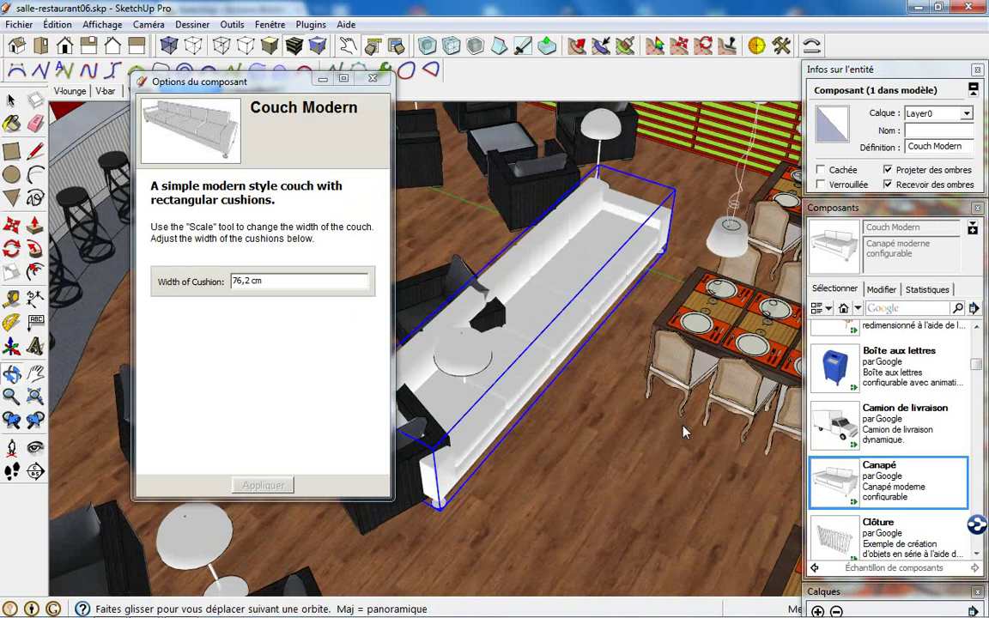
pyautogui.hotkey('ctrl', 'z')
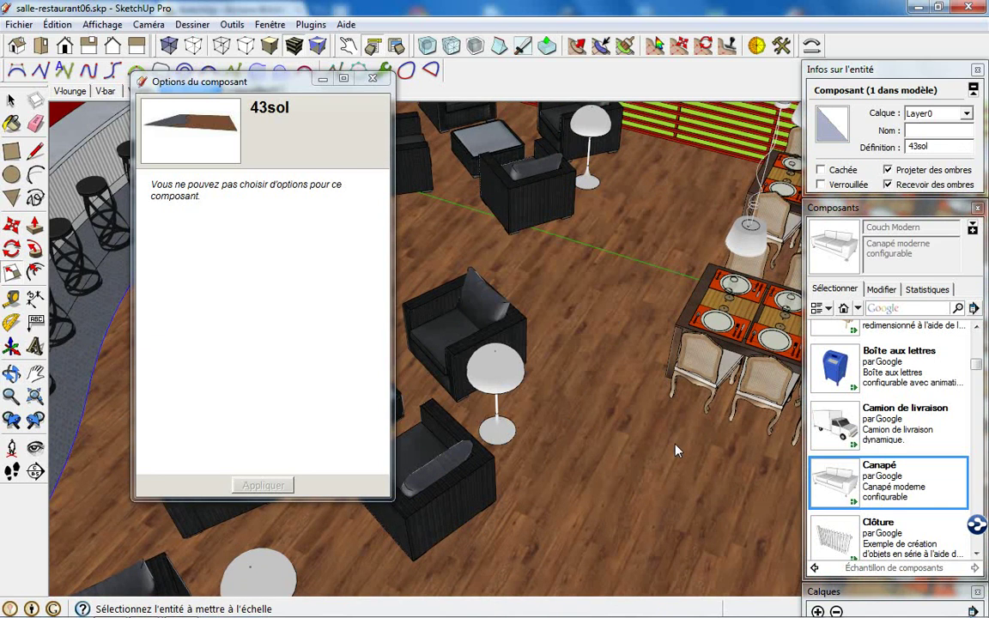
# - Open the component attributes of a single armchair inside the lounge group
pyautogui.click(471, 316)
pyautogui.press('space')
pyautogui.doubleClick(479, 315)
pyautogui.doubleClick(455, 322)
pyautogui.click(455, 322)
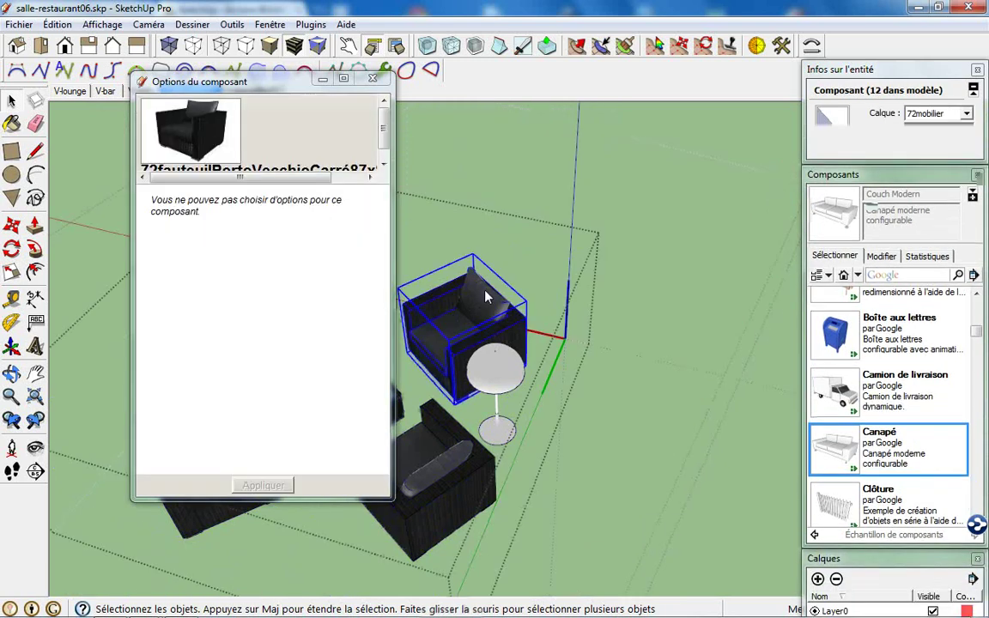
pyautogui.click(370, 43)
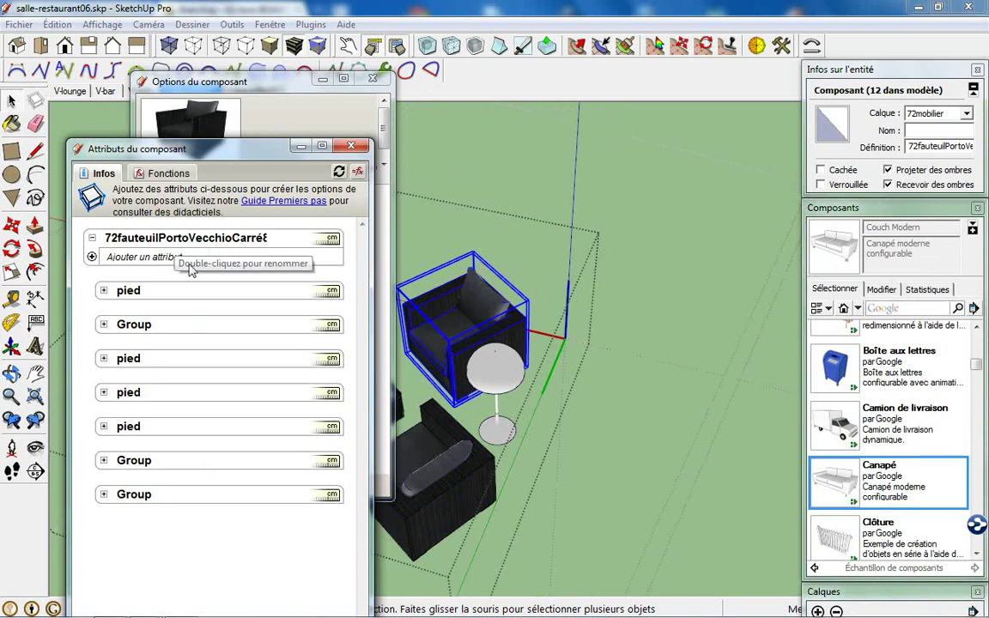
# - Add a marque attribute to the armchair
pyautogui.click(91, 257)
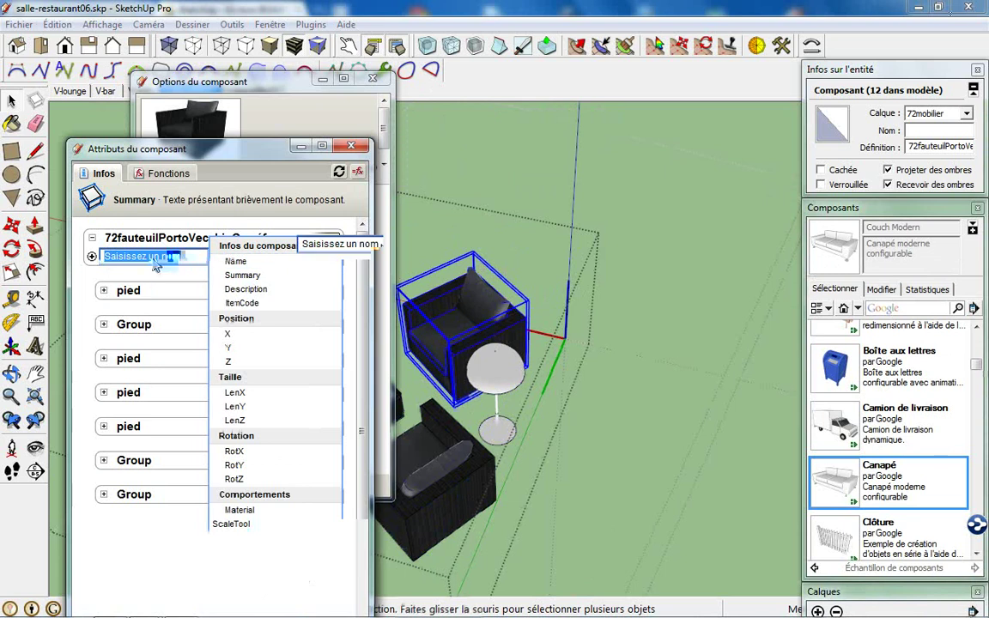
pyautogui.write('marque')
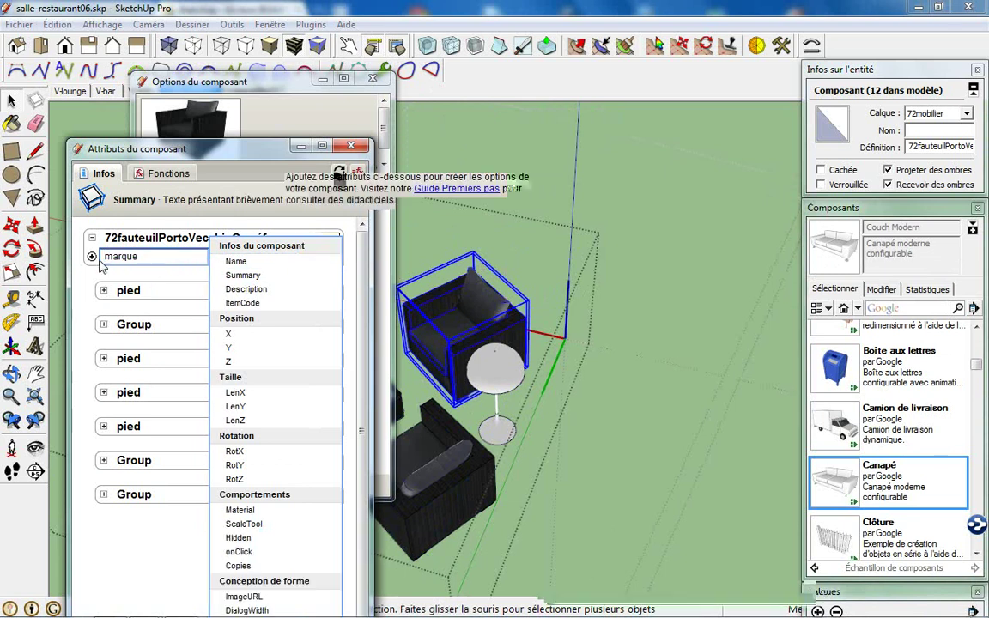
pyautogui.press('Return')
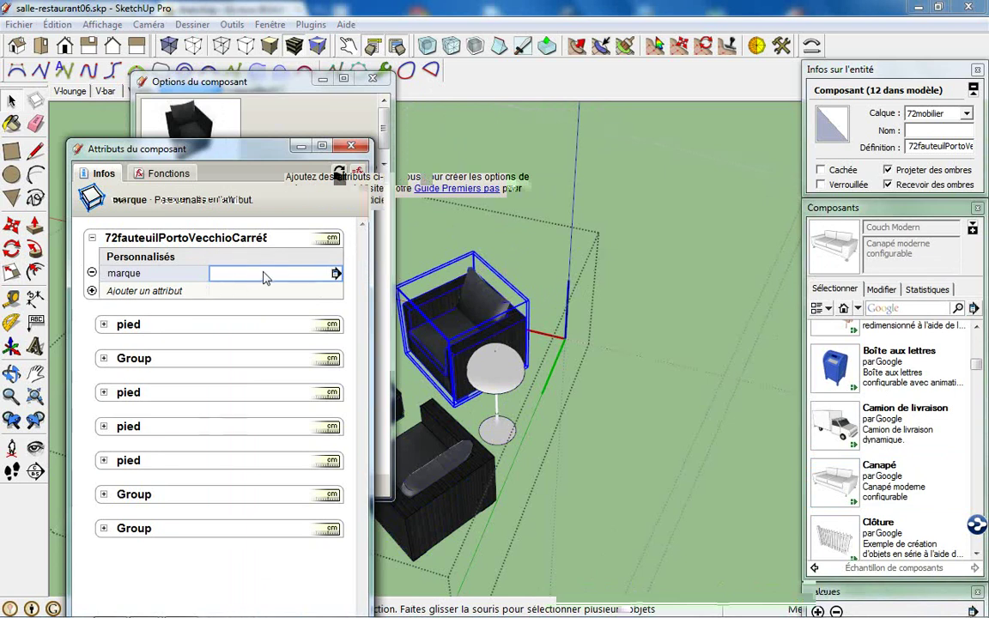
pyautogui.click(284, 279)
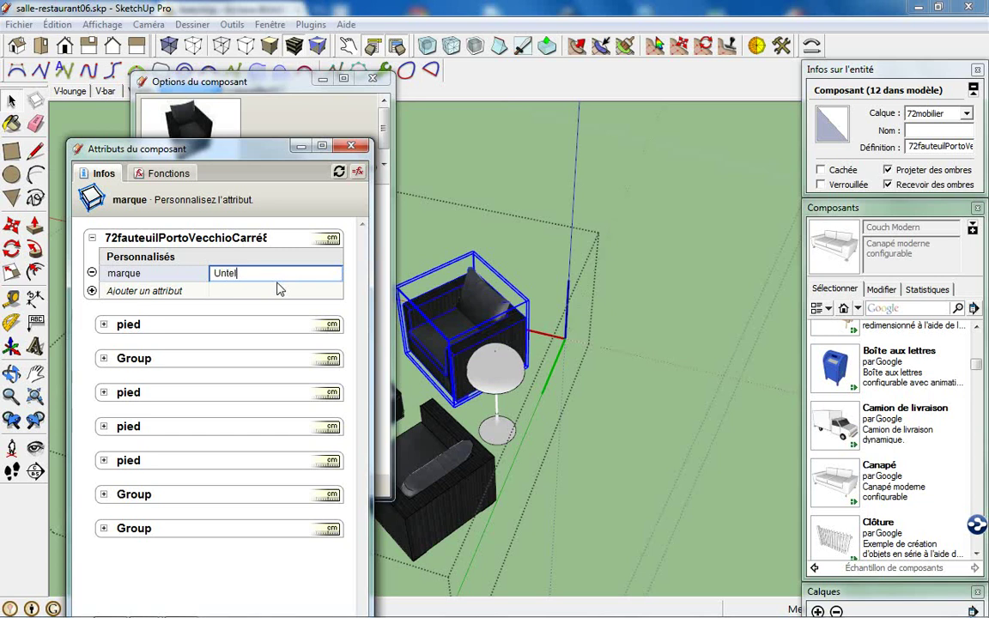
# - Add a prix attribute with value 100, then close the window and leave the component
pyautogui.click(92, 291)
pyautogui.write('prix')
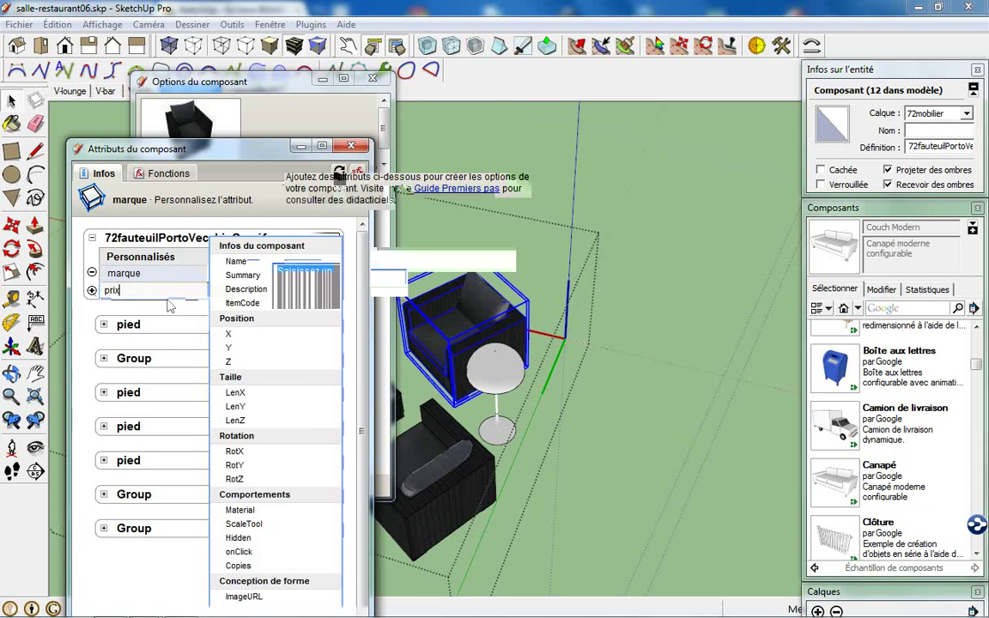
pyautogui.press('Return')
pyautogui.click(248, 293)
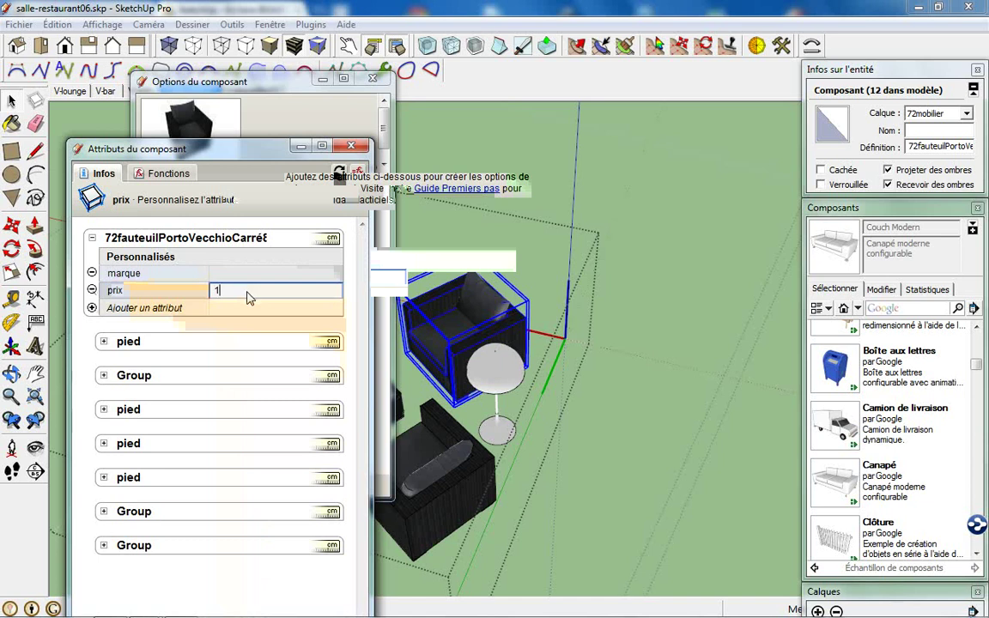
pyautogui.write('00')
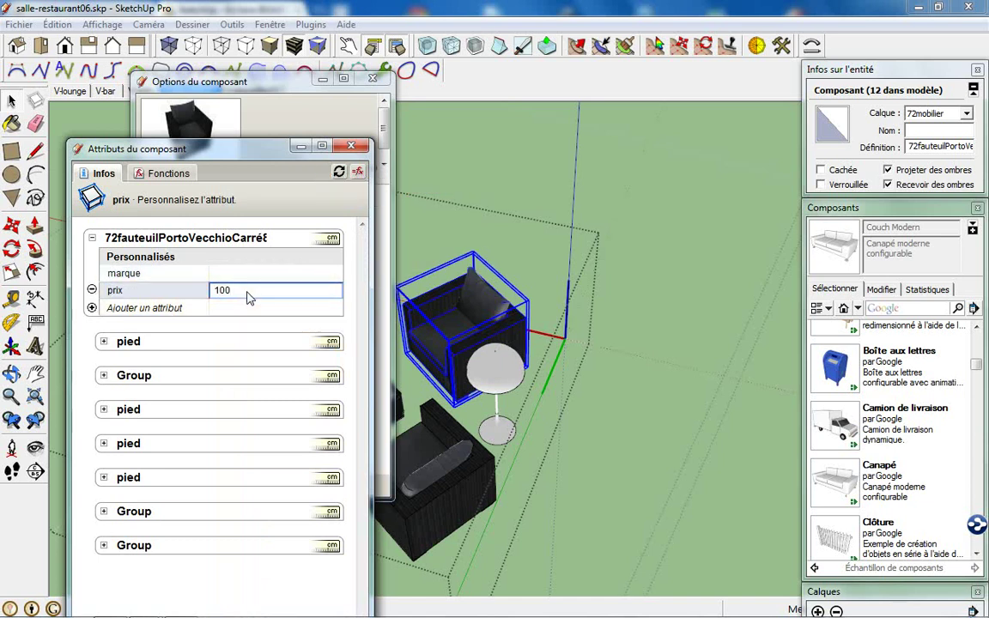
pyautogui.press('Return')
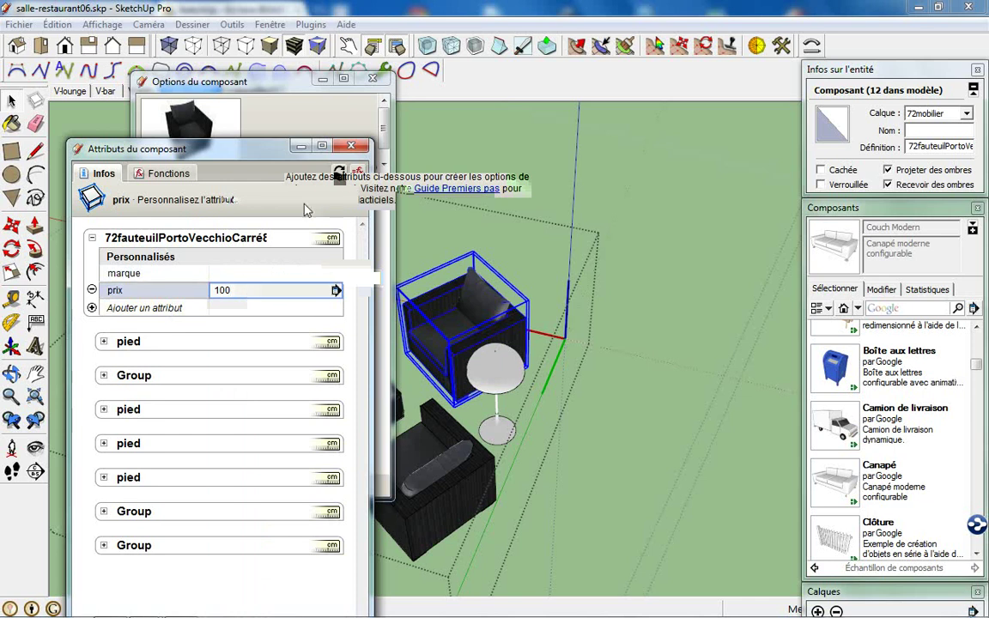
pyautogui.click(350, 146)
pyautogui.click(574, 236)
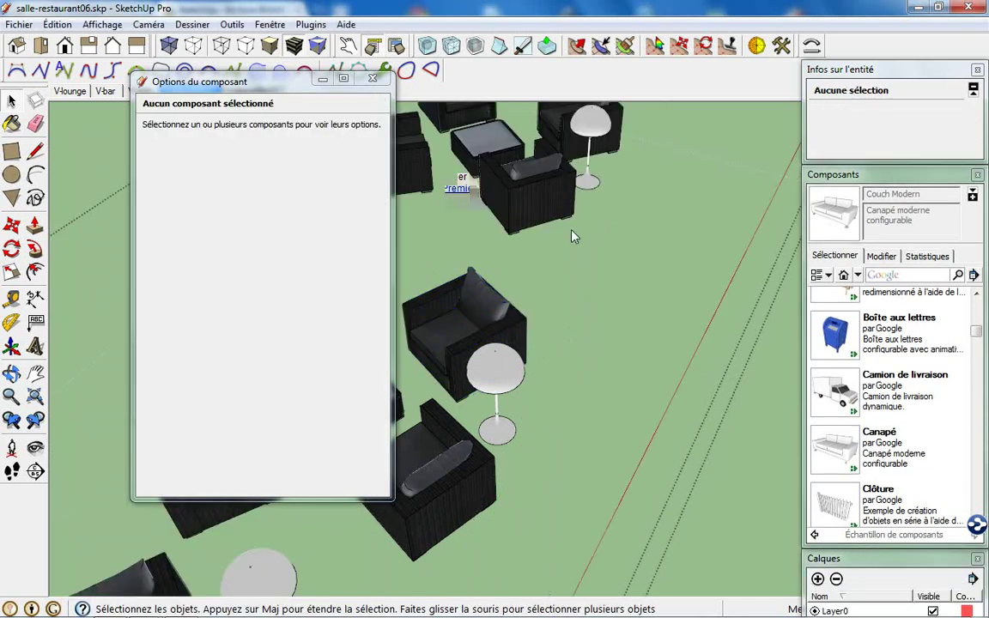
# - Select the whole 72zoneLounge component and close the Options du composant window
pyautogui.scroll(-3, 549, 289)
pyautogui.click(523, 296)
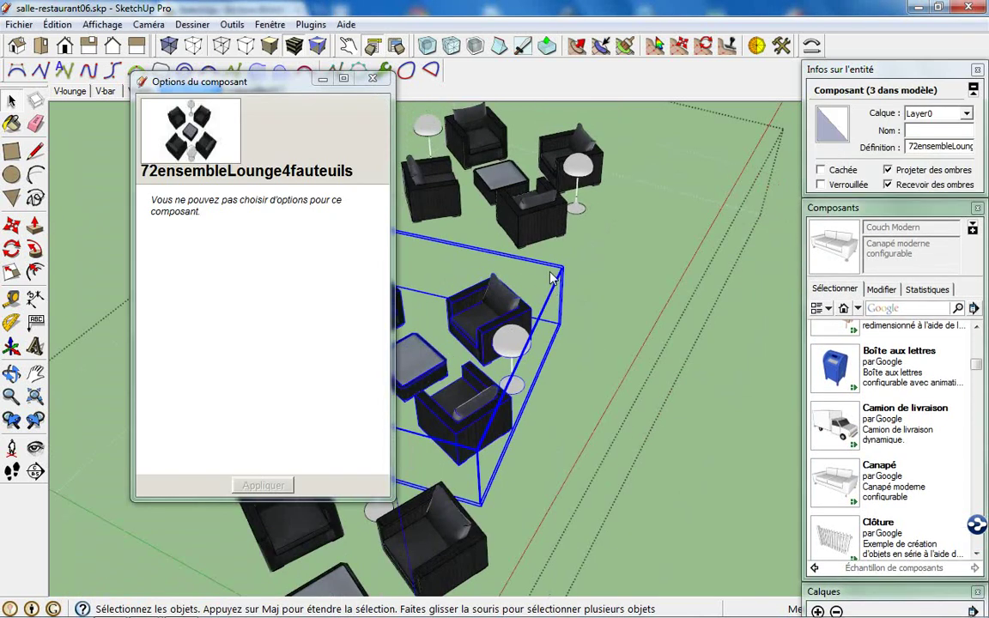
pyautogui.scroll(-2, 575, 275)
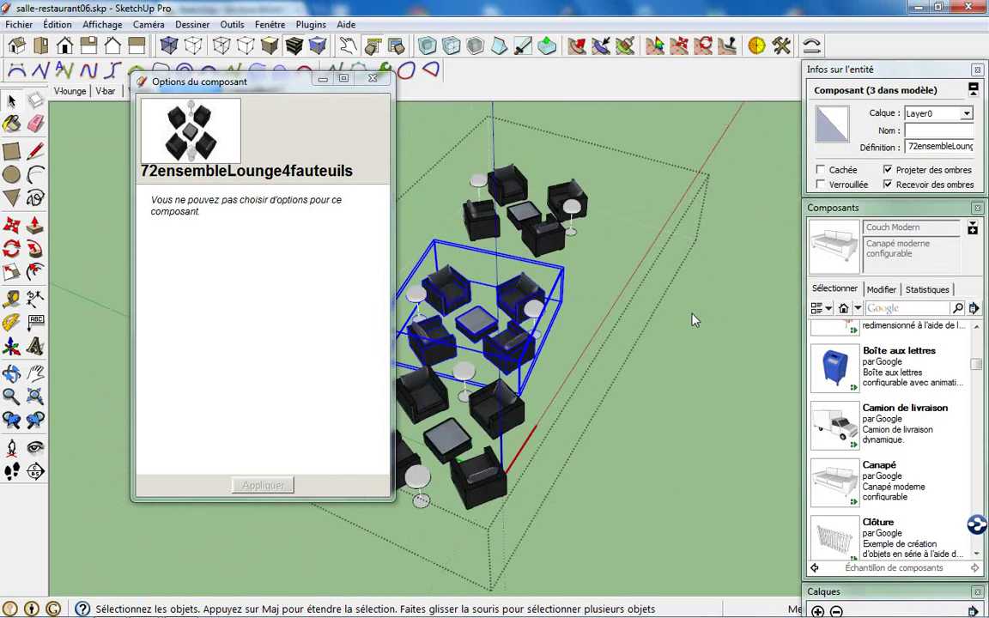
pyautogui.click(694, 319)
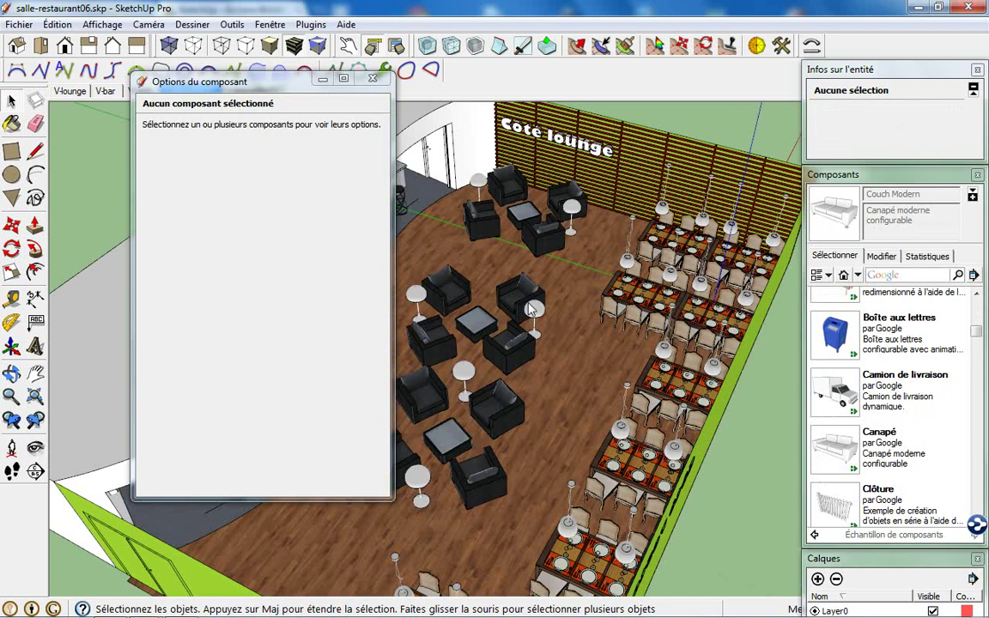
pyautogui.click(440, 390)
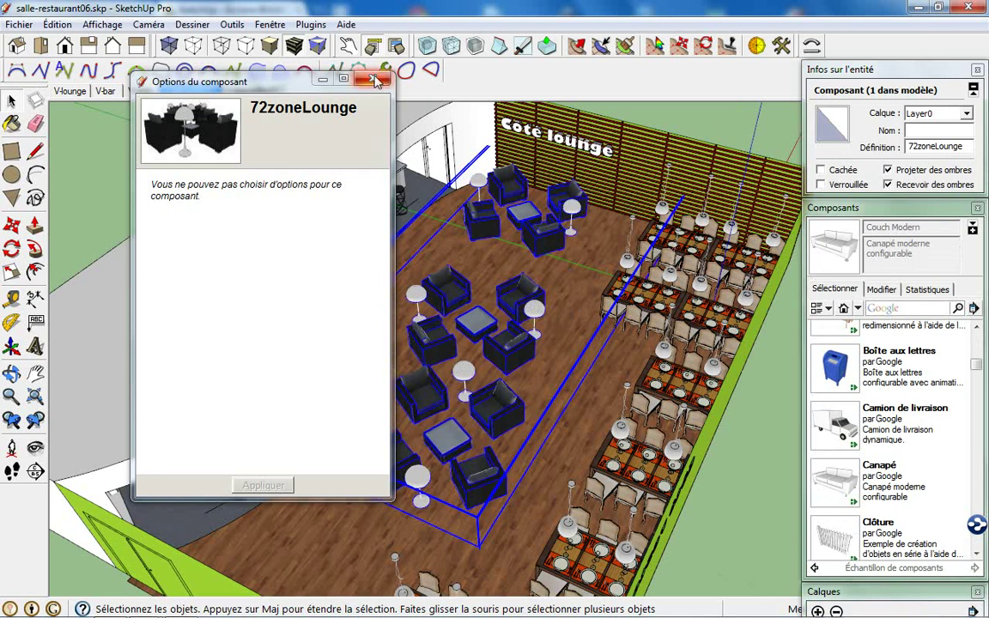
pyautogui.click(371, 79)
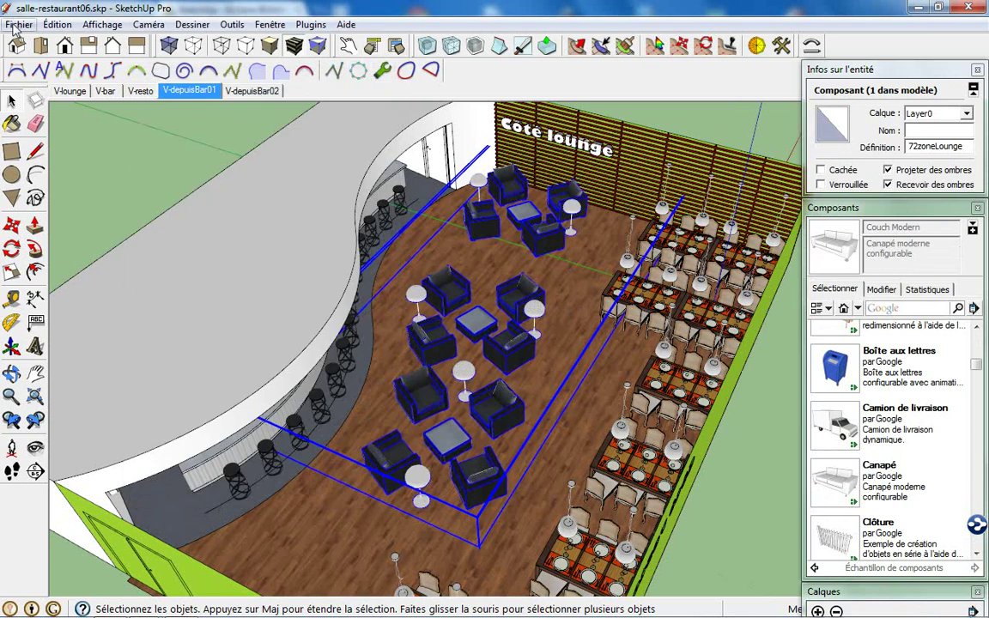
pyautogui.click(18, 25)
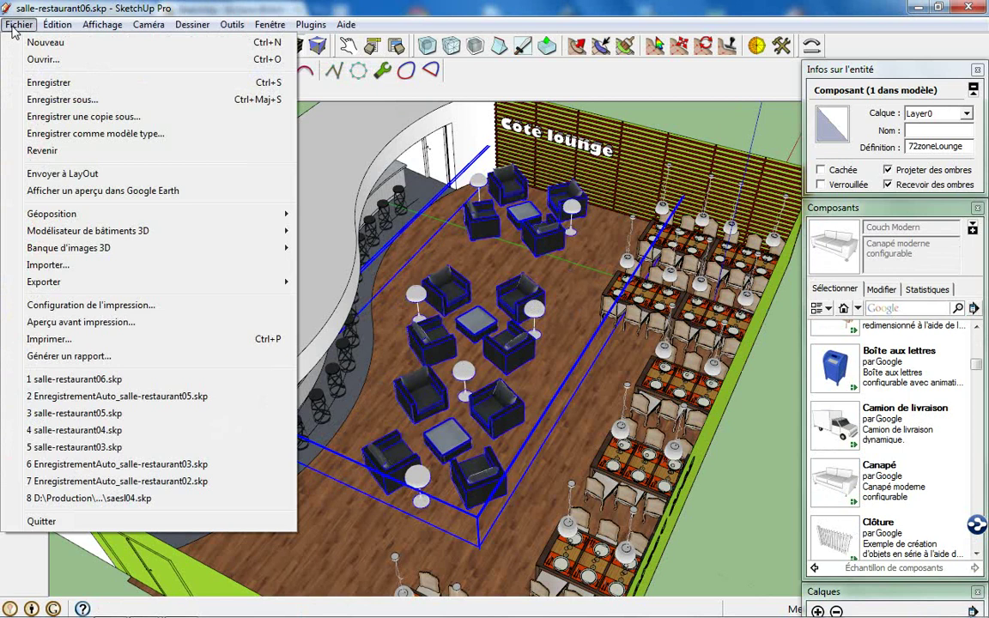
# - Generate a CSV report of the current selection's attributes
pyautogui.click(81, 356)
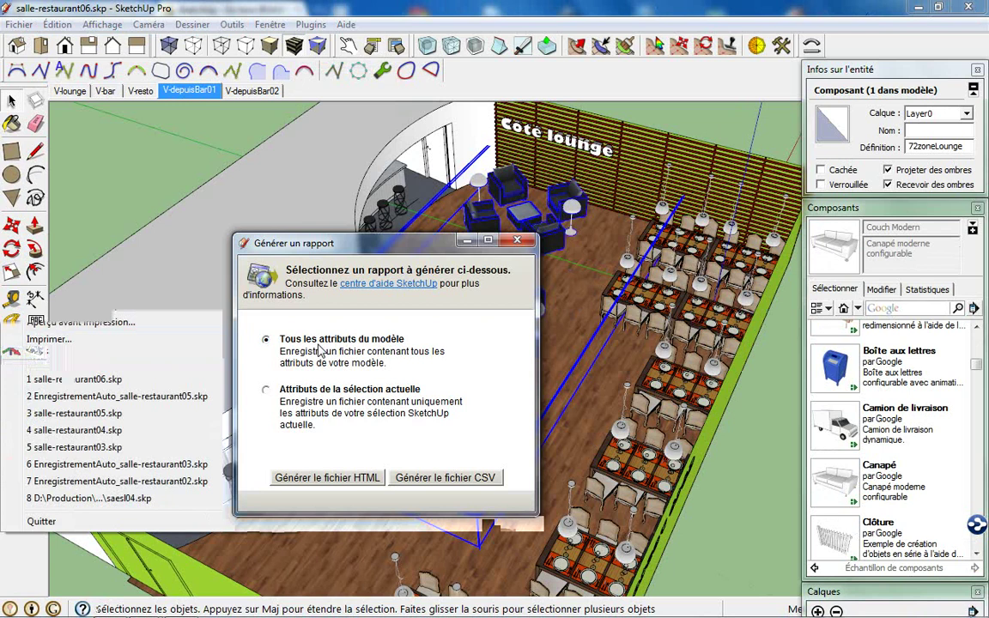
pyautogui.click(305, 388)
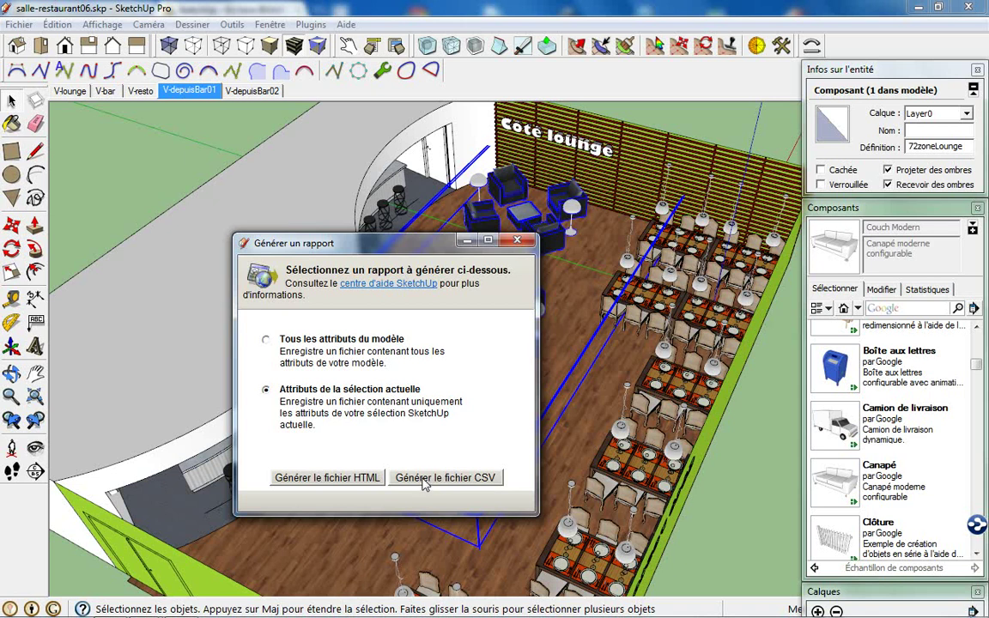
pyautogui.click(423, 481)
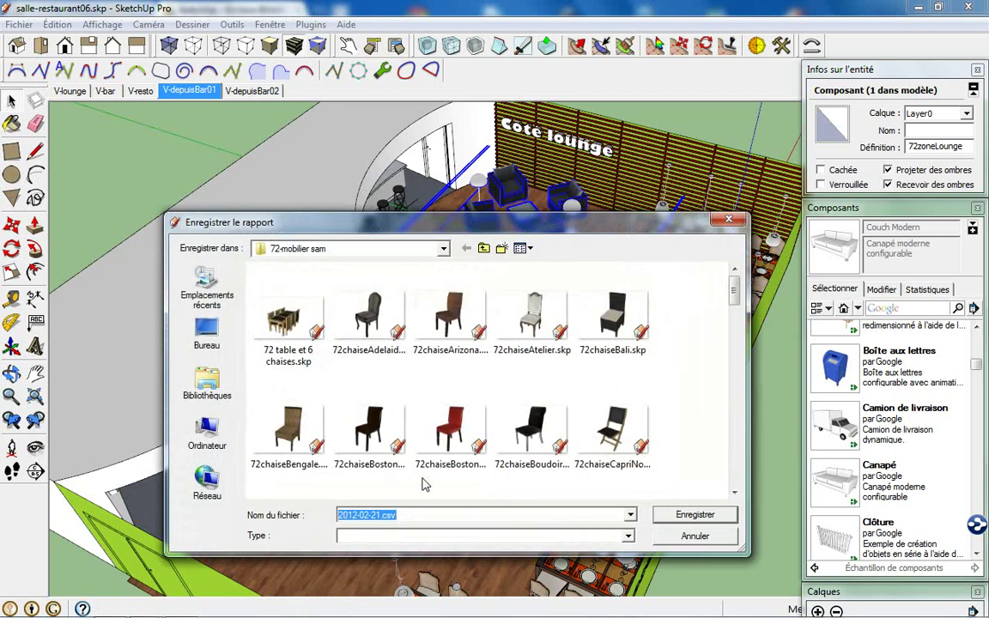
# - Save the report as salle-restaurant120221.csv in Elephorm-enregistrements, replacing the existing file
pyautogui.click(371, 249)
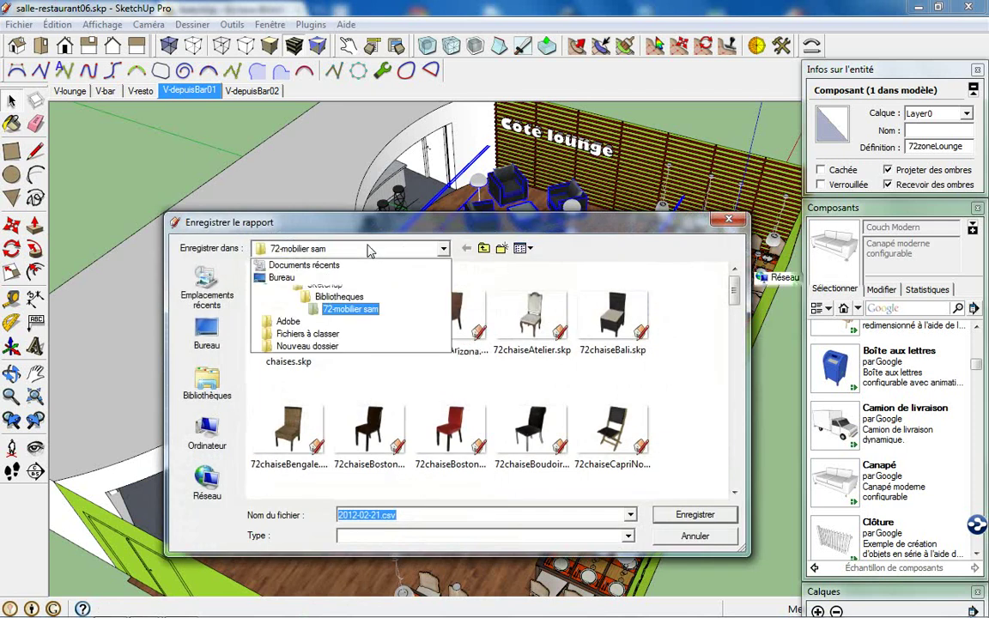
pyautogui.click(294, 377)
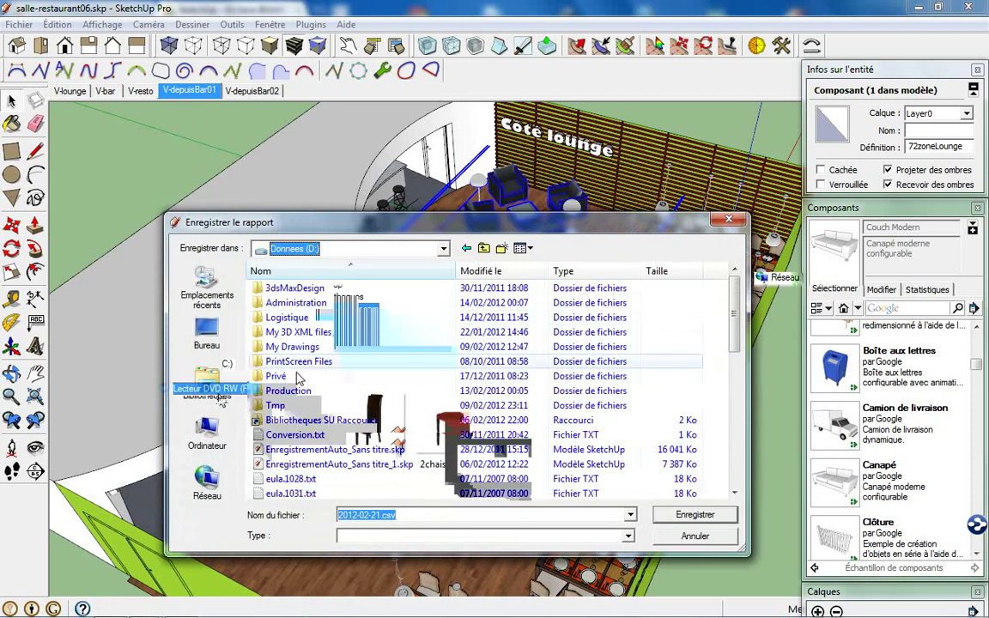
pyautogui.doubleClick(292, 393)
pyautogui.doubleClick(322, 393)
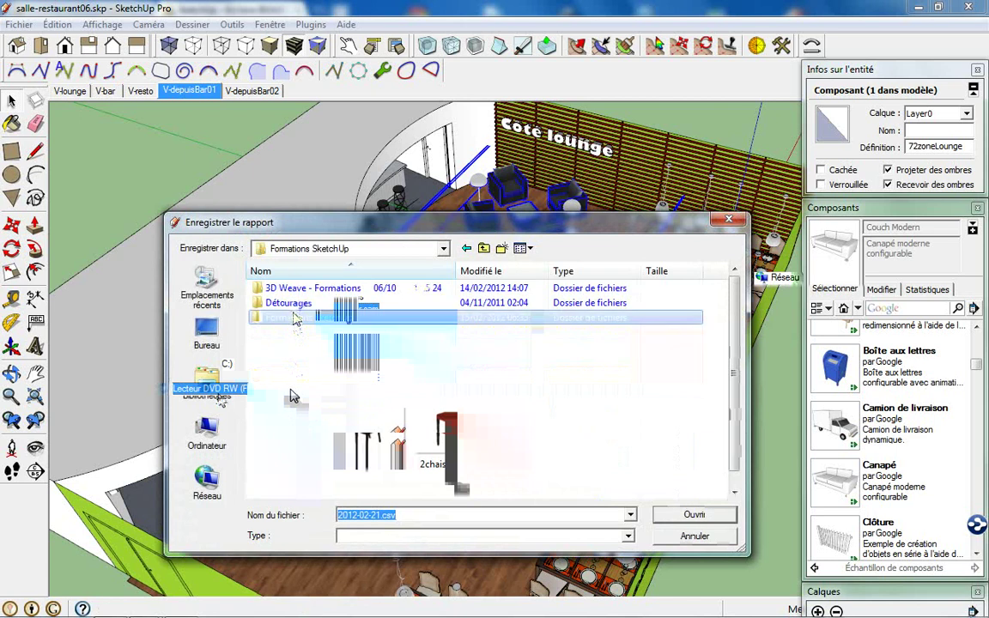
pyautogui.doubleClick(322, 376)
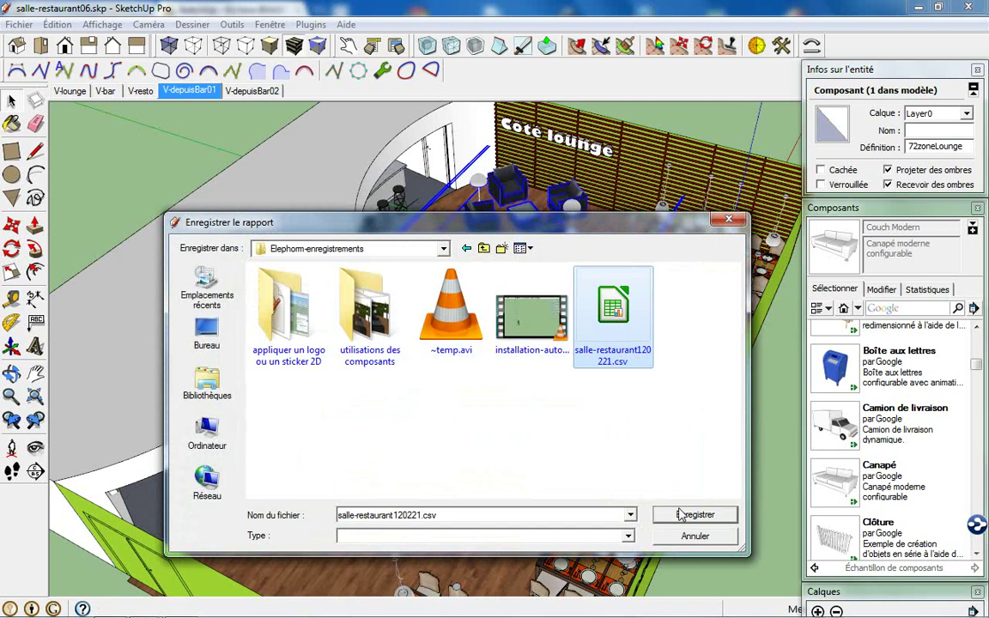
pyautogui.press('Return')
pyautogui.click(539, 323)
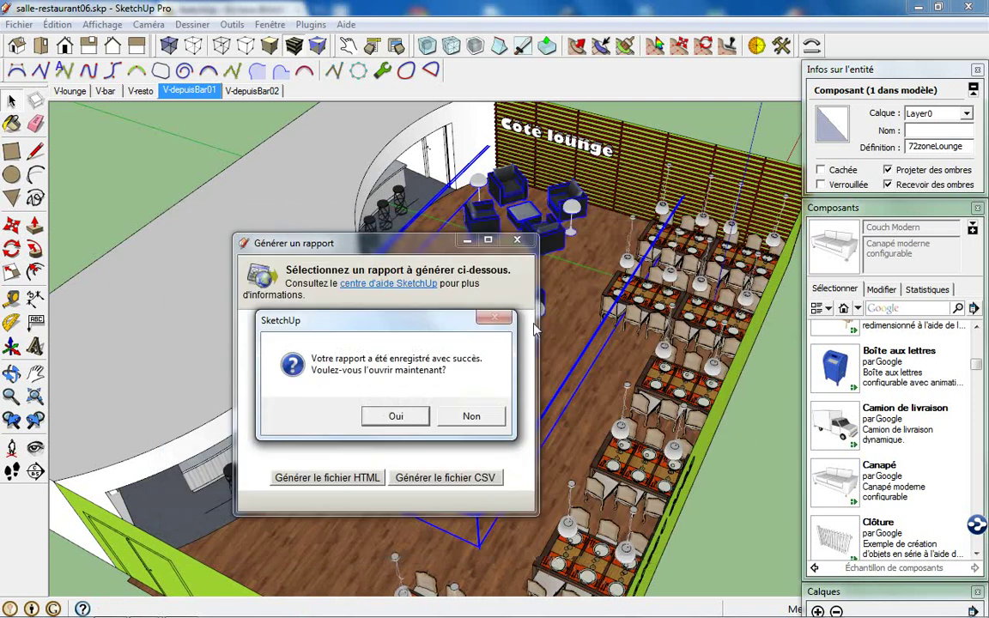
# - Open the report in LibreOffice Calc using comma (Virgule) as the separator
pyautogui.click(396, 417)
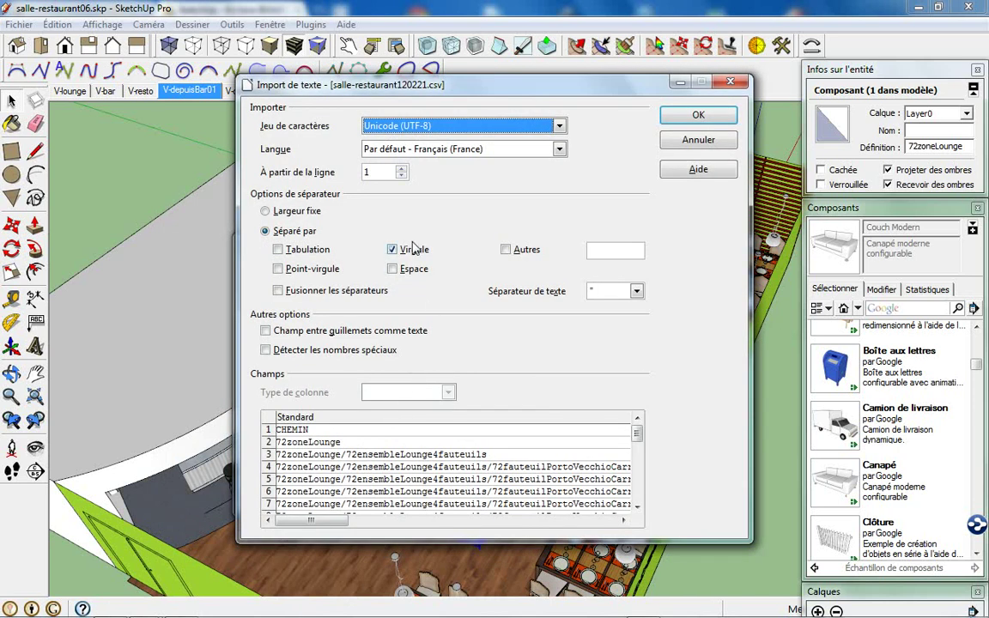
pyautogui.click(391, 248)
pyautogui.click(709, 120)
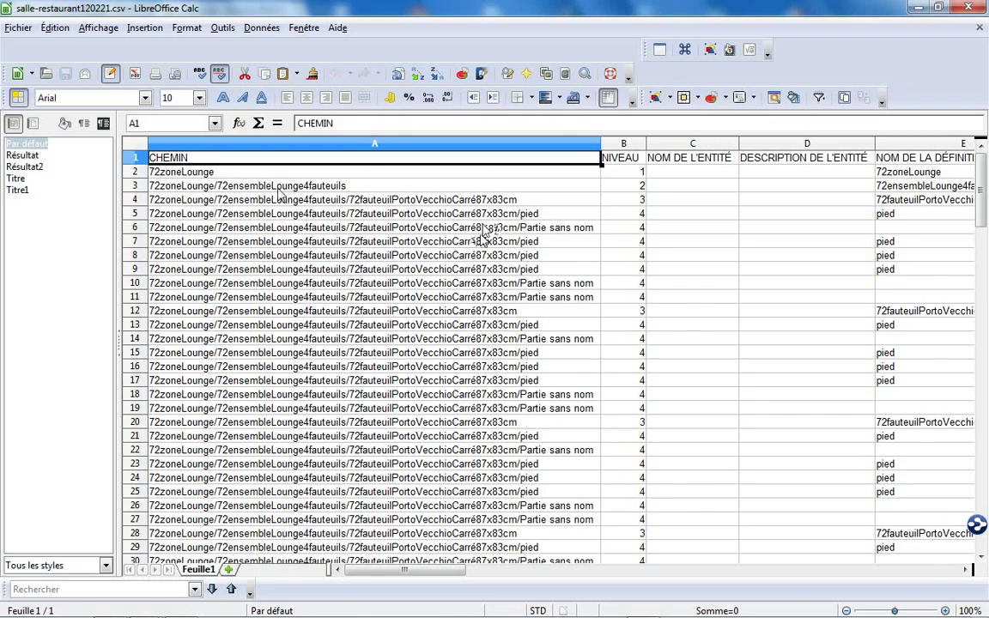
# - Review the columns through MARQUE and PRIX, where armchair rows show 100
pyautogui.click(224, 200)
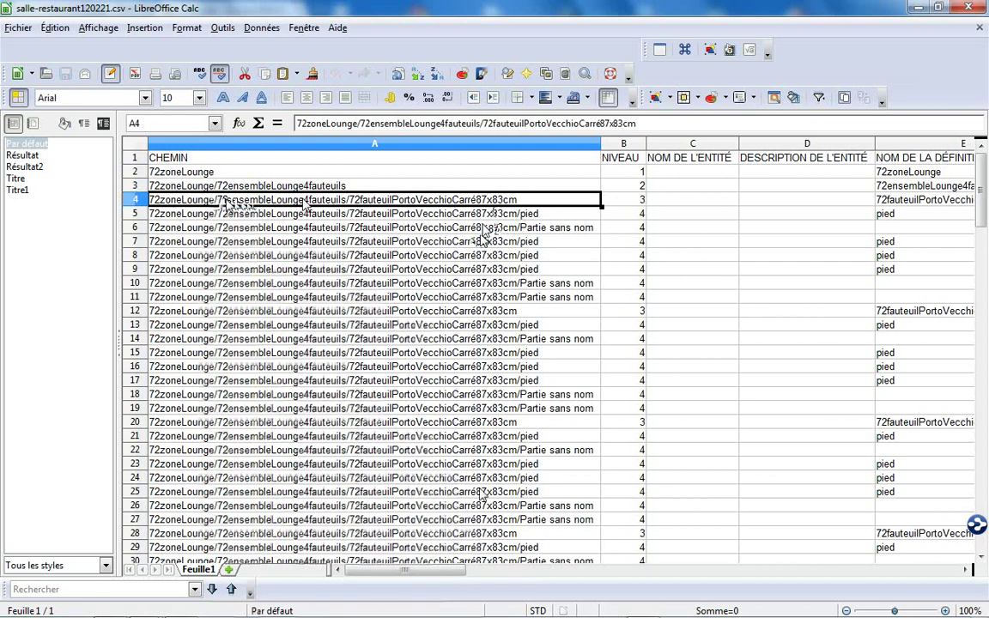
pyautogui.moveTo(403, 570); pyautogui.dragTo(503, 567)
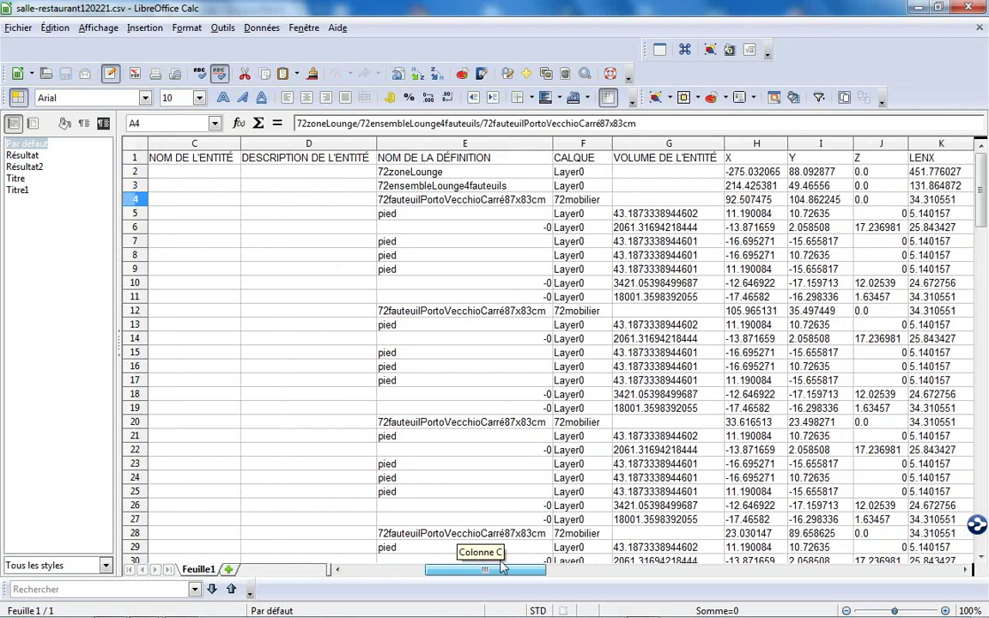
pyautogui.moveTo(502, 566); pyautogui.dragTo(565, 565)
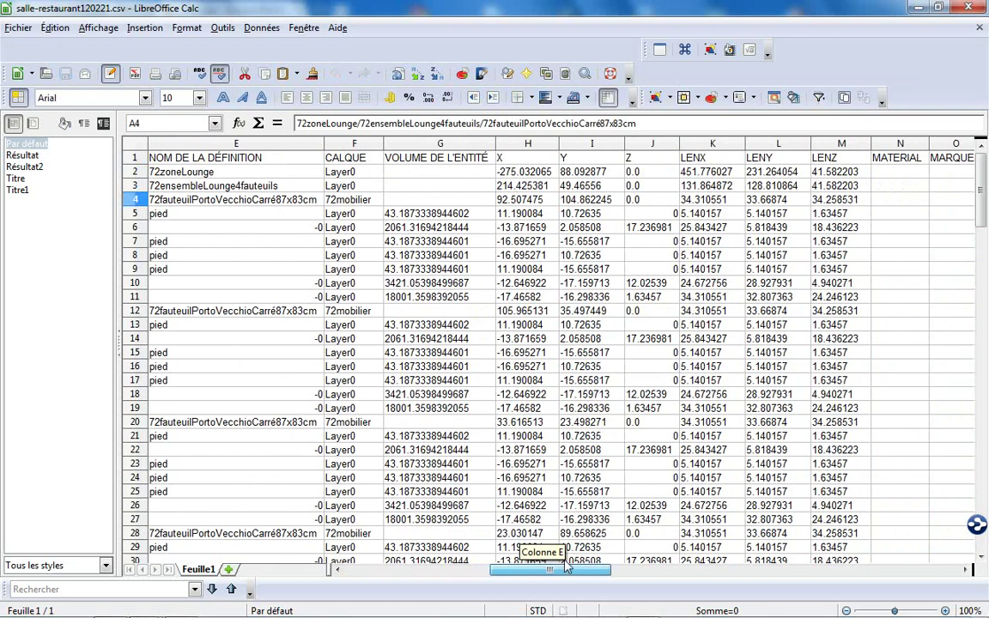
pyautogui.moveTo(565, 565); pyautogui.dragTo(589, 562)
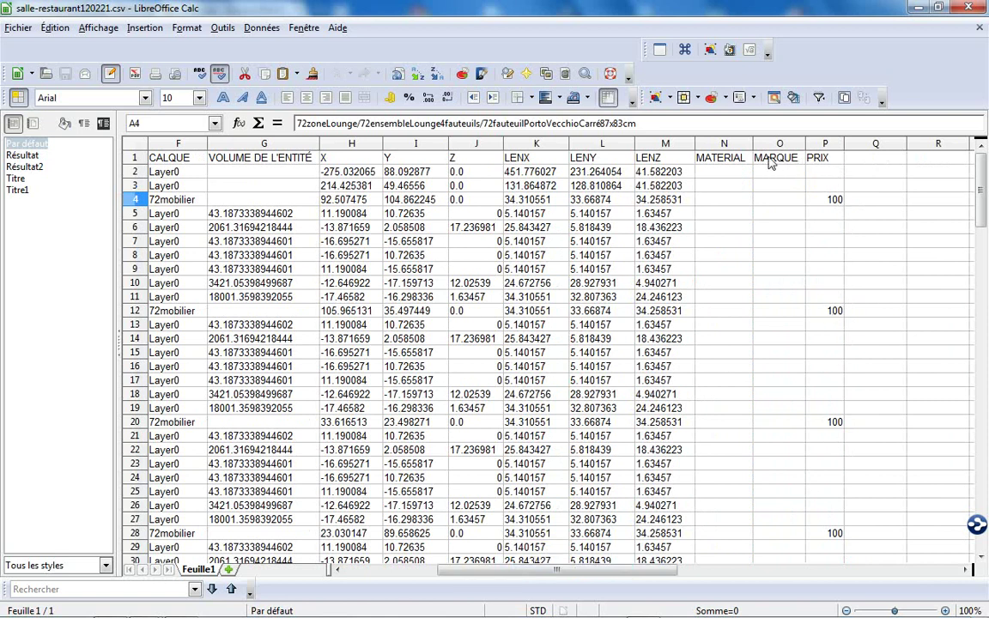
pyautogui.moveTo(982, 185)
pyautogui.mouseDown()
pyautogui.moveTo(986, 445)
pyautogui.moveTo(985, 206)
pyautogui.mouseUp()
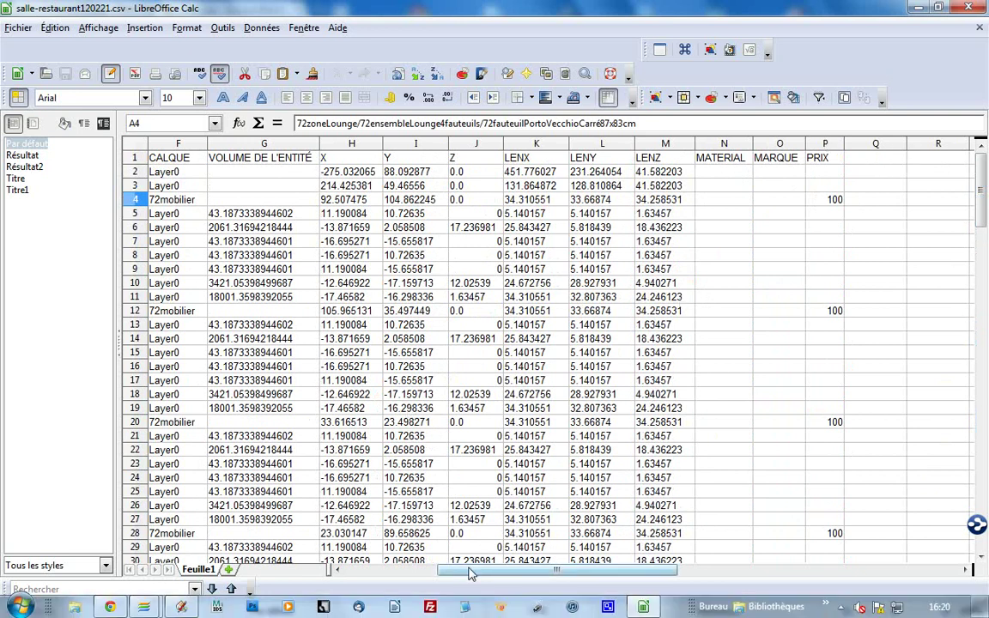
pyautogui.moveTo(451, 571); pyautogui.dragTo(357, 573)
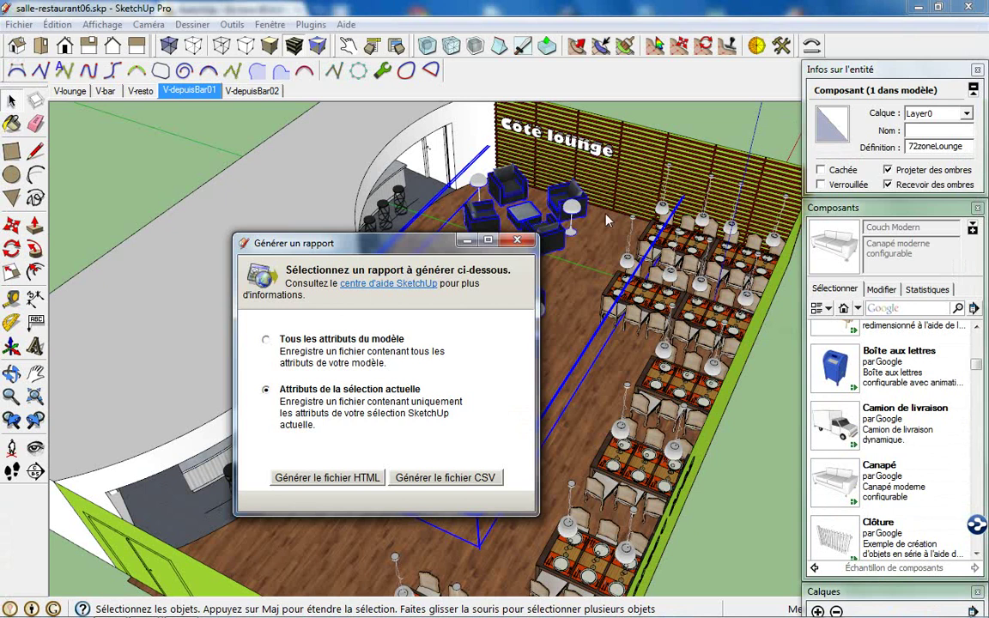
# - Close the Générer un rapport window to return to the restaurant model
pyautogui.click(517, 240)
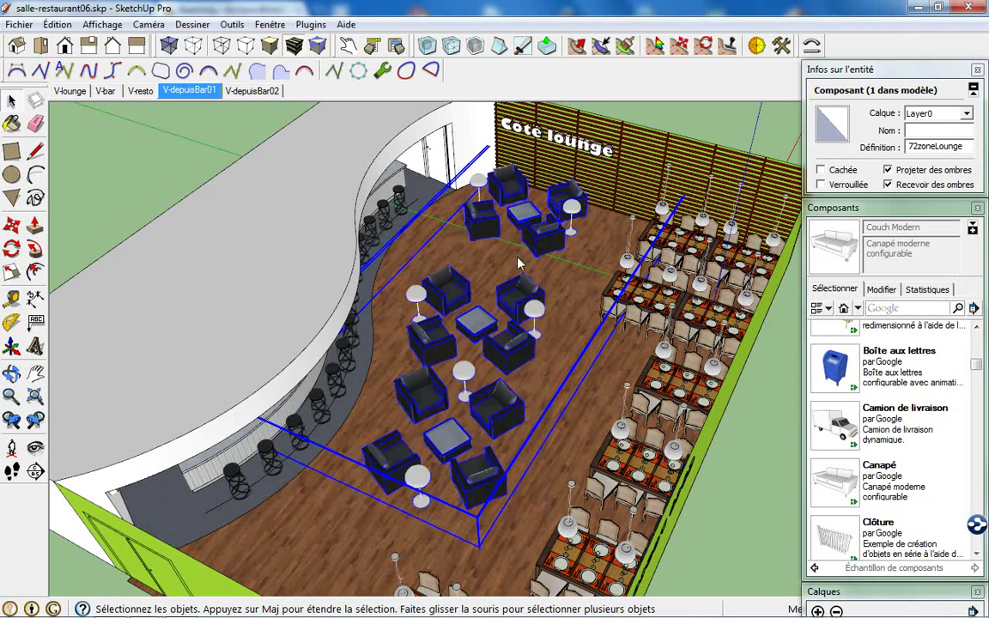